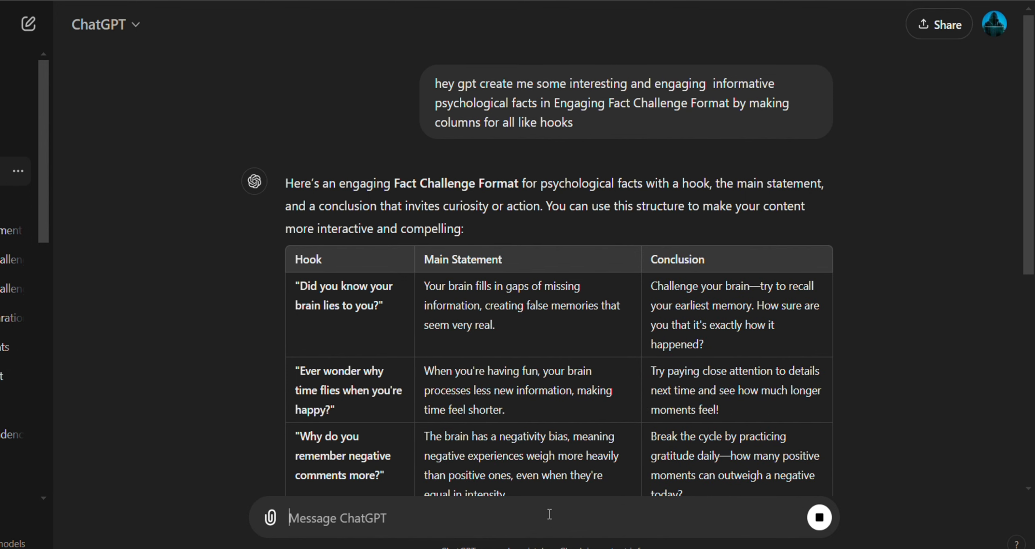
Step: Request 30 more psychological facts like the existing ones and look through the extended fact table
scroll(550, 514, "down", 7)
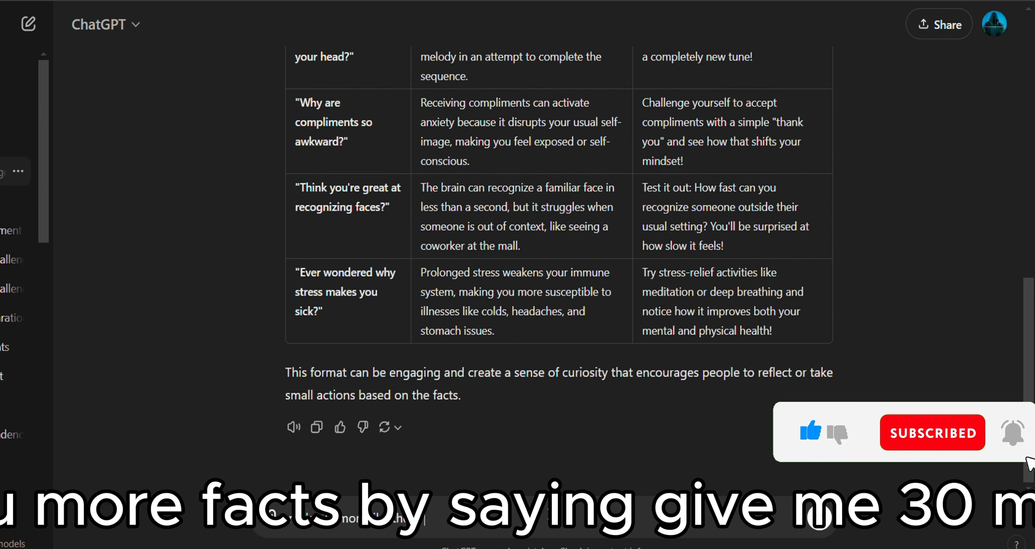
key("Return")
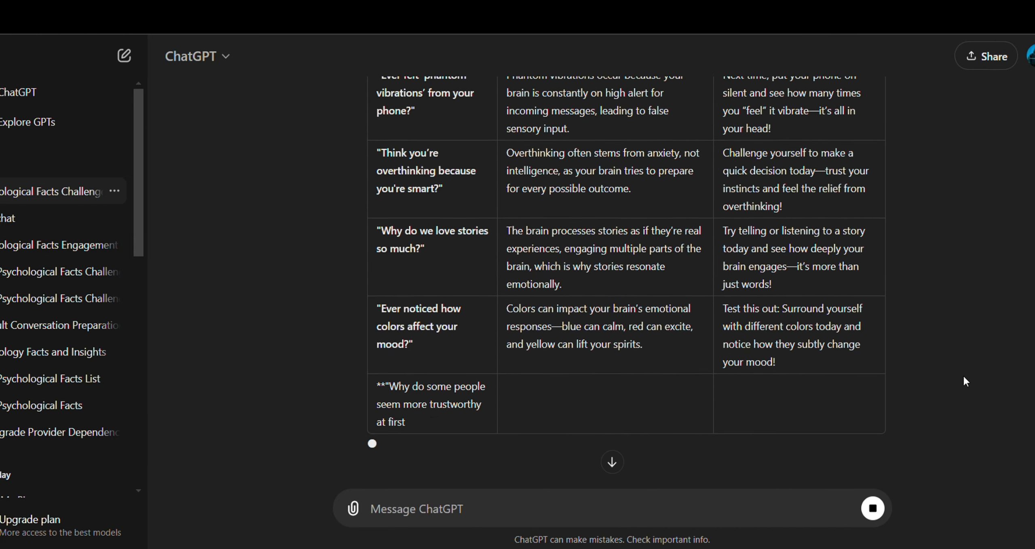
scroll(964, 376, "up", 8)
scroll(963, 375, "down", 10)
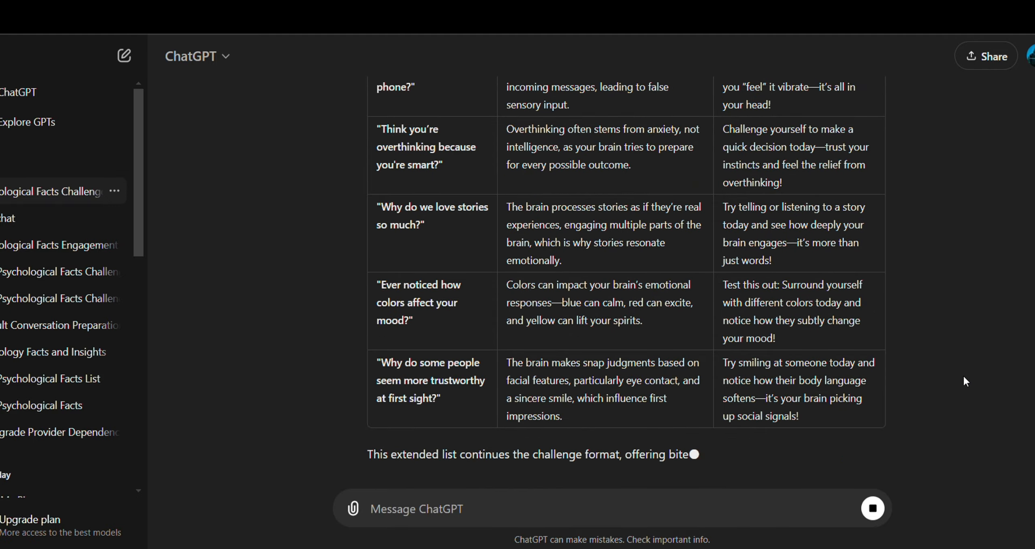
scroll(963, 376, "up", 15)
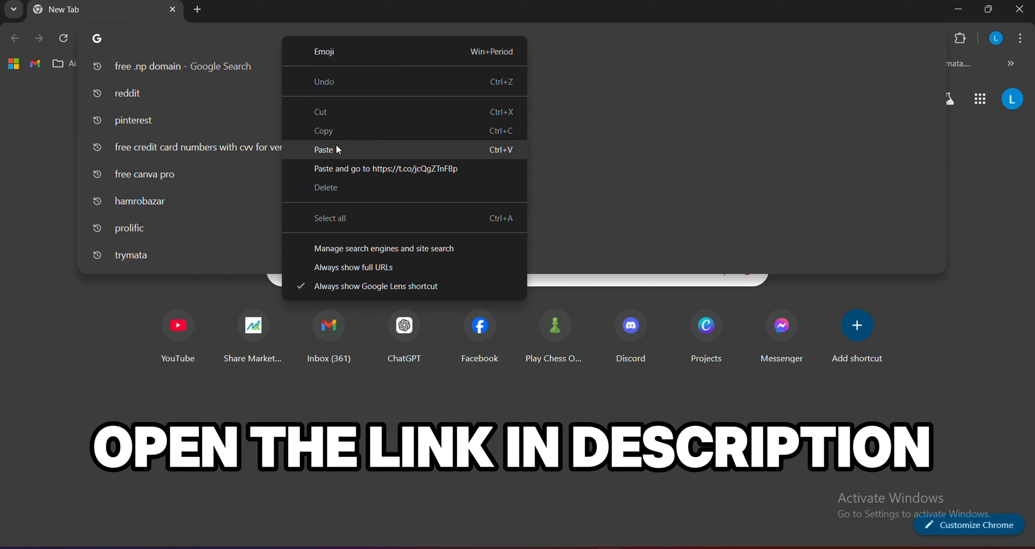
left_click(336, 143)
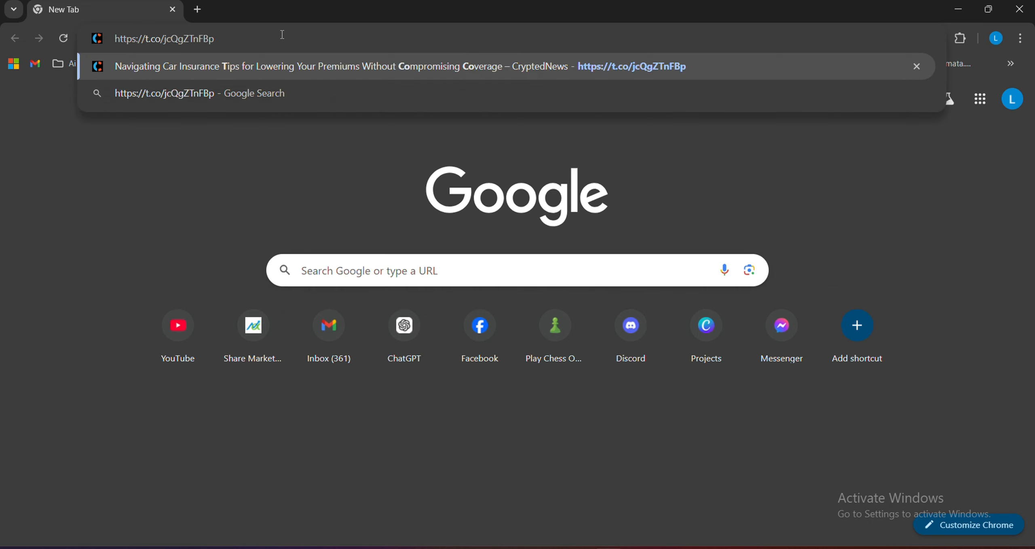
key("Return")
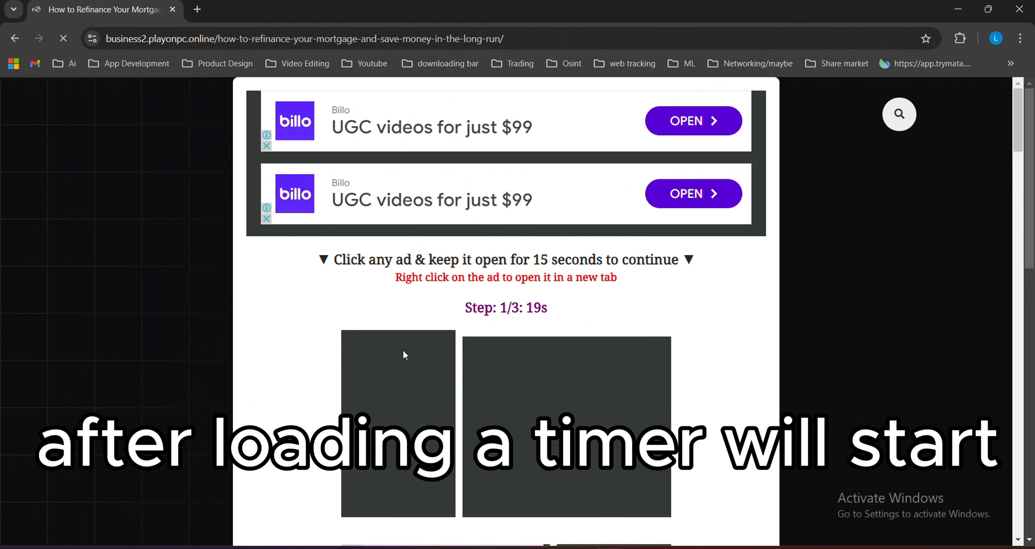
Step: Load the Billo ad "UGC videos for just $99" below the step 1/3 timer in a new tab
scroll(279, 318, "down", 1)
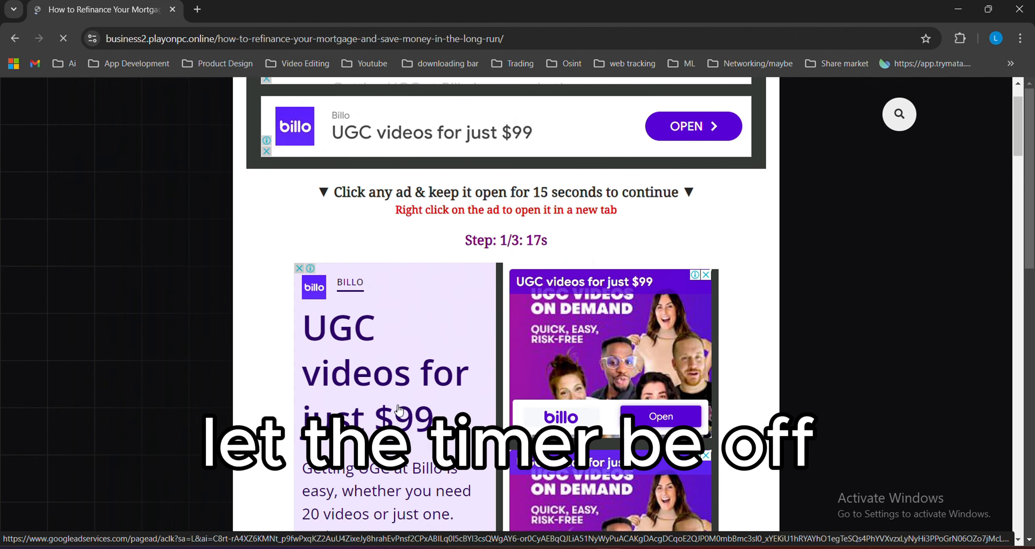
scroll(413, 313, "down", 2)
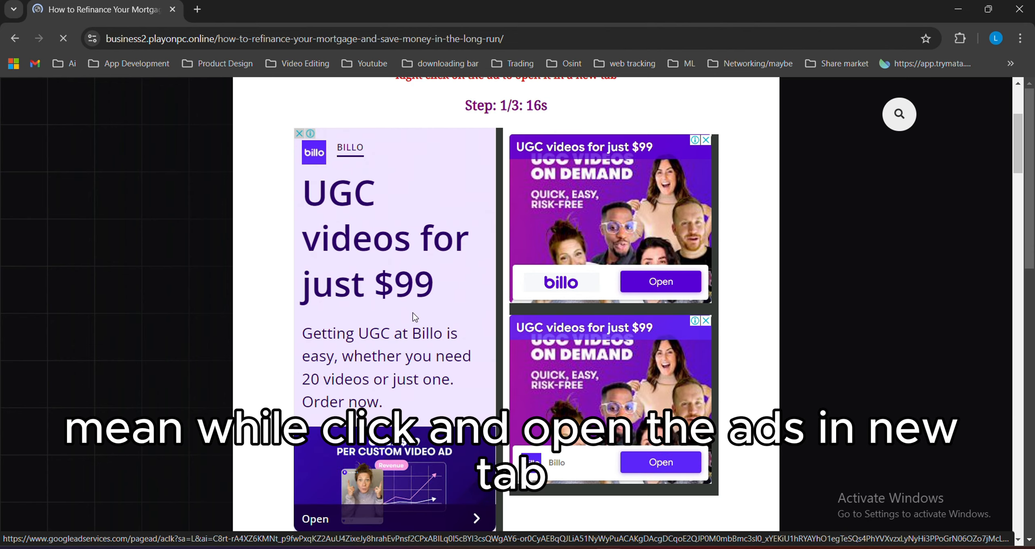
left_click_drag(413, 313, 416, 137)
scroll(415, 137, "up", 3)
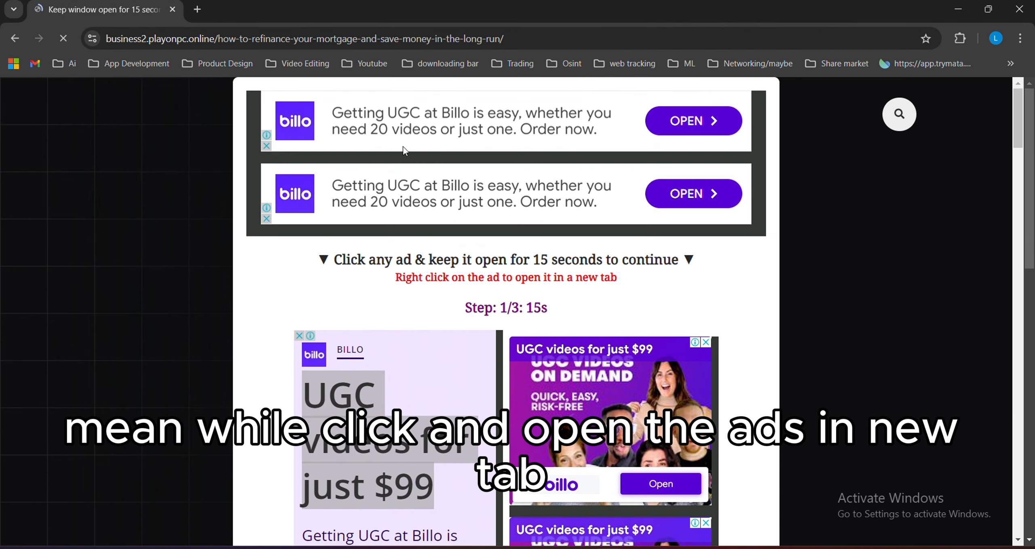
scroll(392, 309, "down", 5)
scroll(392, 309, "up", 2)
right_click(392, 310)
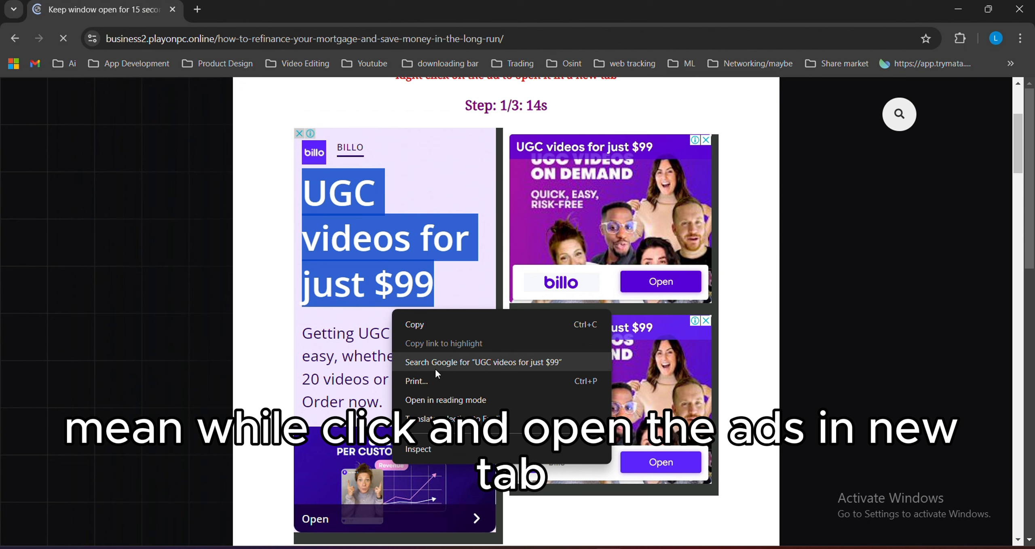
left_click(466, 186)
right_click(449, 326)
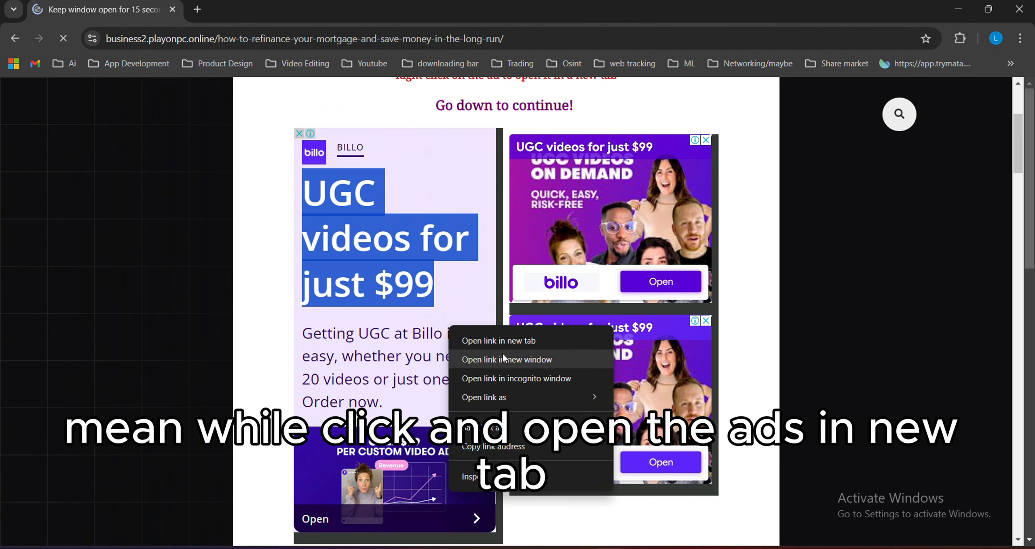
left_click(503, 341)
Step: Load a second Billo ad, just above the lower step 1/3 countdown, in another new tab
right_click(632, 227)
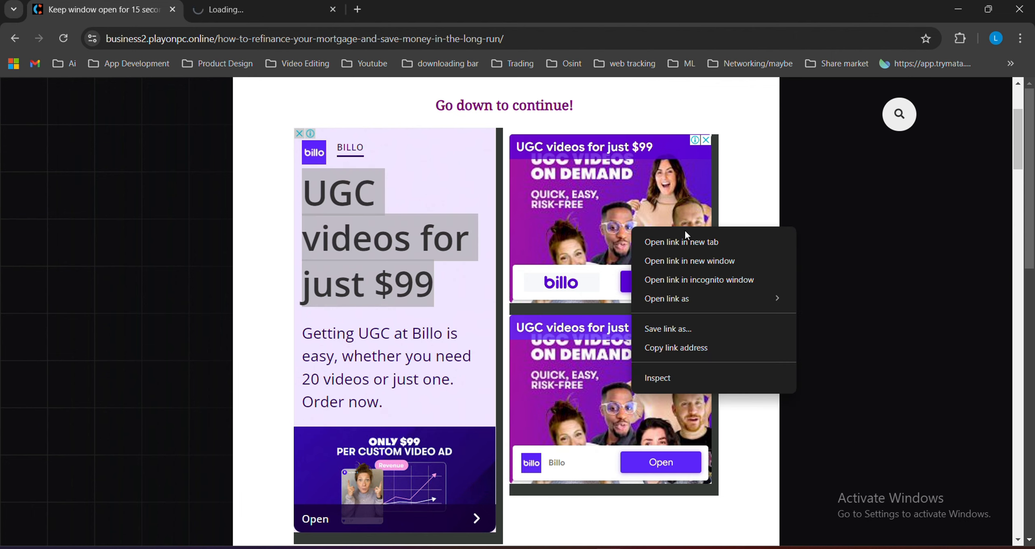
left_click(567, 284)
scroll(564, 283, "up", 3)
scroll(631, 288, "down", 14)
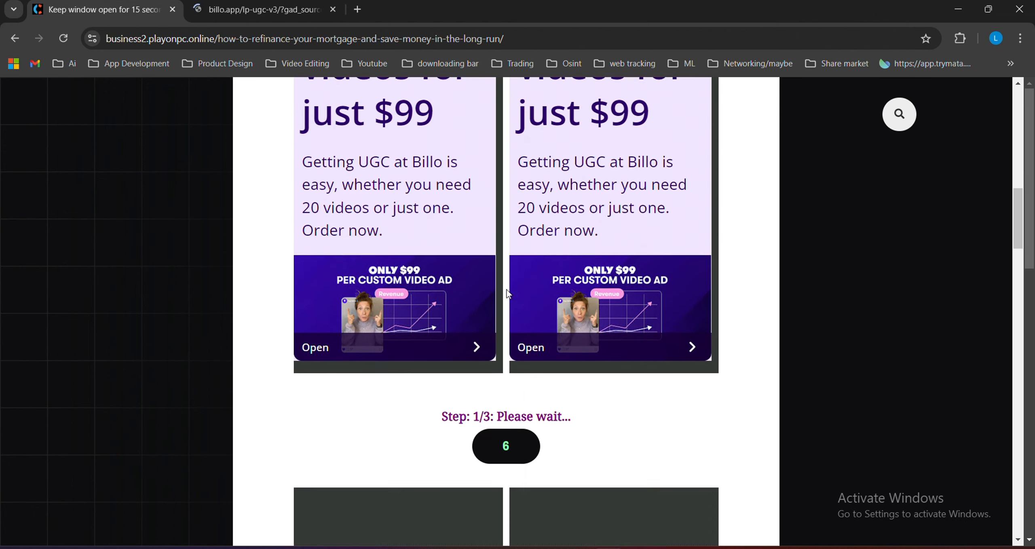
right_click(457, 171)
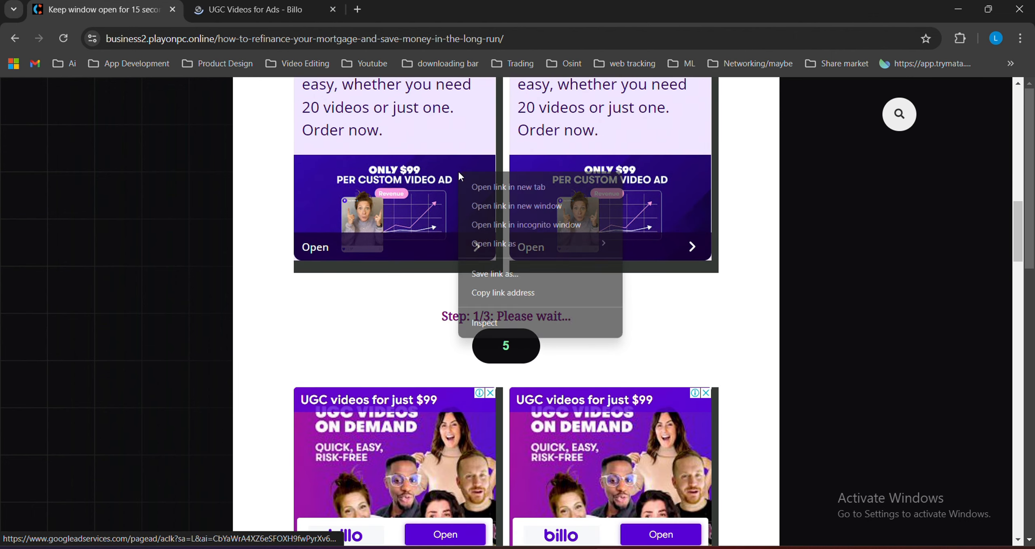
left_click(514, 188)
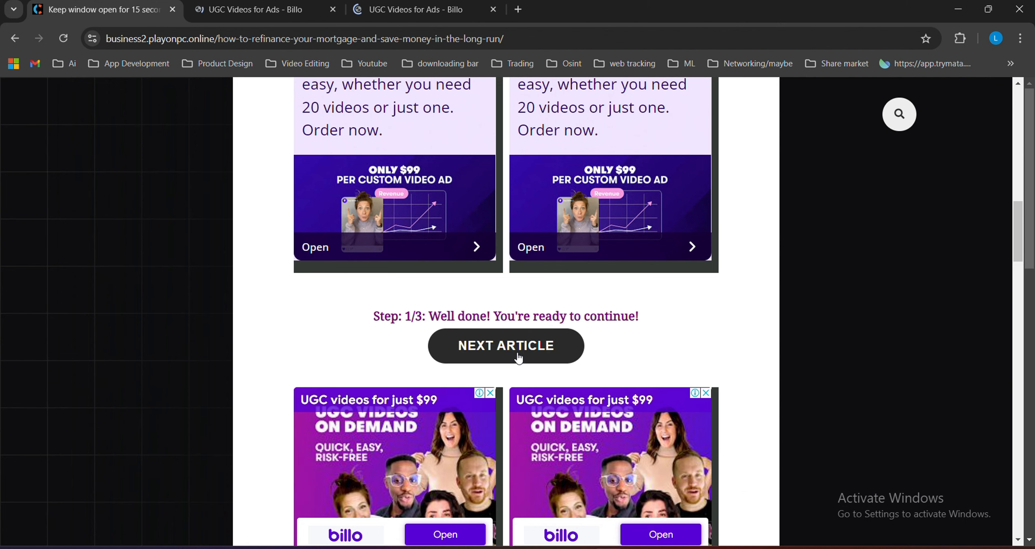
Step: Continue from step 1/3 to the next article and close both Billo ad tabs
left_click(519, 358)
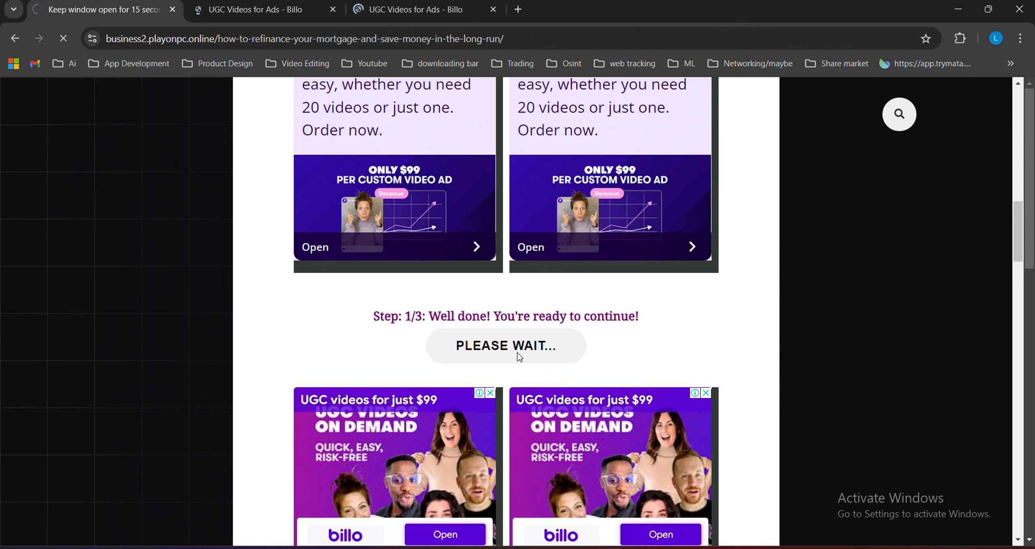
left_click(333, 16)
left_click(333, 10)
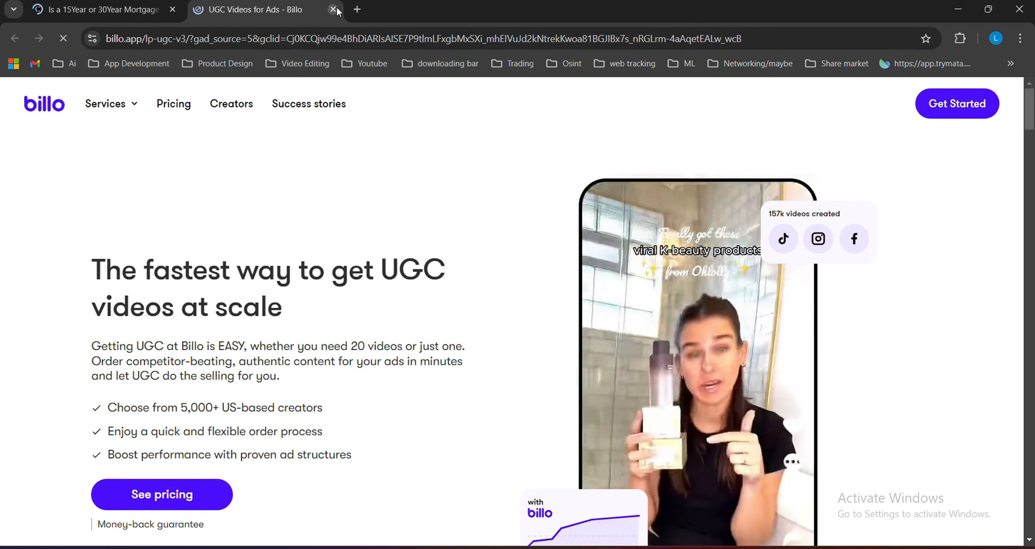
left_click(333, 9)
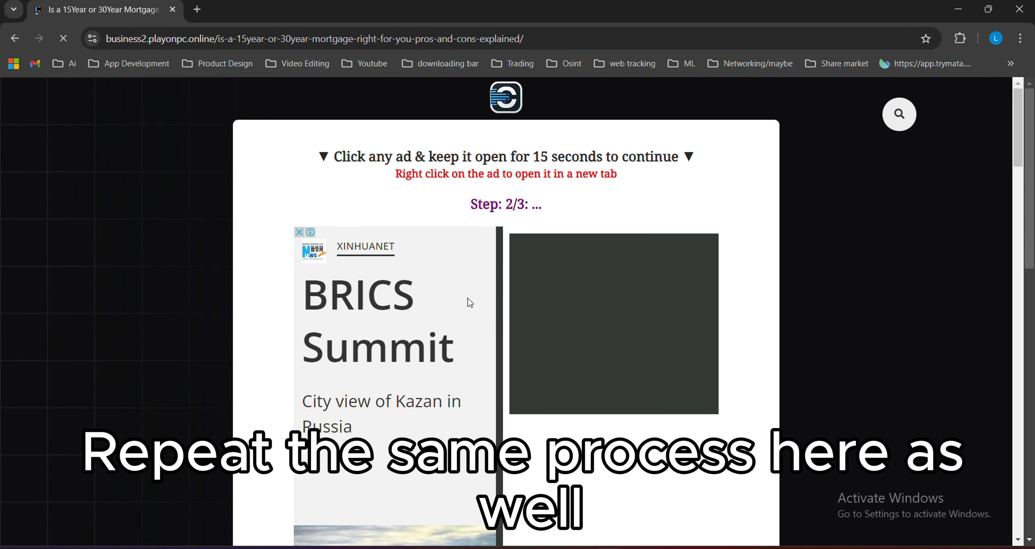
Step: Load the Infineon "Gate Driver Solutions" ad from the step 2/3 article in a new tab and return to the article
scroll(396, 390, "down", 10)
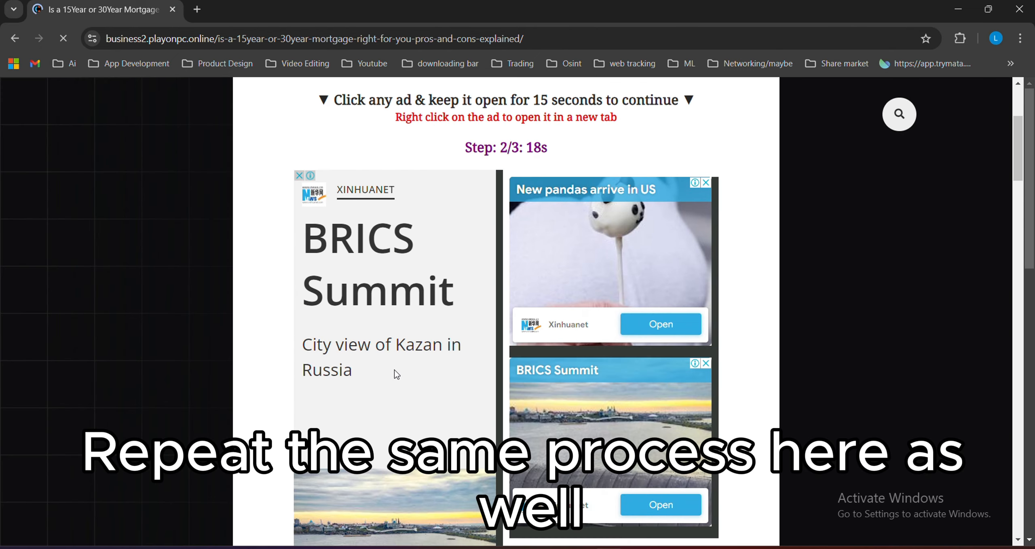
left_click(395, 364)
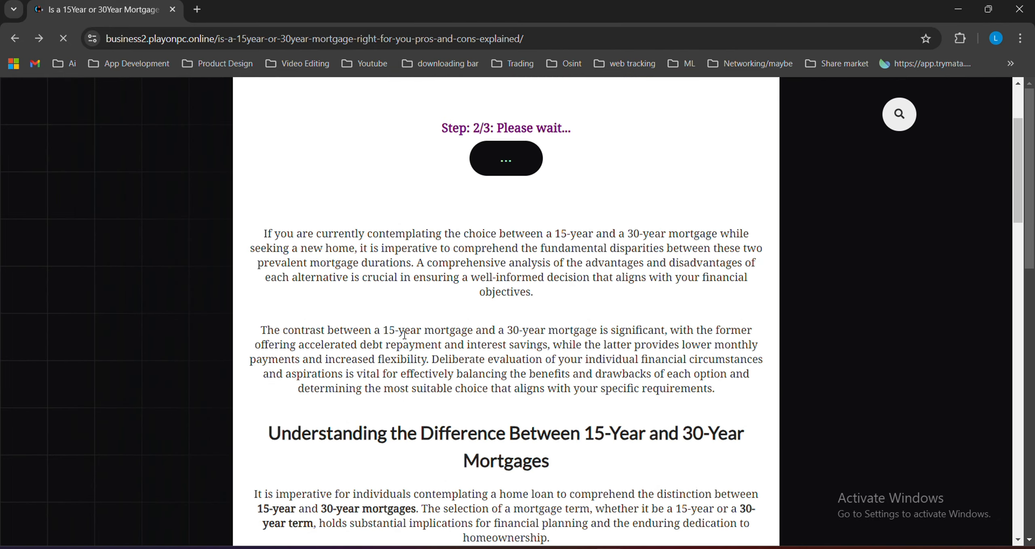
scroll(404, 339, "down", 10)
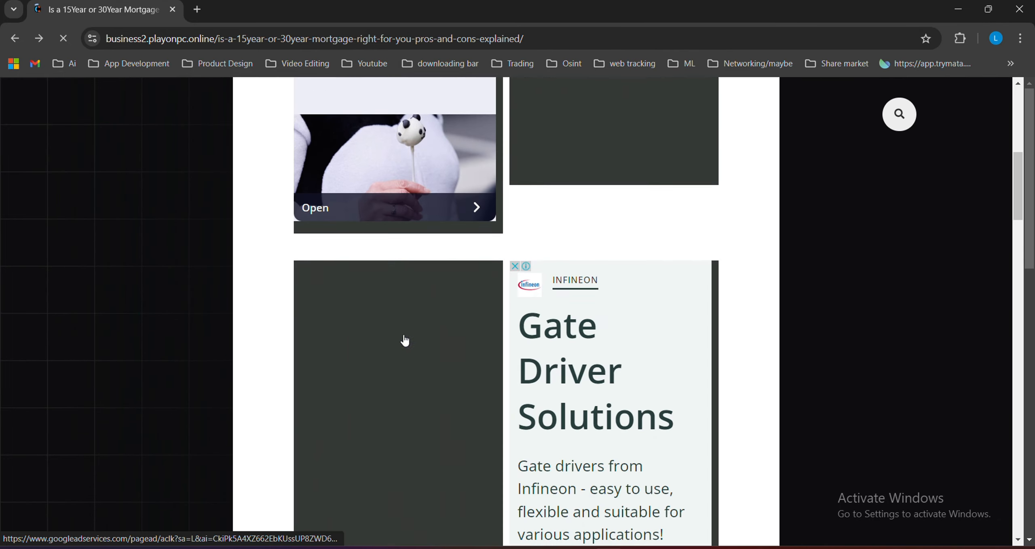
right_click(546, 297)
left_click(606, 332)
left_click_drag(141, 11, 253, 14)
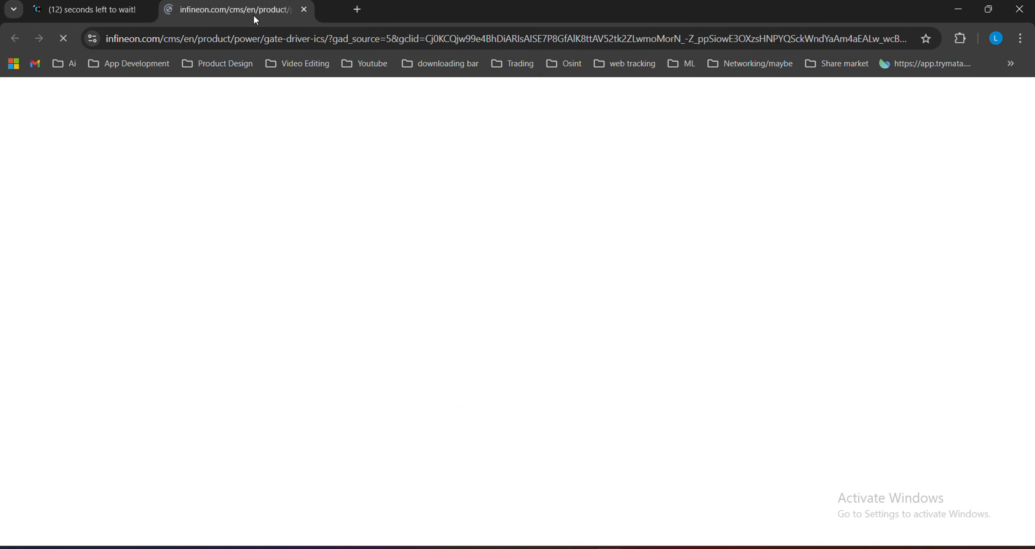
left_click(122, 11)
Step: Load the Alibaba.com ad below the step 2/3 countdown in a new tab
scroll(445, 239, "down", 3)
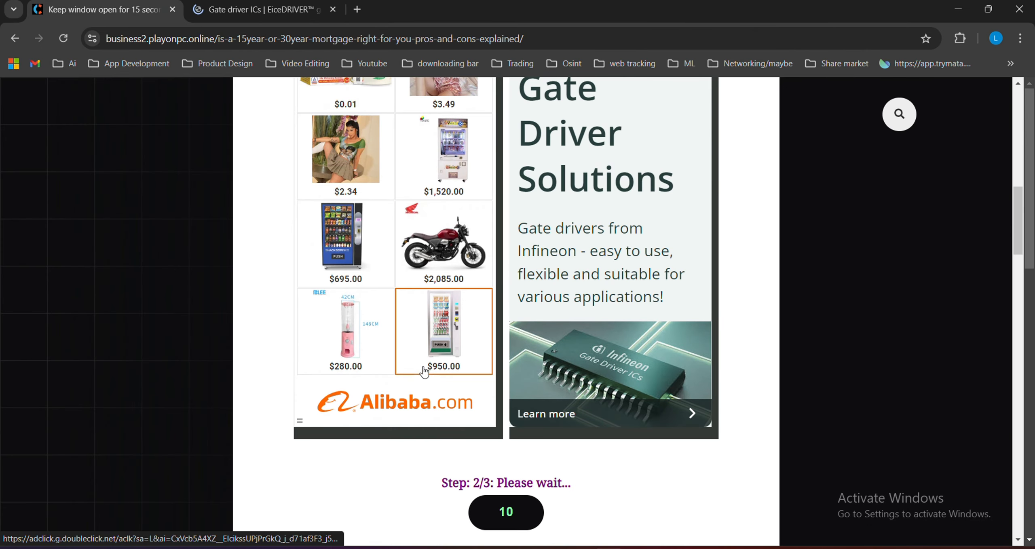
scroll(429, 356, "down", 8)
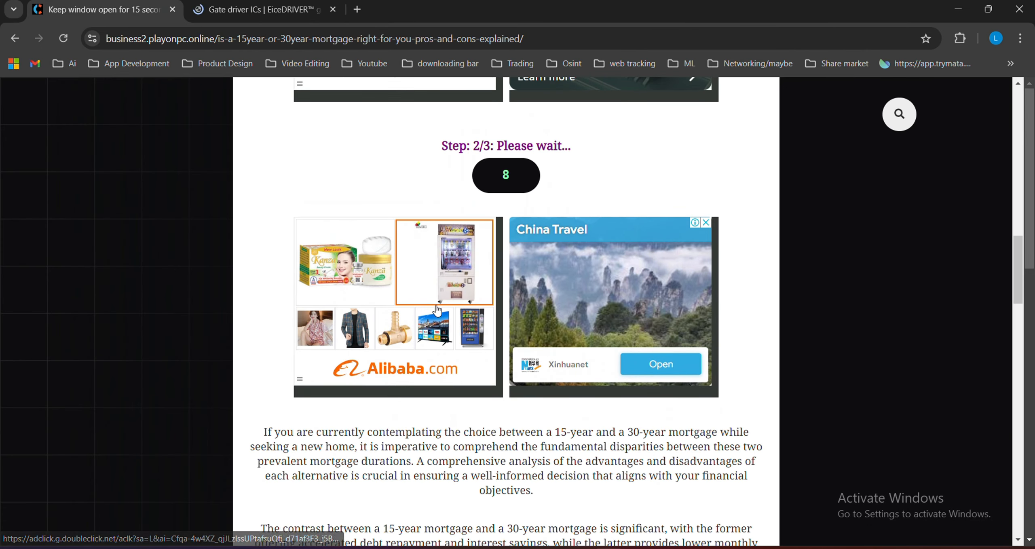
right_click(437, 311)
left_click(499, 320)
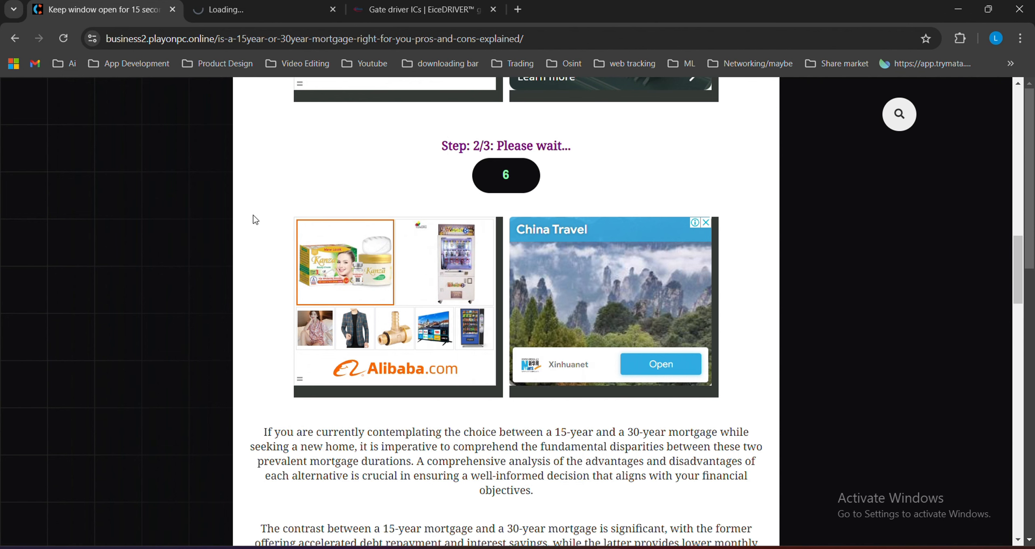
Step: Close the Alibaba and Infineon ad tabs and continue past step 2/3 once the countdown ends
left_click(333, 9)
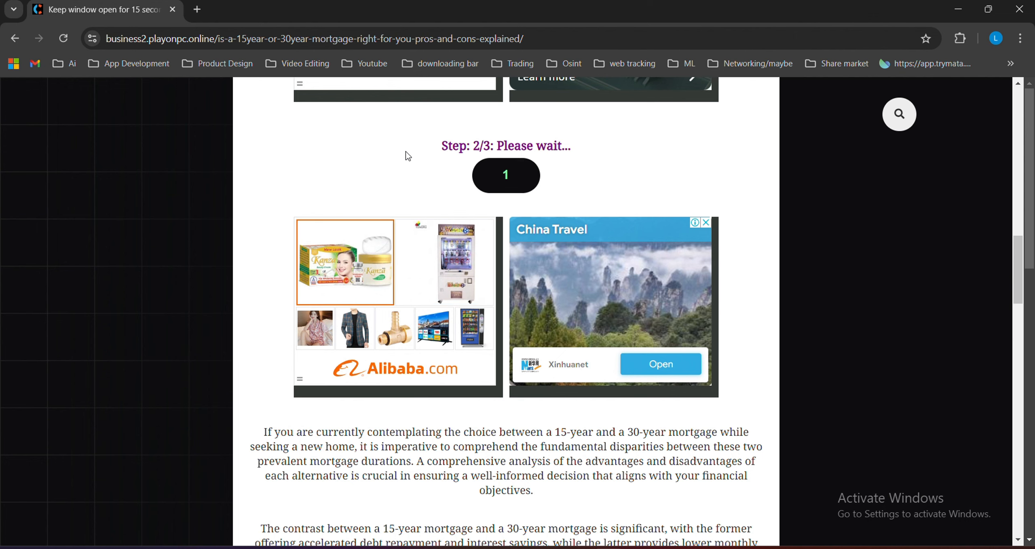
left_click(513, 175)
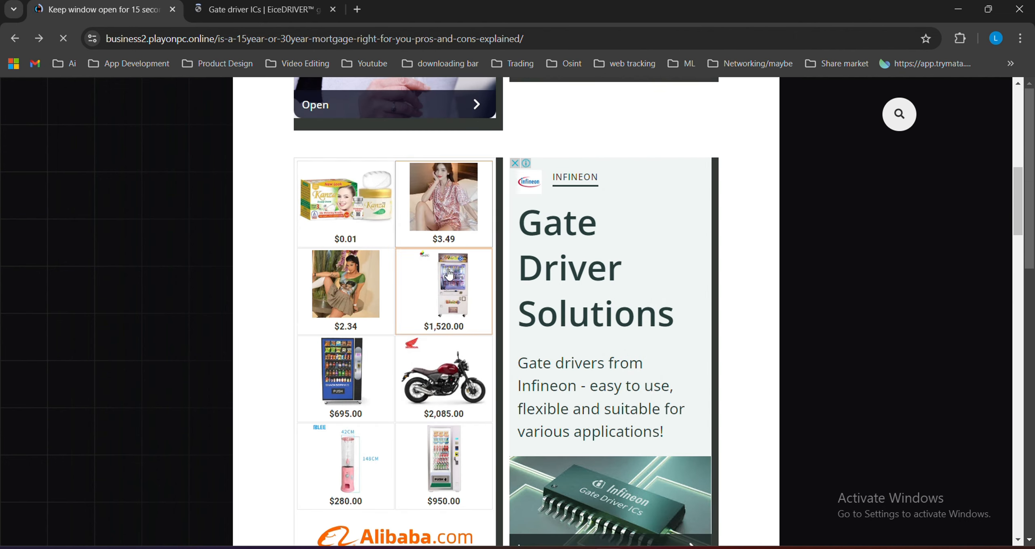
Step: Bring up the Alibaba.com product ad beneath the step 2/3 countdown in its own new tab
scroll(449, 275, "down", 2)
scroll(422, 381, "up", 1)
scroll(447, 275, "down", 6)
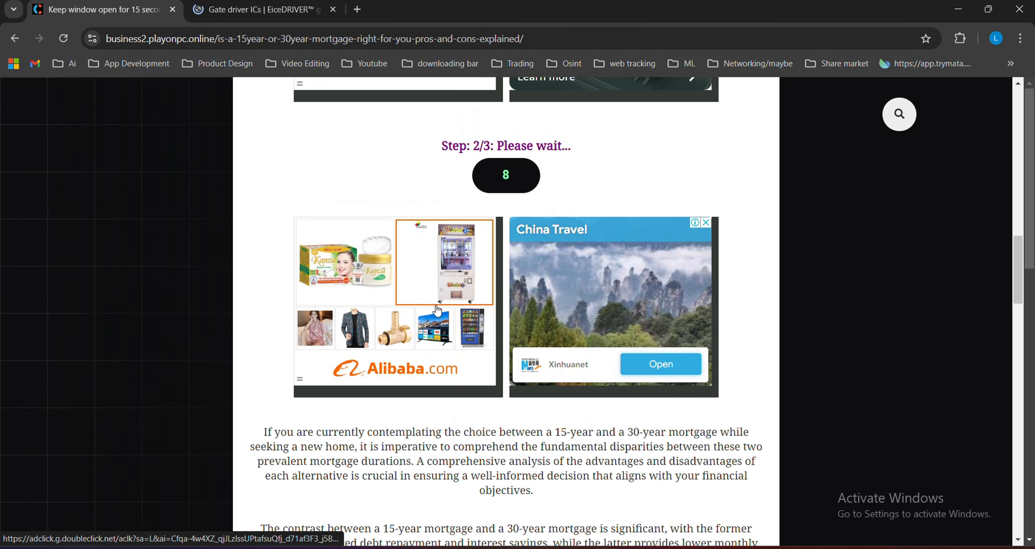
right_click(437, 310)
left_click(498, 321)
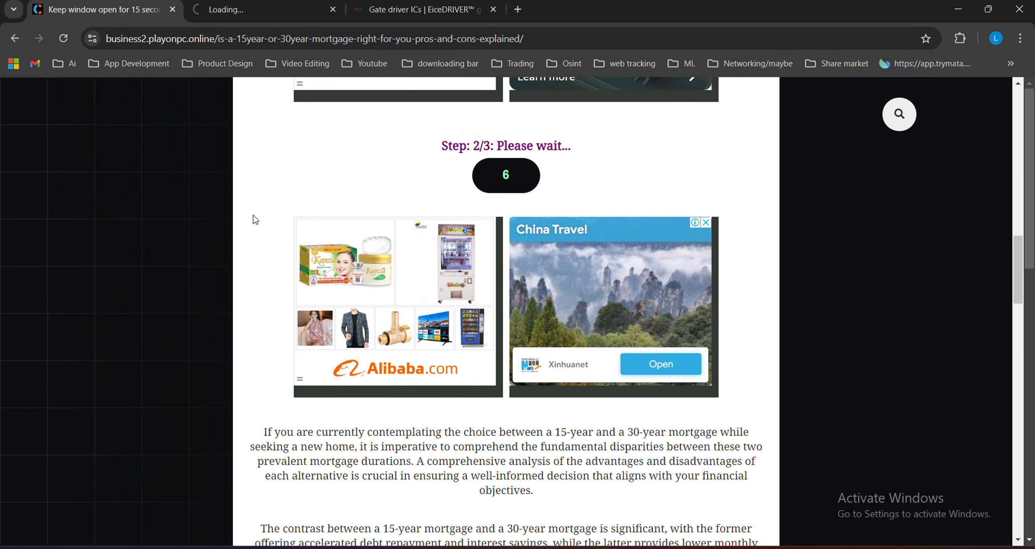
Step: Close both ad tabs and proceed from step 2/3 to the next article
left_click(334, 10)
left_click(334, 10)
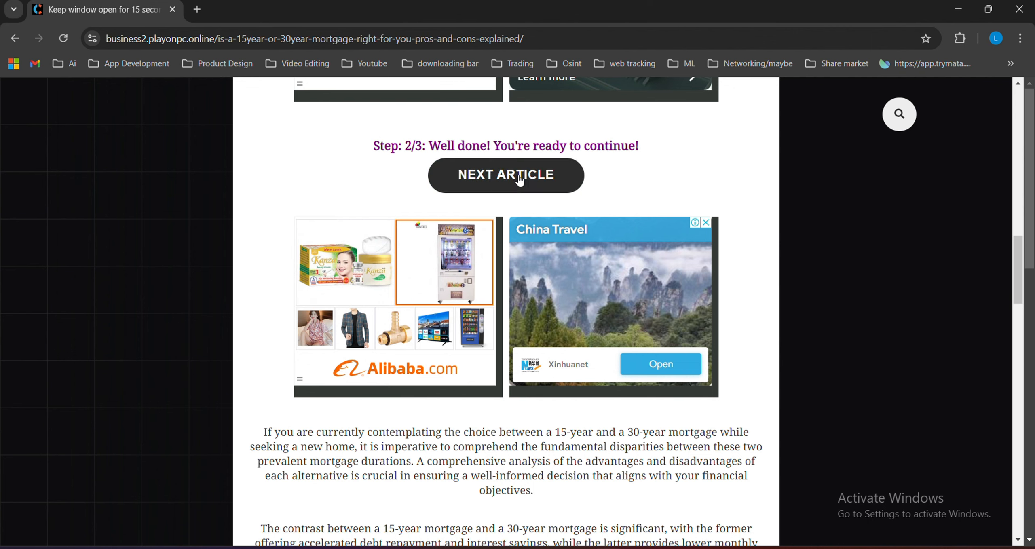
left_click(520, 181)
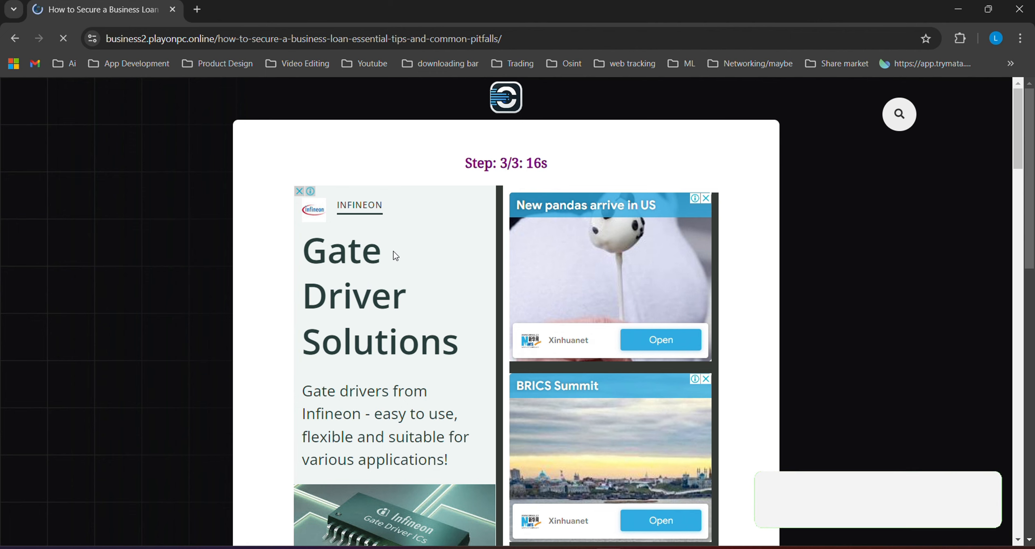
Step: Load the Xinhuanet "New pandas arrive in US" ad below the step 3/3 countdown in a new tab
scroll(393, 252, "down", 13)
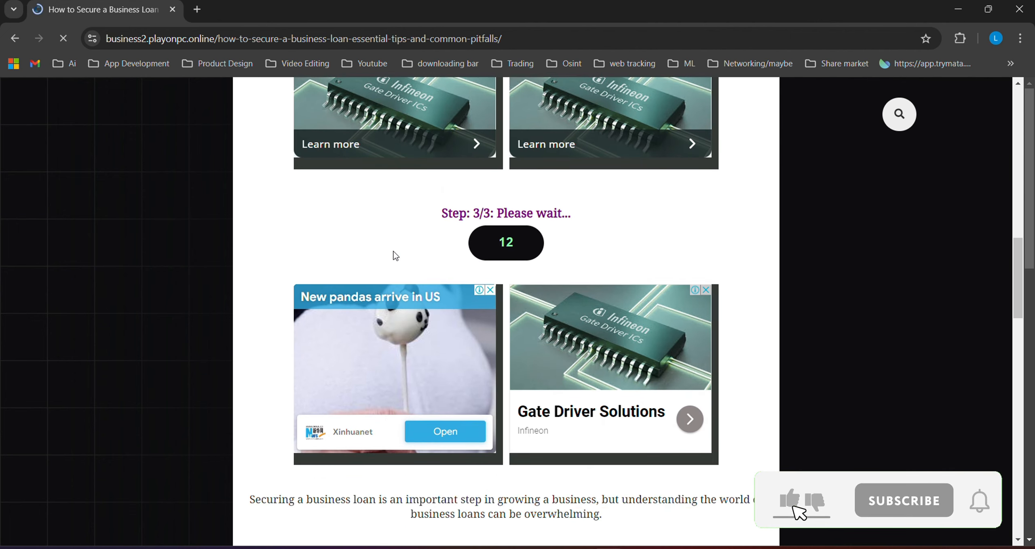
scroll(393, 252, "up", 8)
scroll(393, 261, "down", 10)
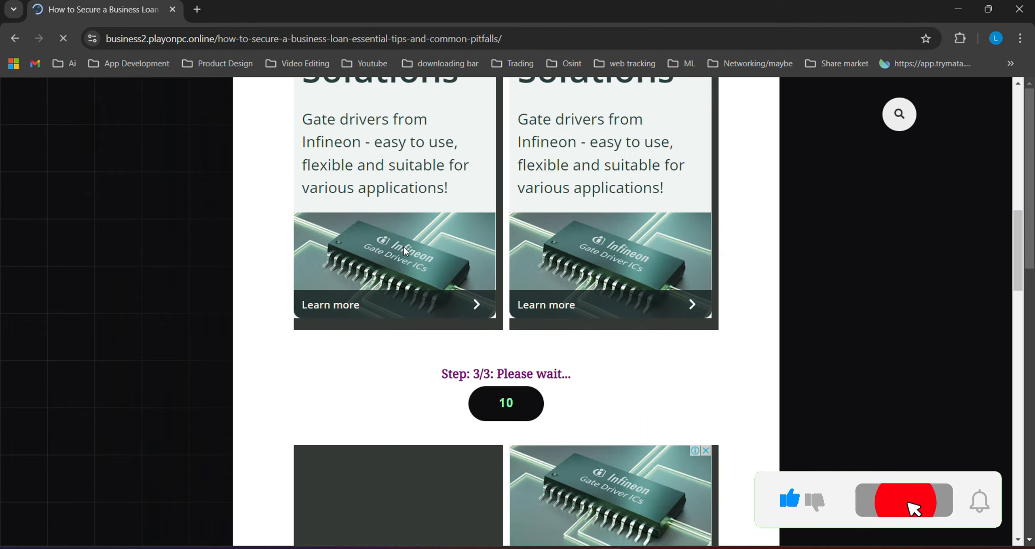
right_click(402, 332)
left_click(476, 342)
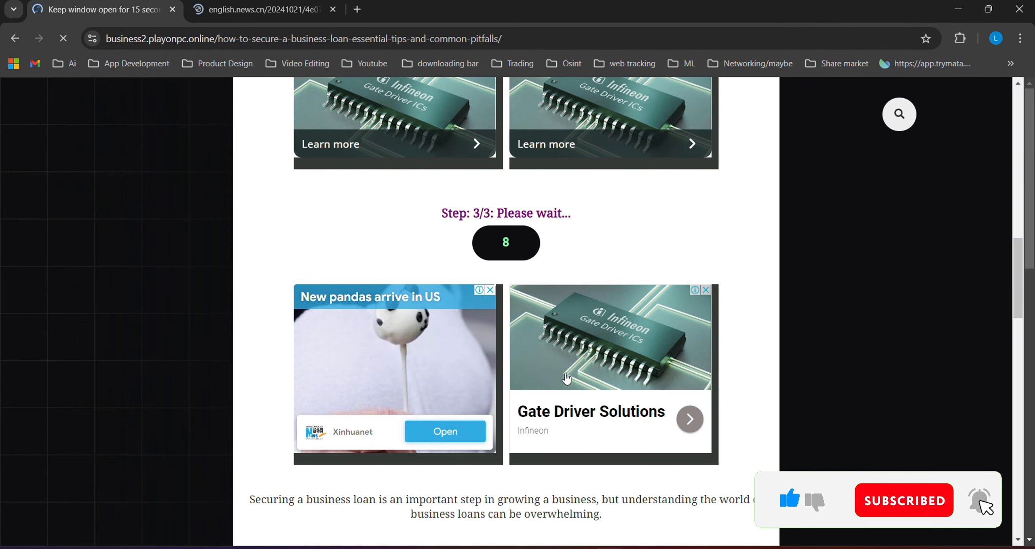
scroll(566, 389, "up", 3)
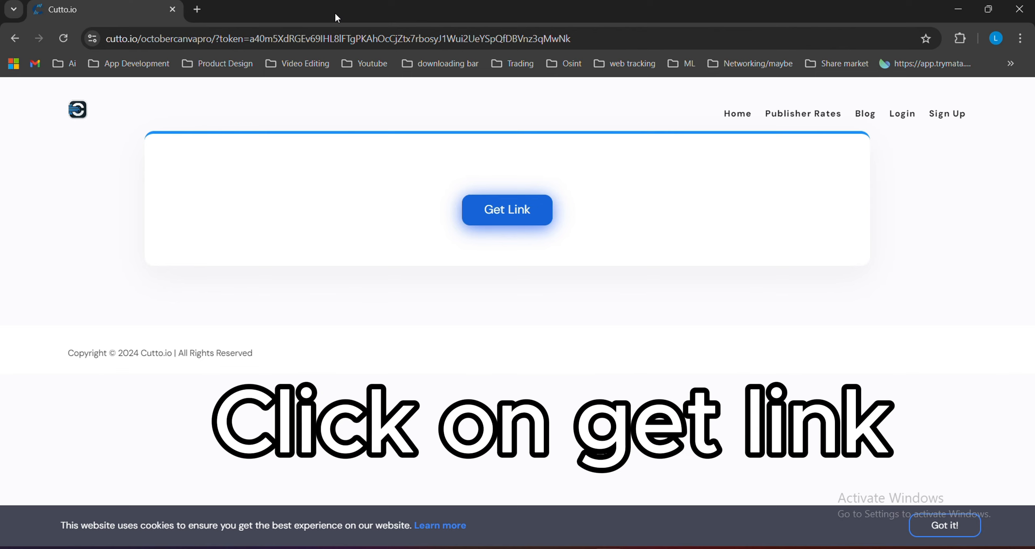
Step: Follow the generated link into the Canva Teams team, dismiss its welcome message and check the account's team list
left_click(528, 209)
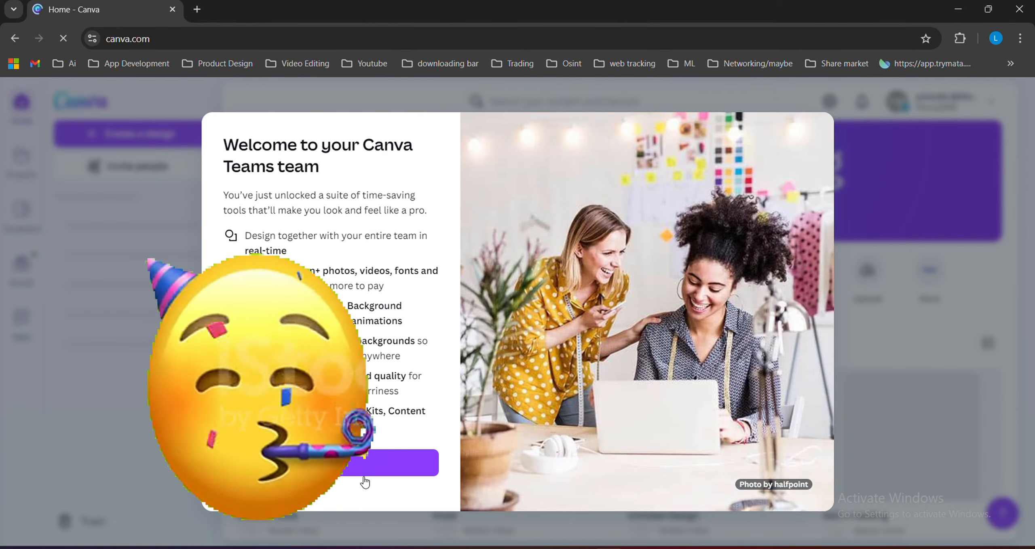
left_click(365, 470)
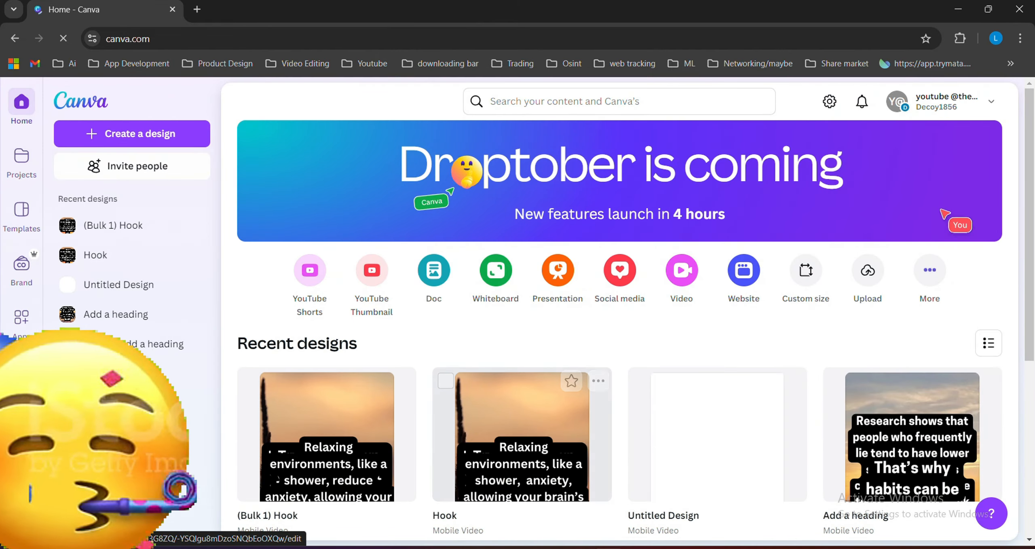
left_click(957, 113)
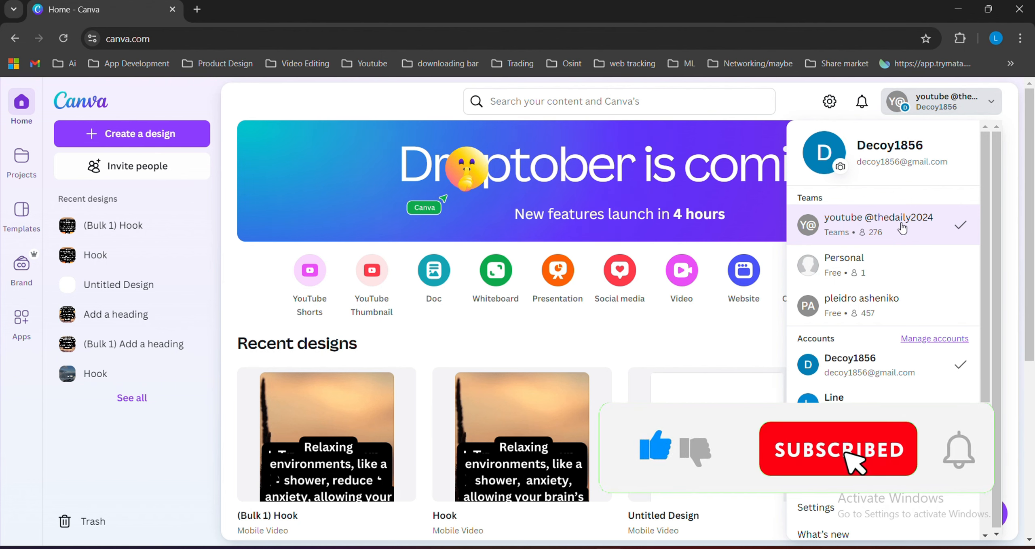
left_click(728, 348)
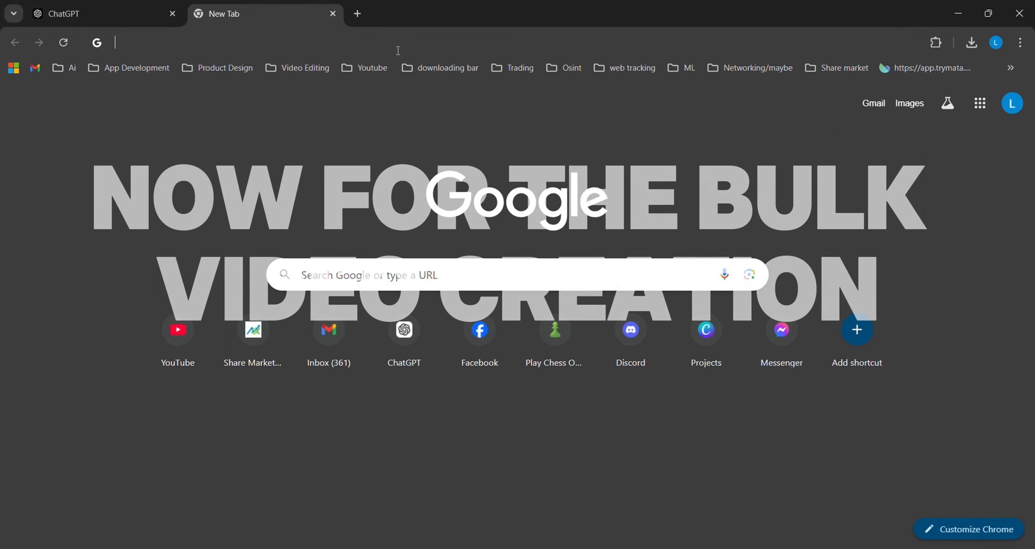
Step: Load canva.com/projects in the new browser tab
left_click(398, 46)
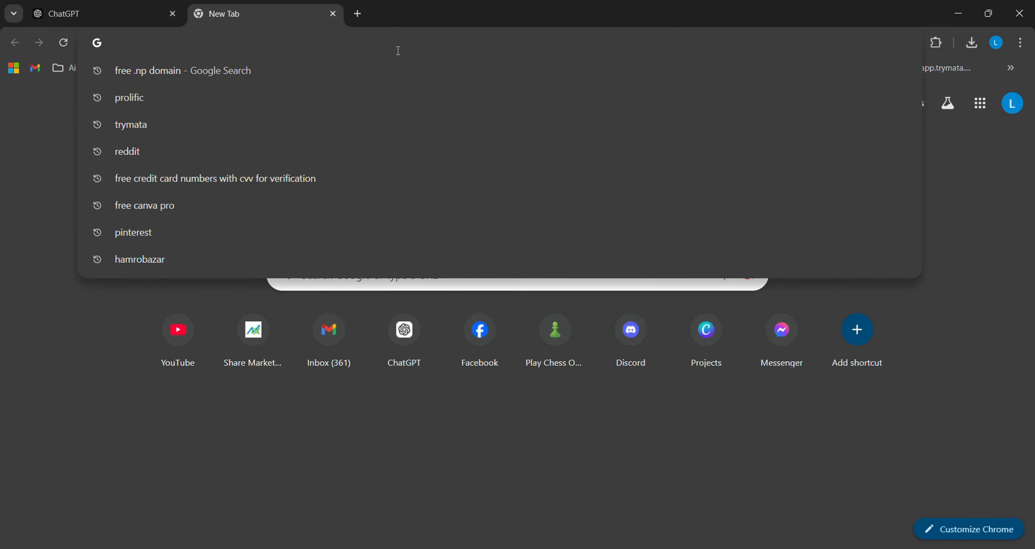
type("canva.com/projects")
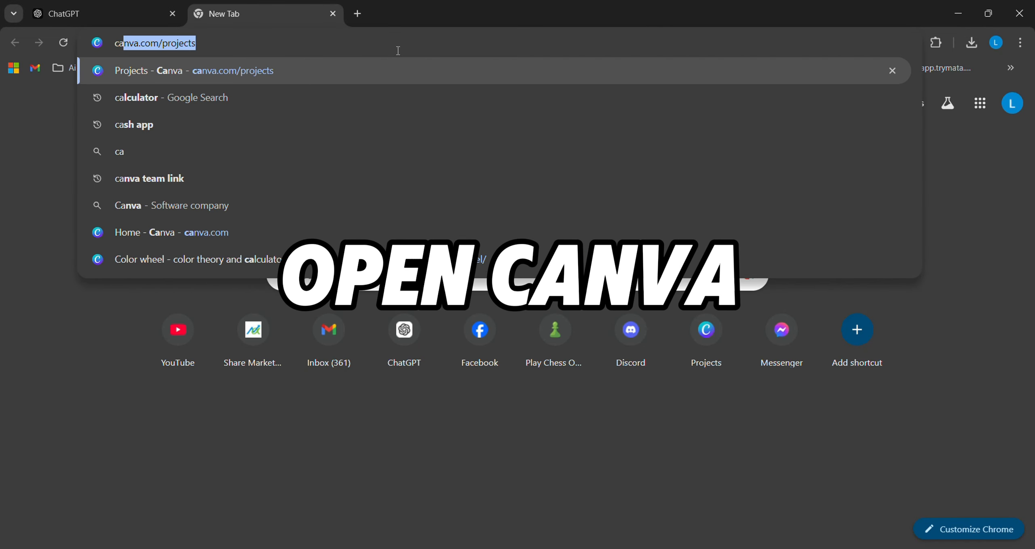
key("Return")
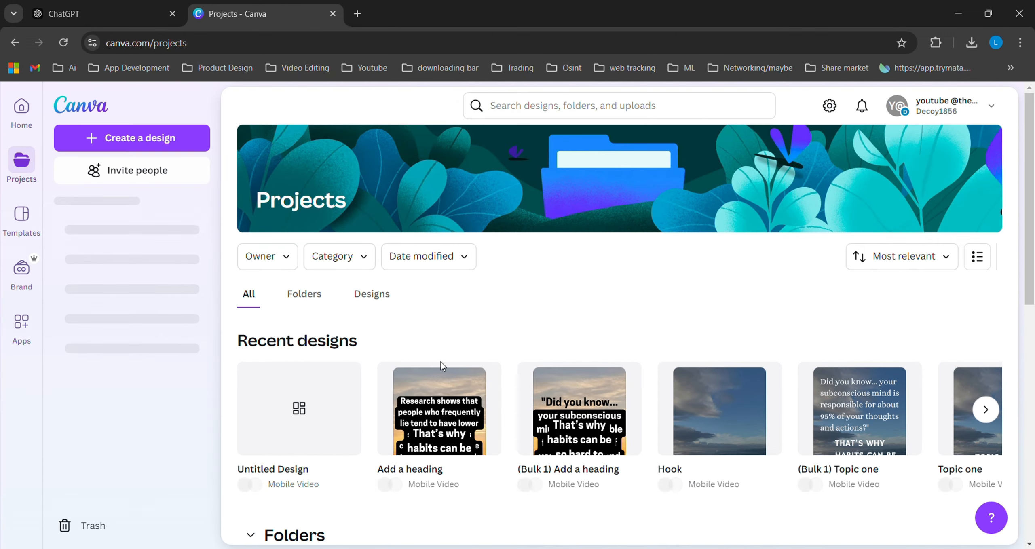
Step: Create a blank YouTube Shorts design at 1080 × 1920 px and look through the mobile video templates
left_click(140, 138)
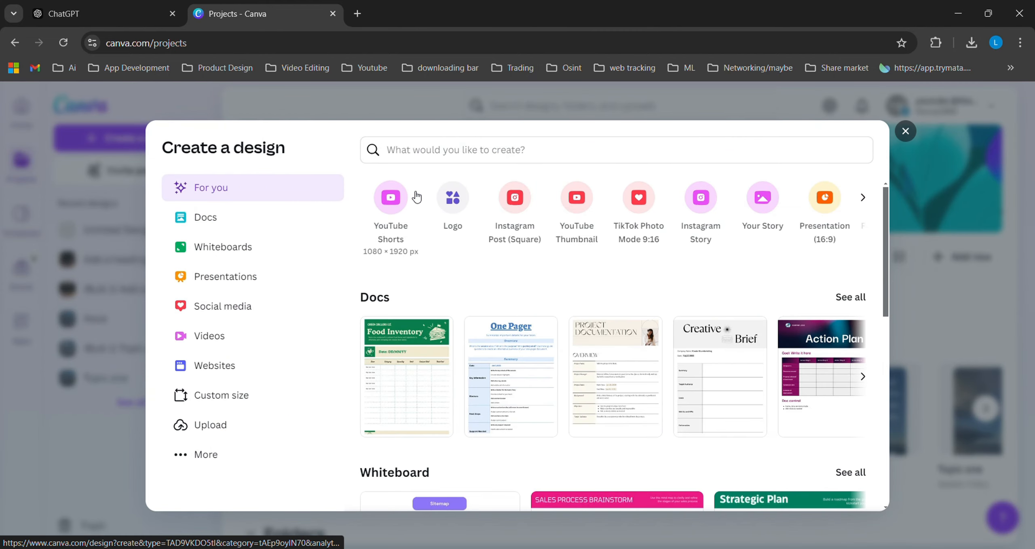
left_click(464, 160)
left_click(392, 197)
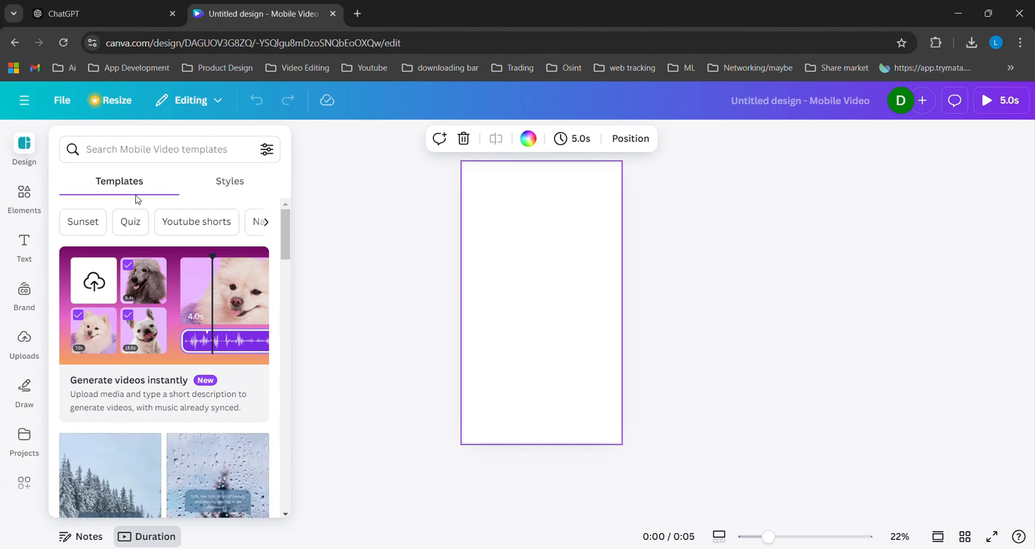
scroll(153, 255, "down", 1)
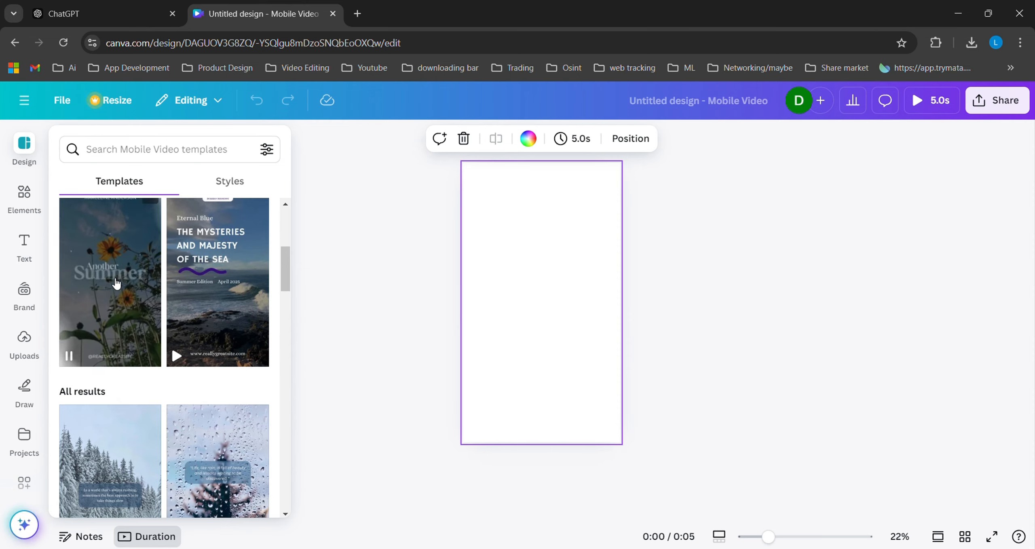
scroll(231, 291, "down", 6)
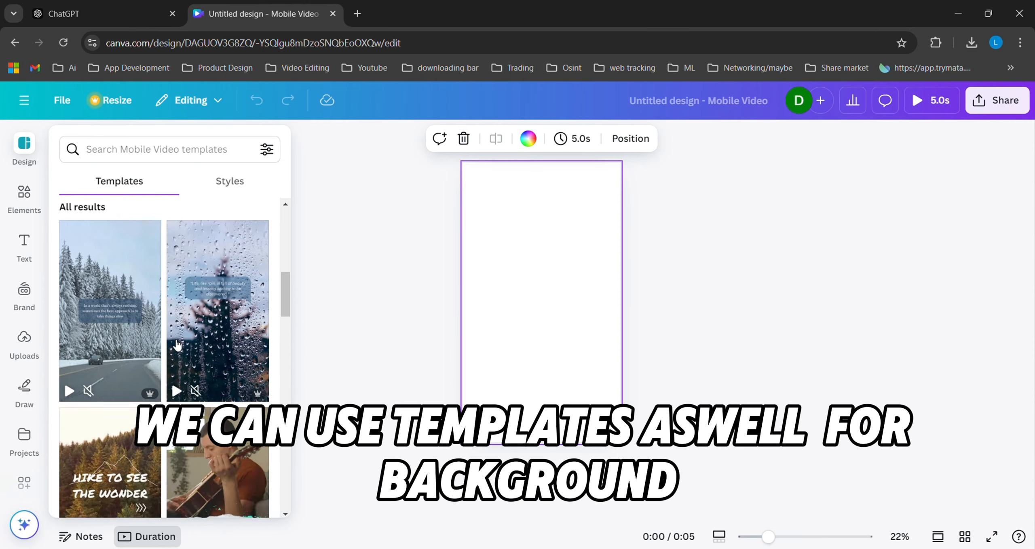
Step: Search the elements library for "peaceful" and narrow the results to videos
left_click(25, 194)
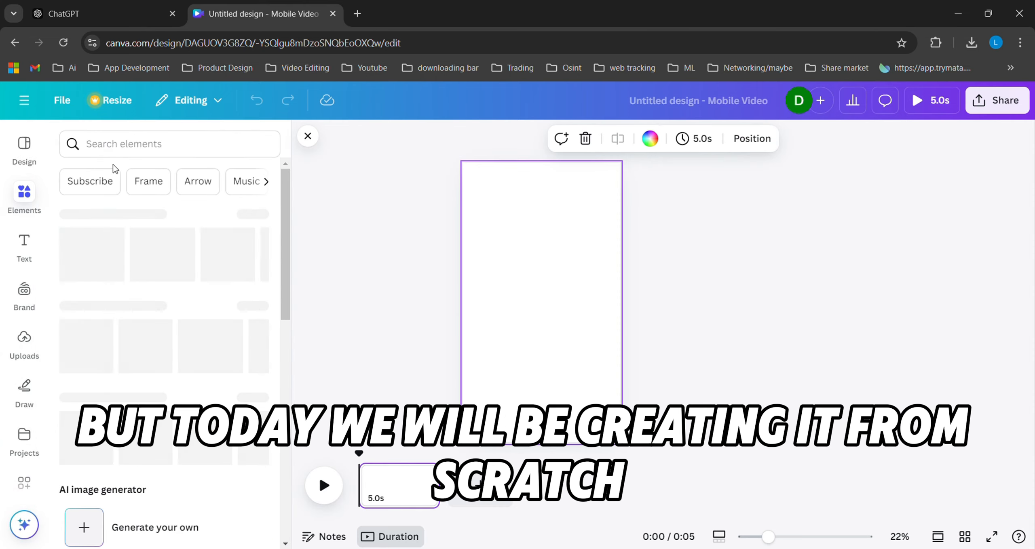
left_click(136, 145)
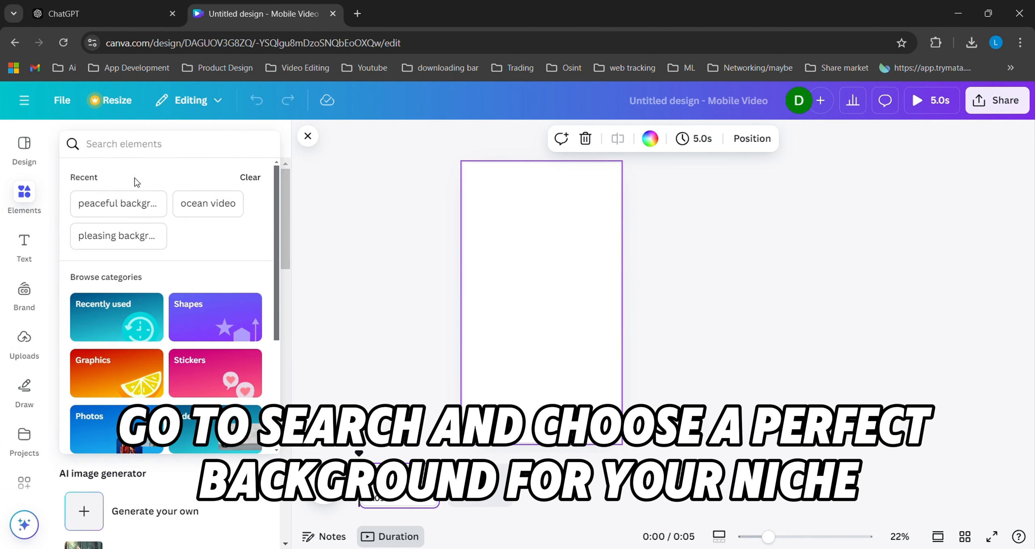
type("peac")
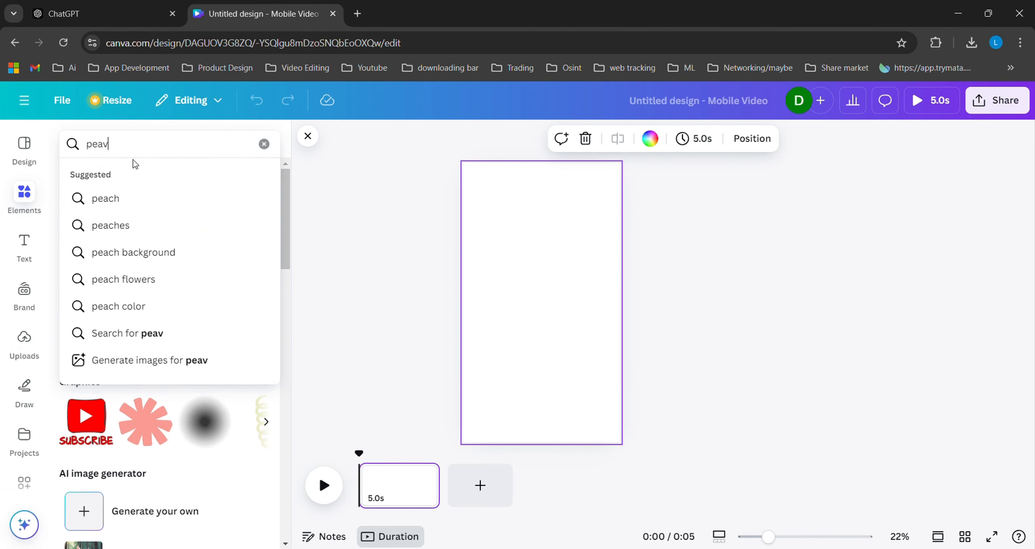
key("BackSpace")
type("ceful")
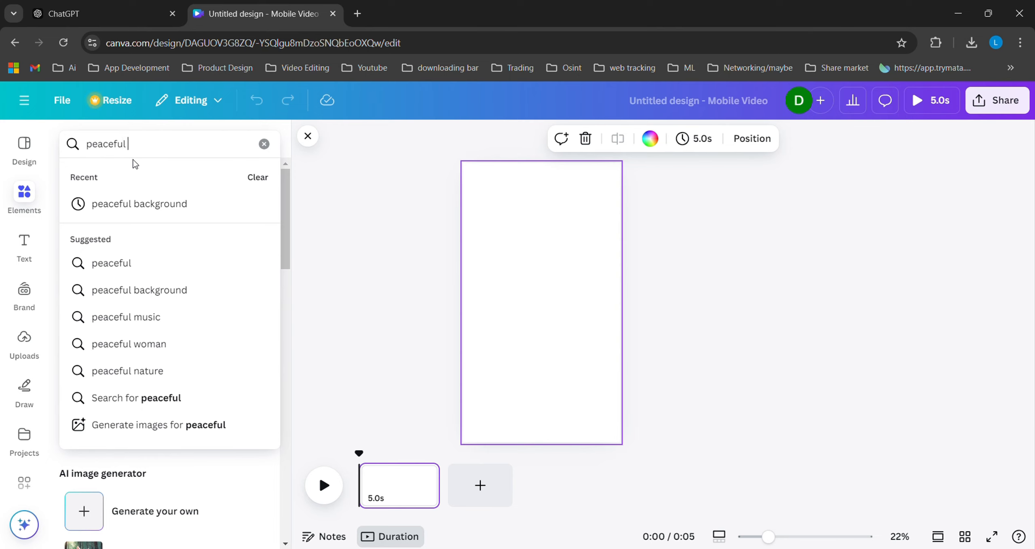
key("Return")
left_click(104, 176)
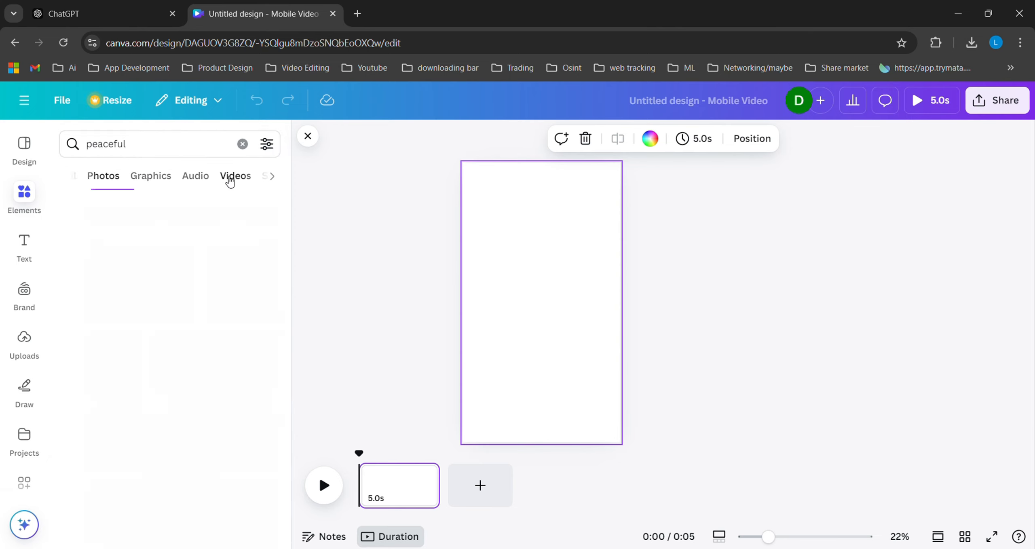
left_click(224, 179)
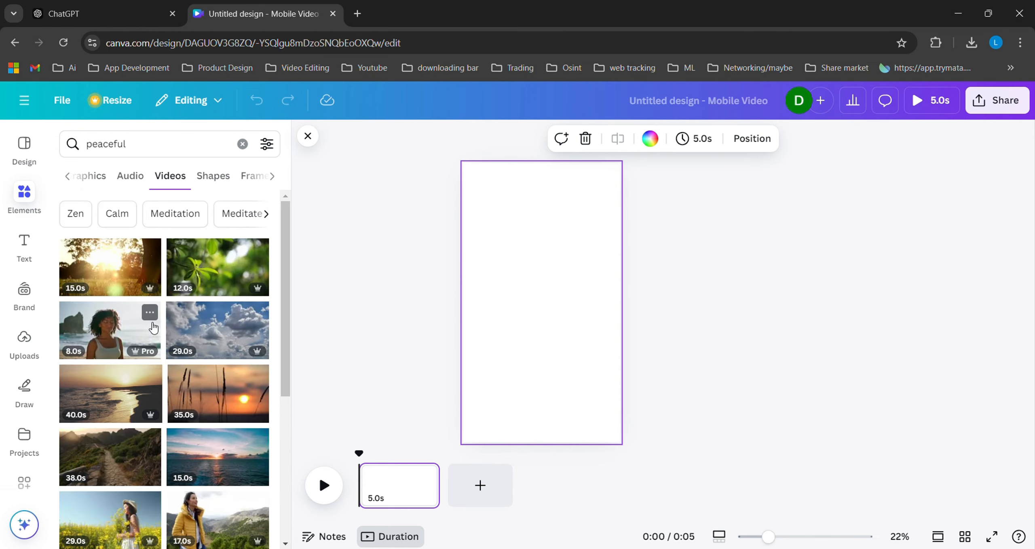
Step: Place the 35-second sunset-and-grass video on the page, enlarge it to fill the frame and shift it to bring the sun into view
scroll(186, 338, "down", 2)
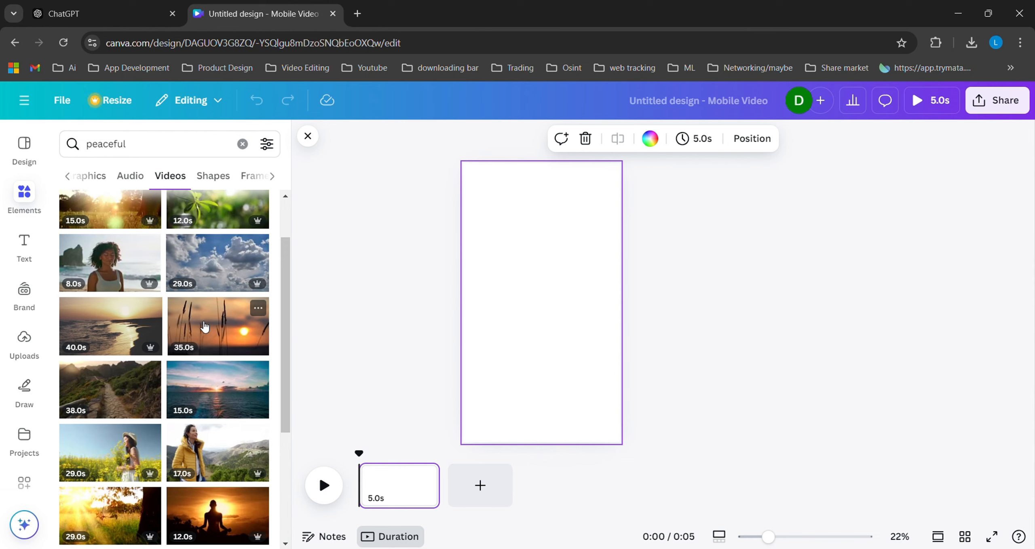
left_click_drag(205, 326, 507, 287)
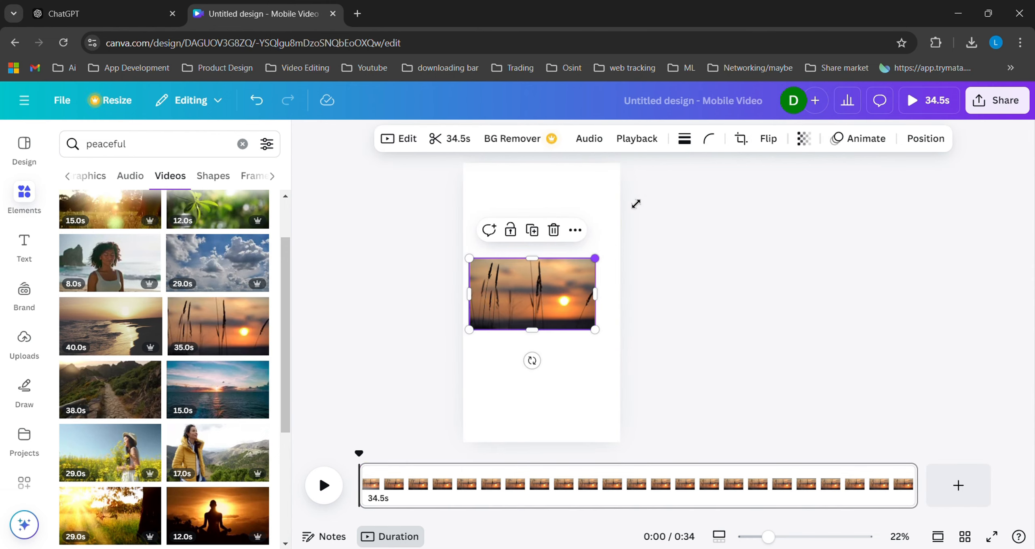
left_click_drag(635, 204, 792, 140)
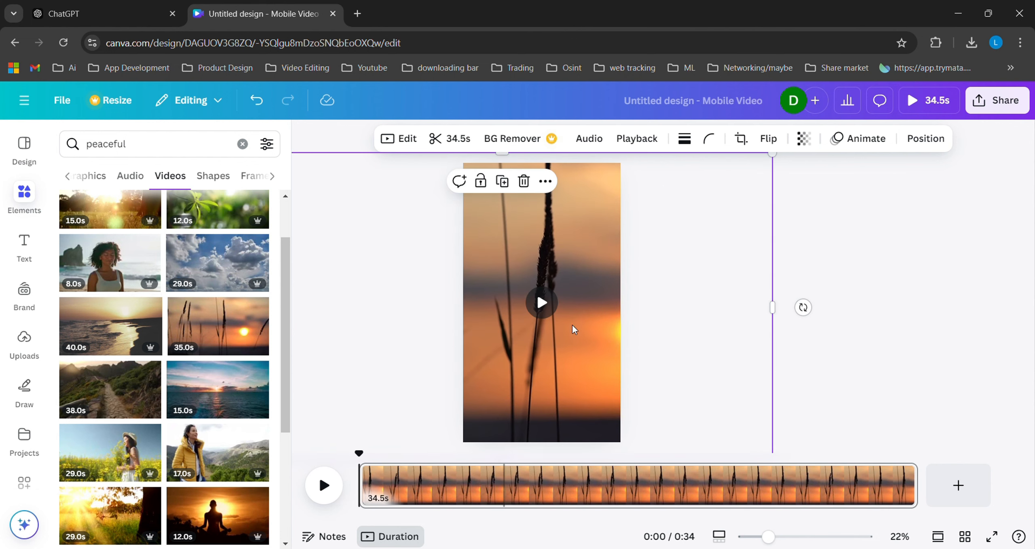
left_click_drag(572, 327, 528, 319)
left_click(542, 302)
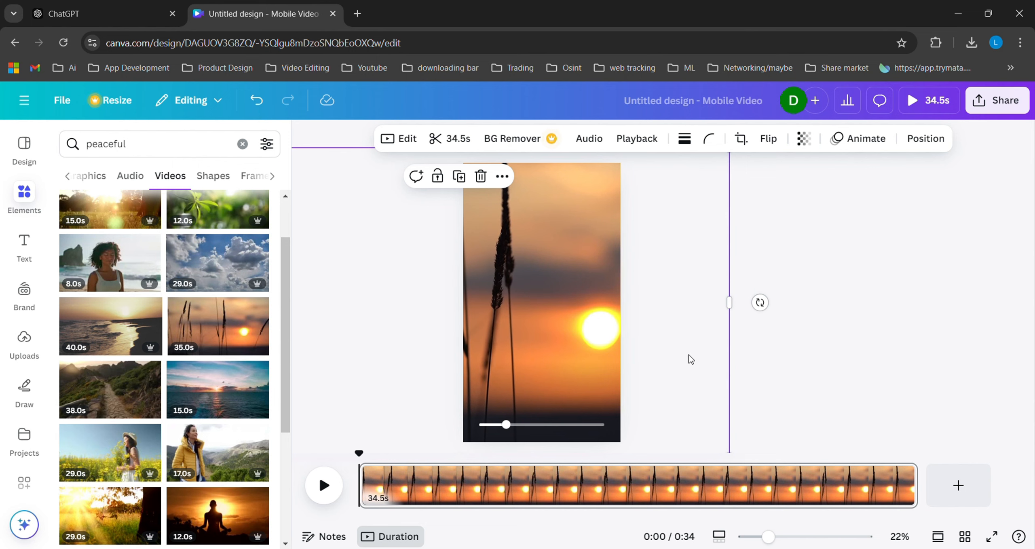
left_click(870, 321)
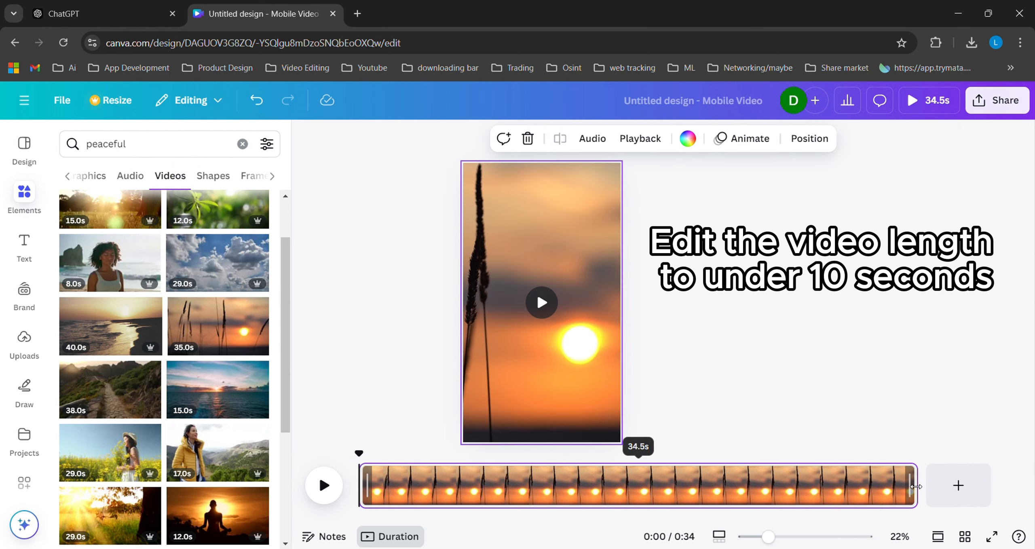
Step: Trim the background video page to 9.8 seconds and return the playhead to the start
left_click_drag(916, 487, 517, 506)
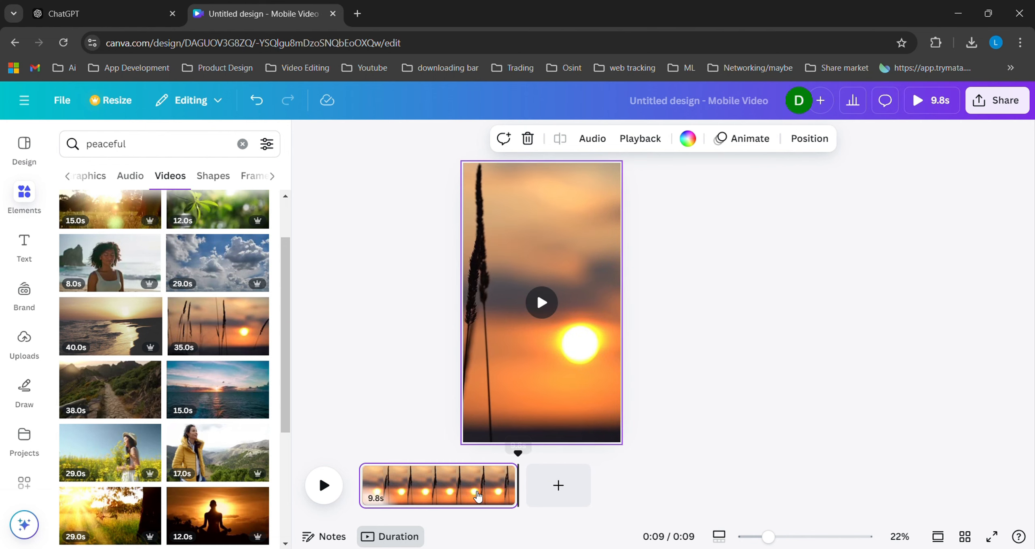
left_click_drag(379, 490, 371, 486)
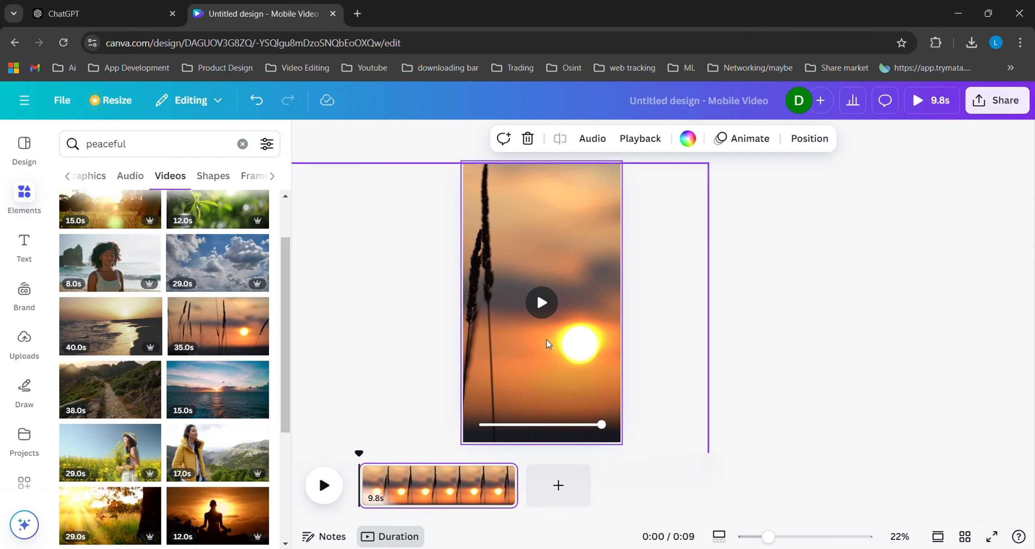
left_click(542, 303)
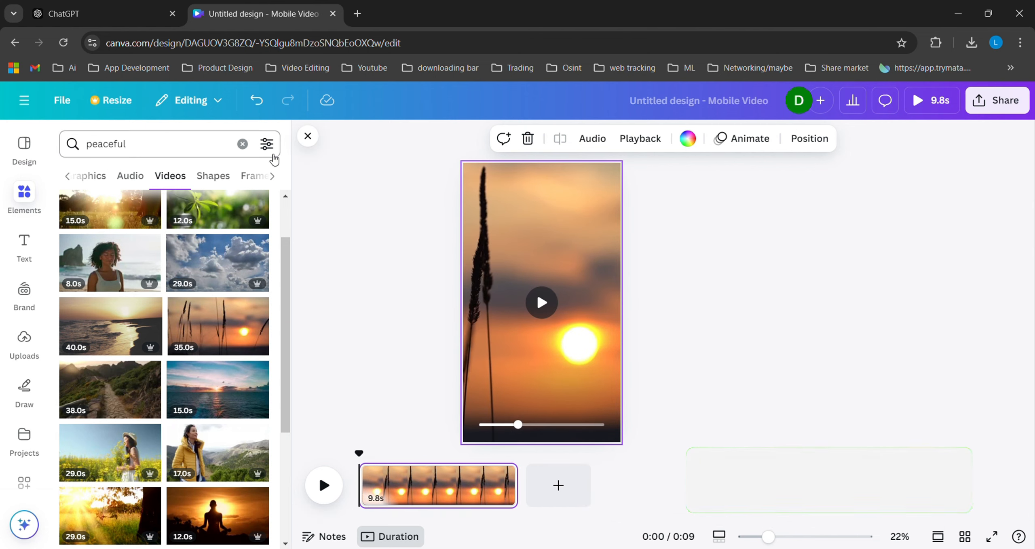
Step: Clear the element search and add a heading reading "Hook" over the background video
left_click(243, 144)
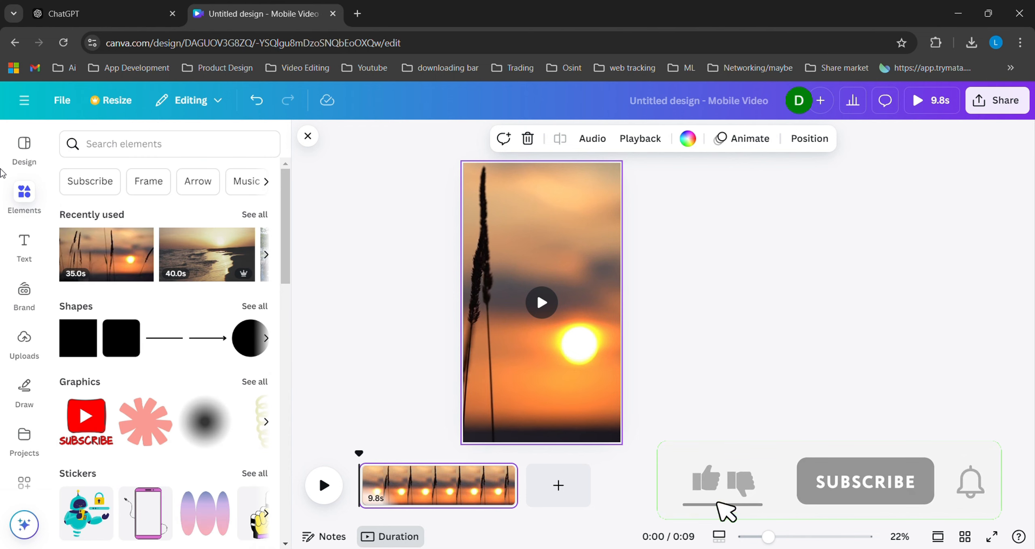
left_click(25, 243)
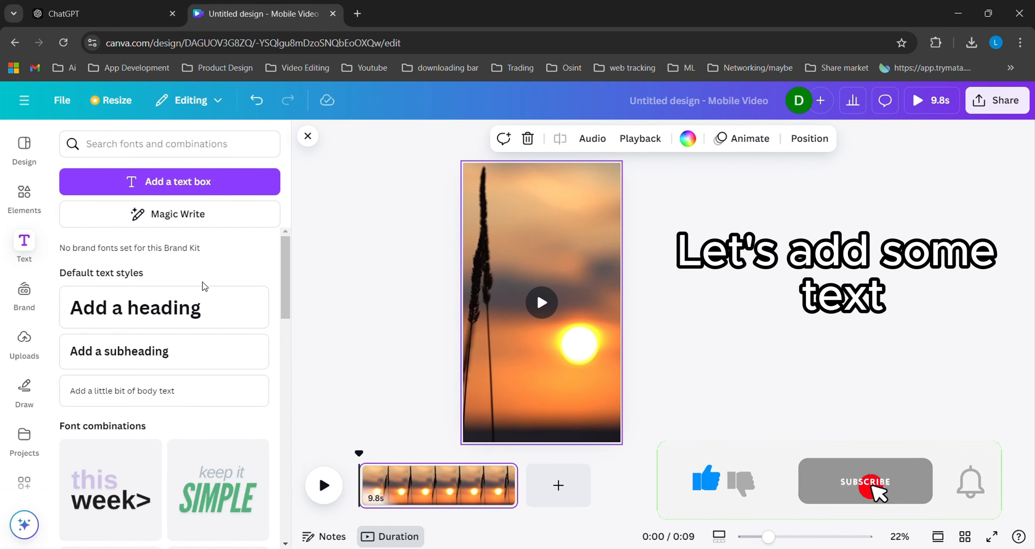
left_click(204, 302)
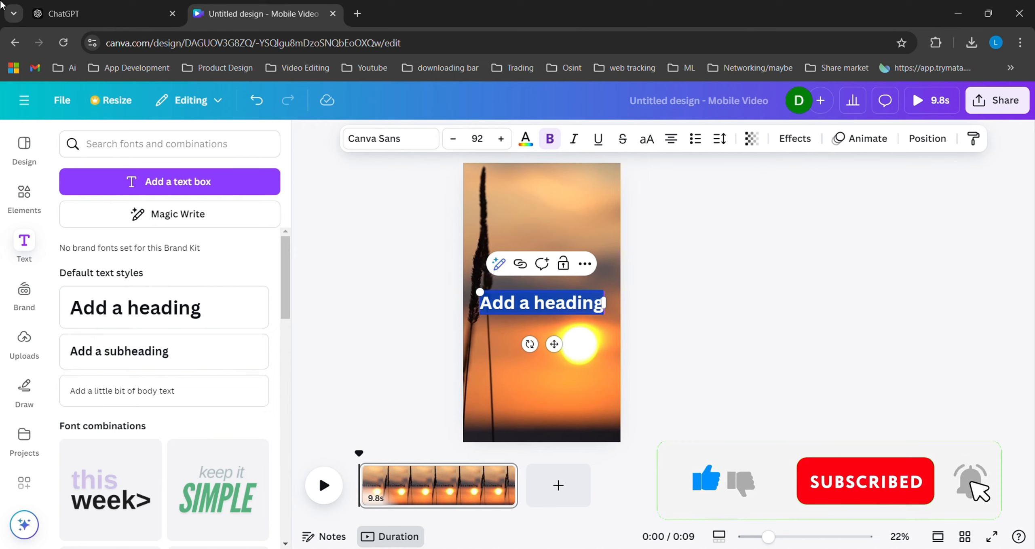
key("BackSpace")
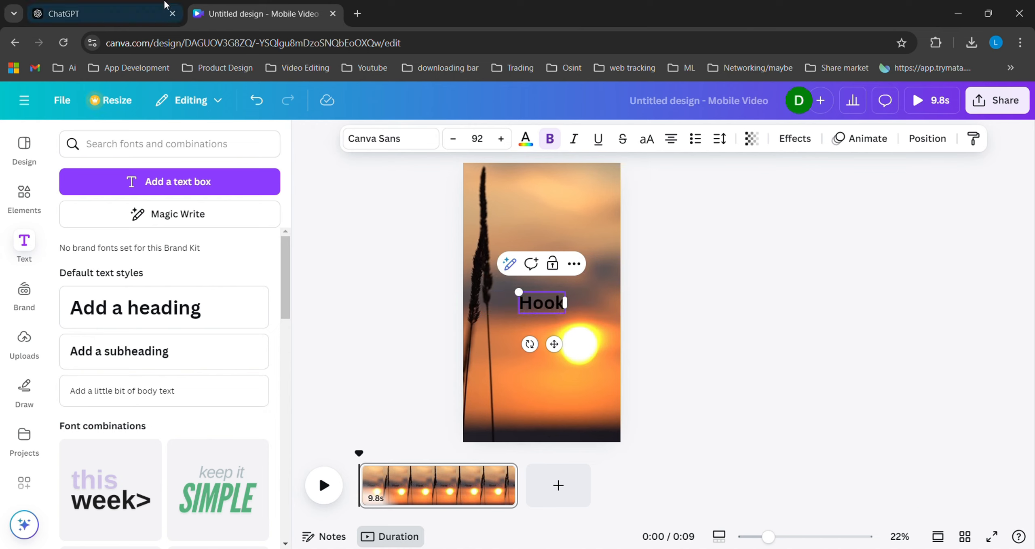
left_click(738, 294)
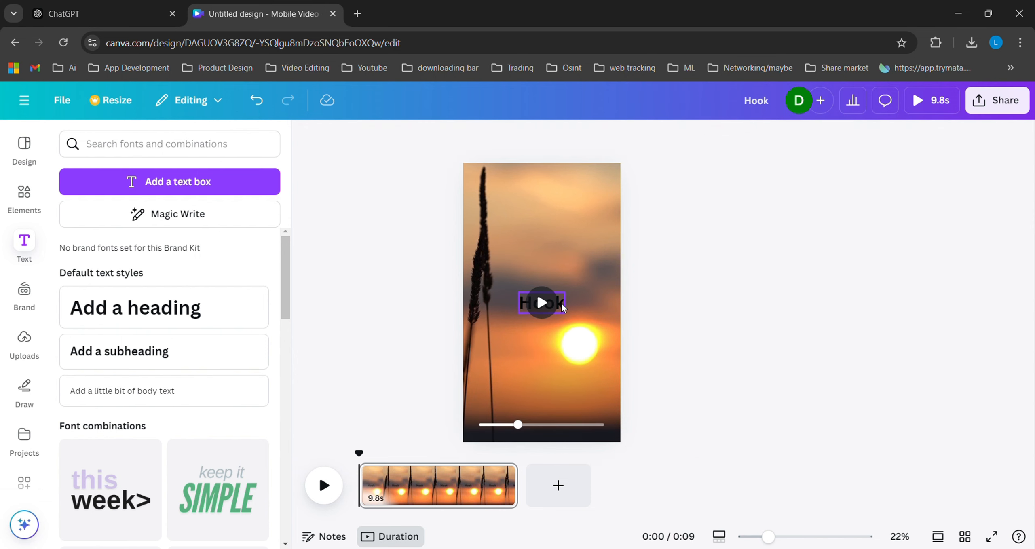
Step: Move the "Hook" heading above the sun and widen its text box to span the full page width
left_click_drag(559, 309, 621, 260)
left_click_drag(518, 262, 463, 262)
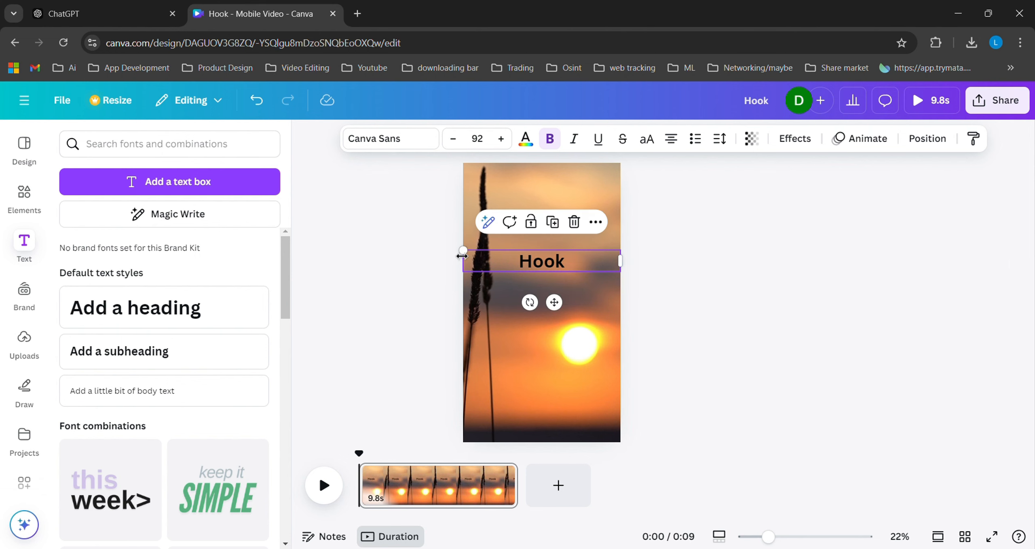
left_click(702, 276)
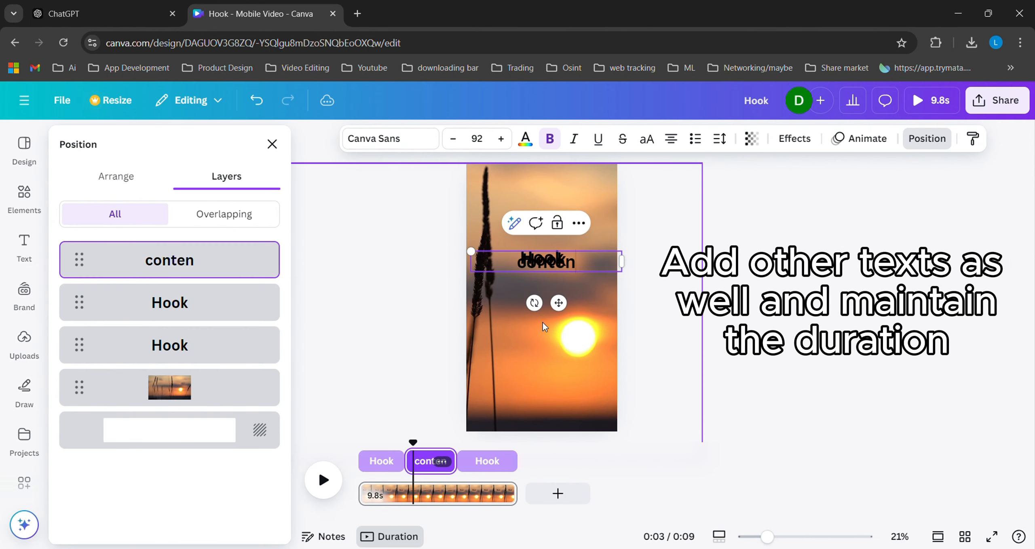
Step: Complete the middle text as "content 1" and move it down, clear of the two overlapping "Hook" texts
type("t 1")
left_click(496, 452)
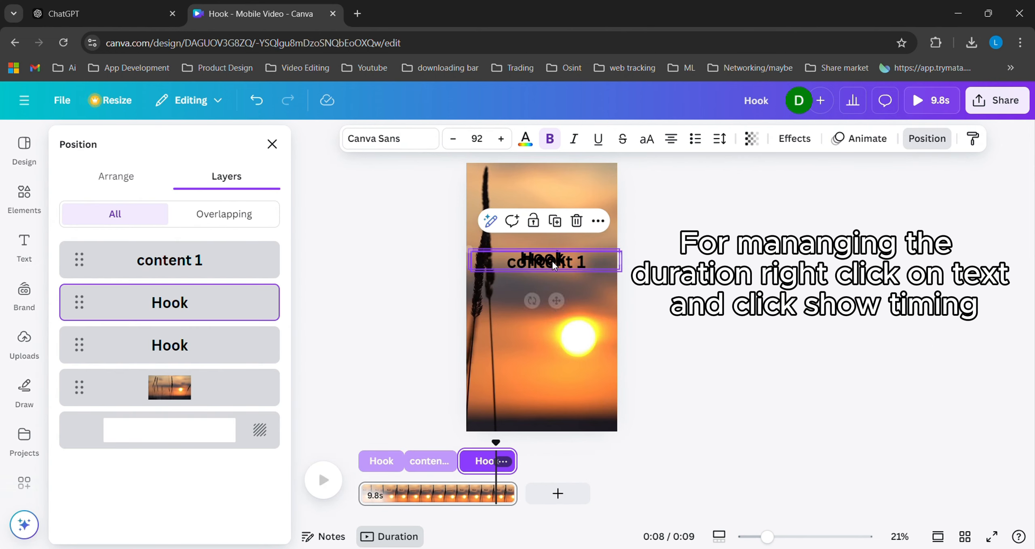
left_click(450, 462)
left_click(473, 464)
key("space")
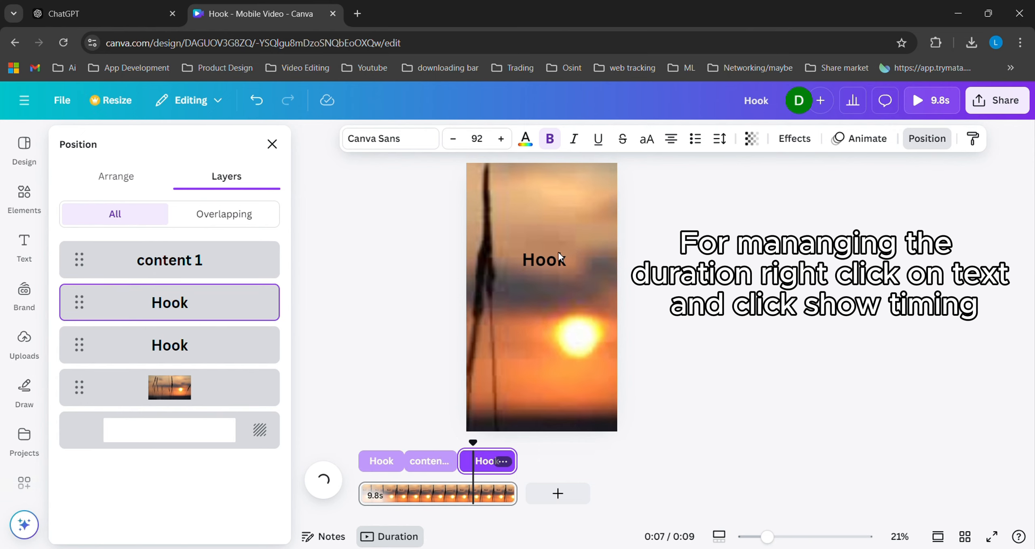
left_click(558, 259)
double_click(558, 252)
left_click(559, 250)
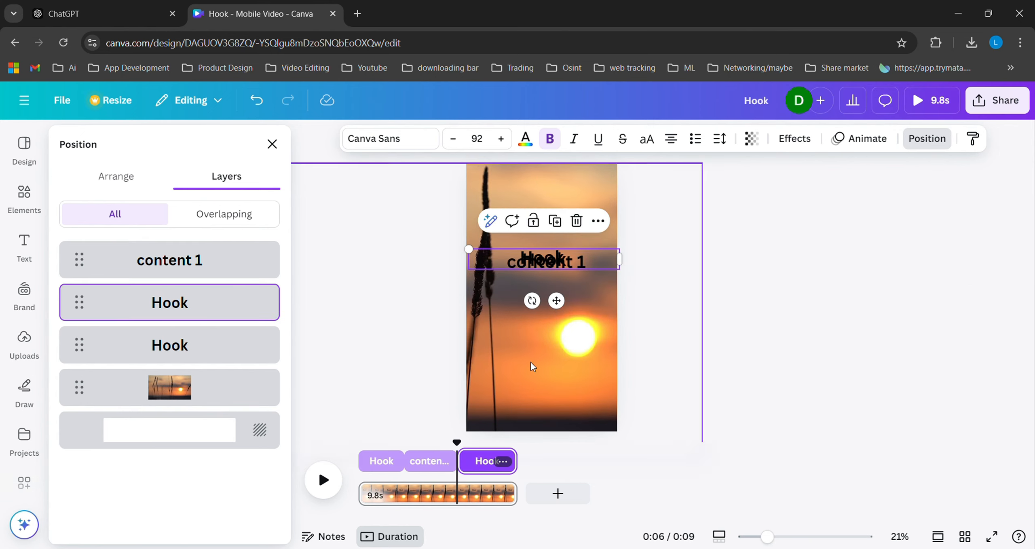
left_click(438, 462)
left_click_drag(559, 292, 561, 328)
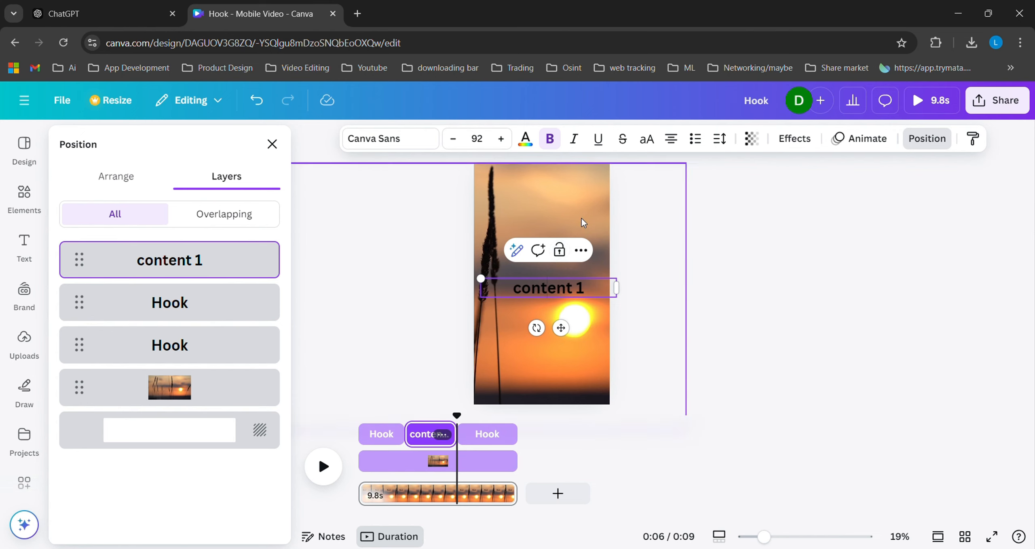
Step: Replace the wording of the last timed "Hook" text with "Conclusion"
left_click(556, 253)
left_click(557, 252)
double_click(557, 253)
key("BackSpace")
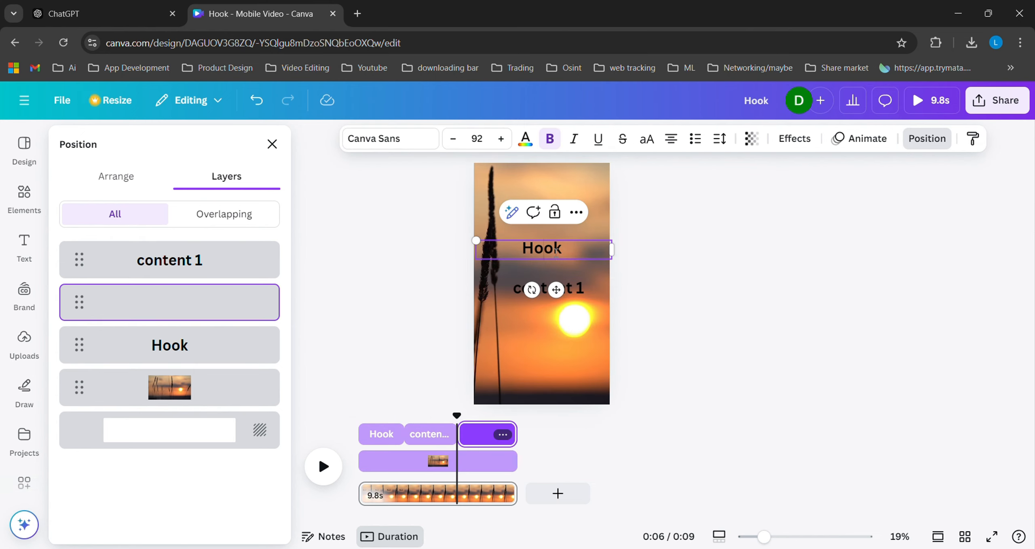
type("Conclusionm")
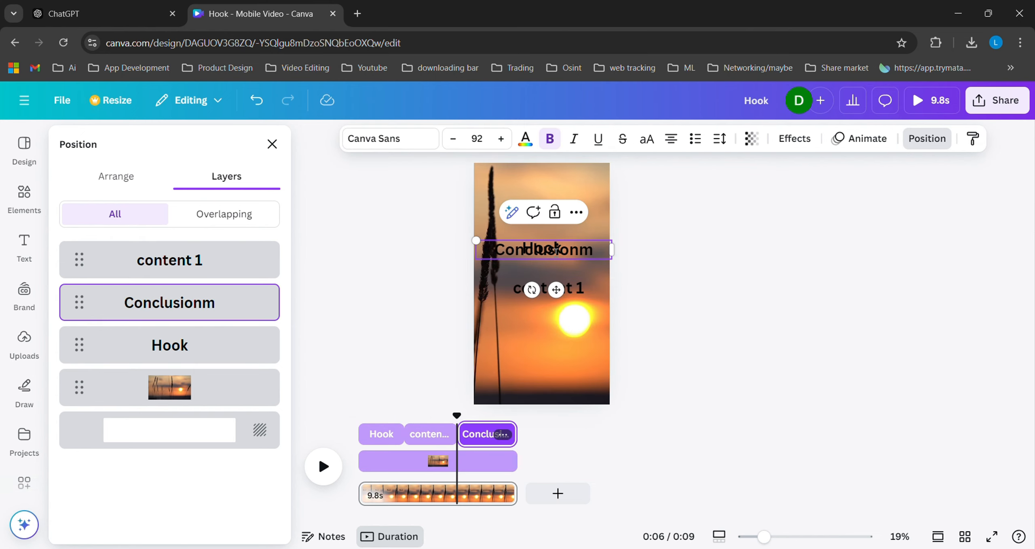
key("BackSpace")
Step: Move "content 1" back up over the other texts and apply the Rise animation to it
left_click(589, 301)
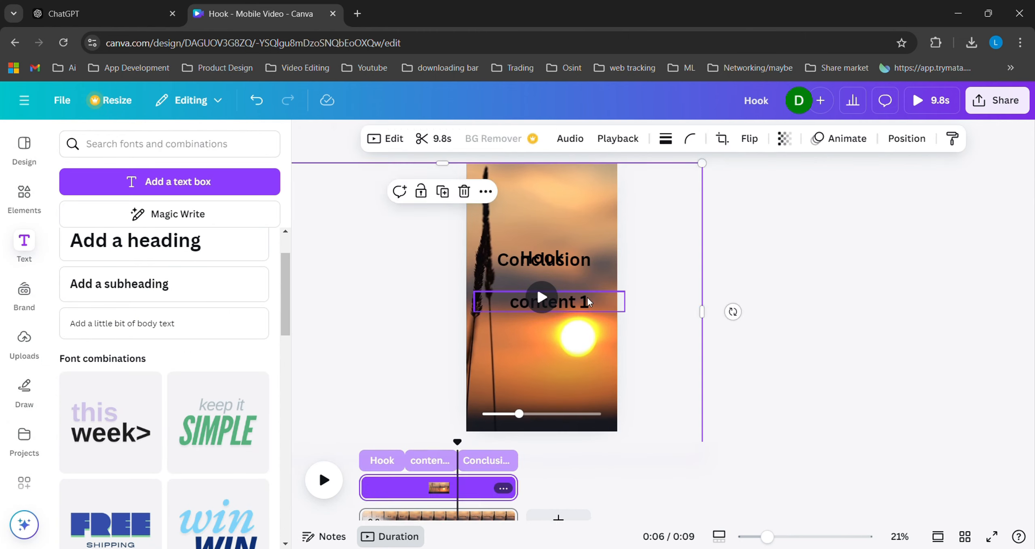
left_click_drag(589, 301, 585, 261)
left_click(885, 147)
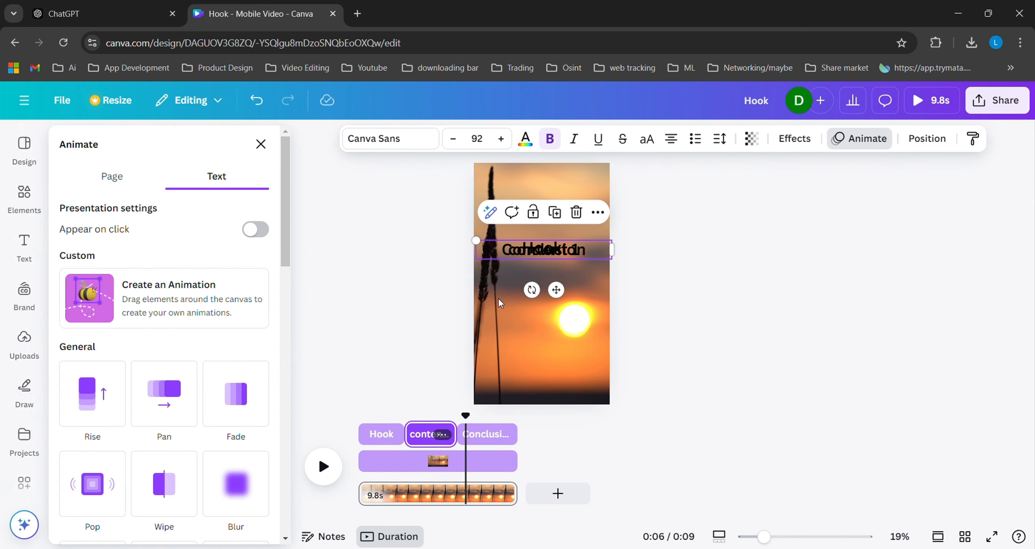
left_click(117, 398)
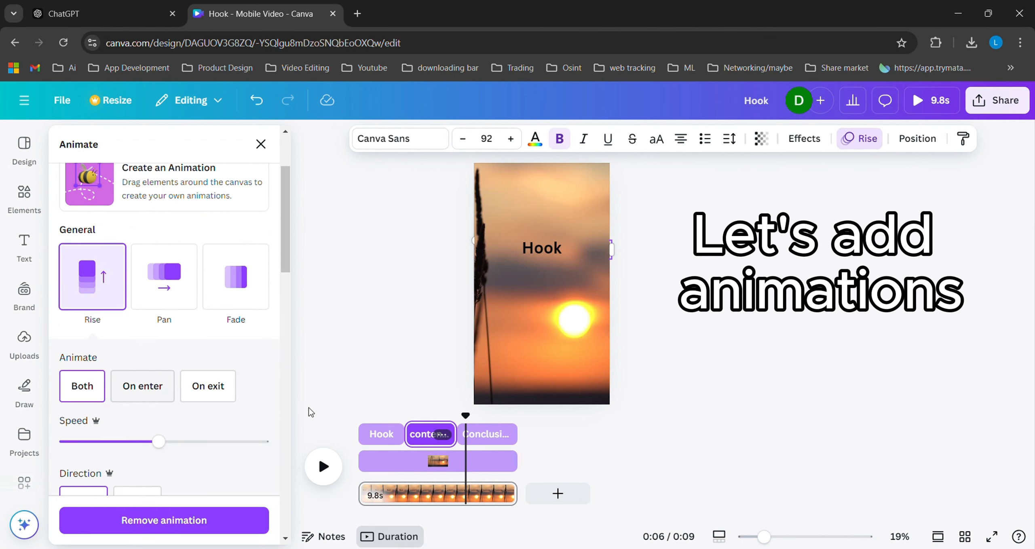
Step: Apply the Rise animation to the "Conclusion" and "Hook" texts and close the animation settings
left_click(503, 433)
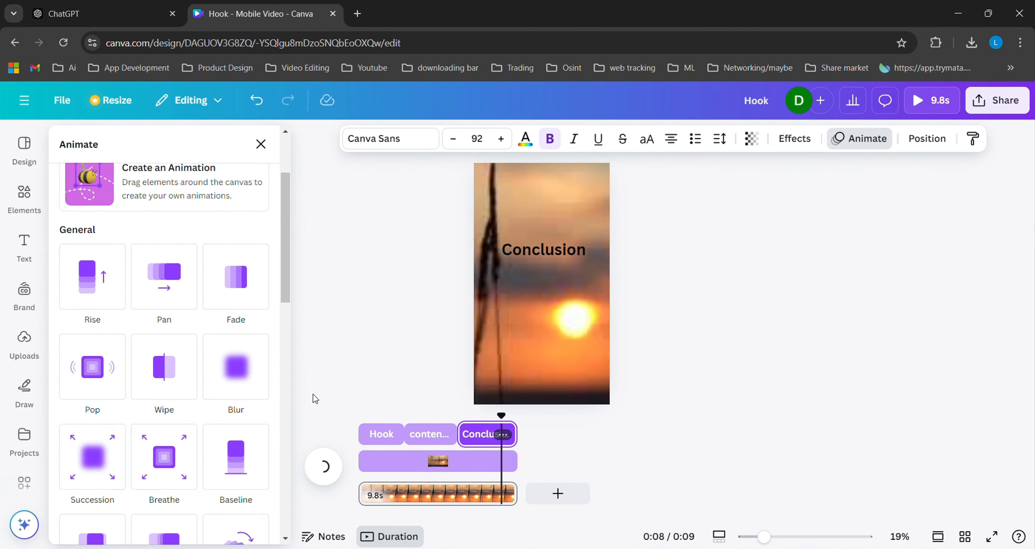
left_click(120, 292)
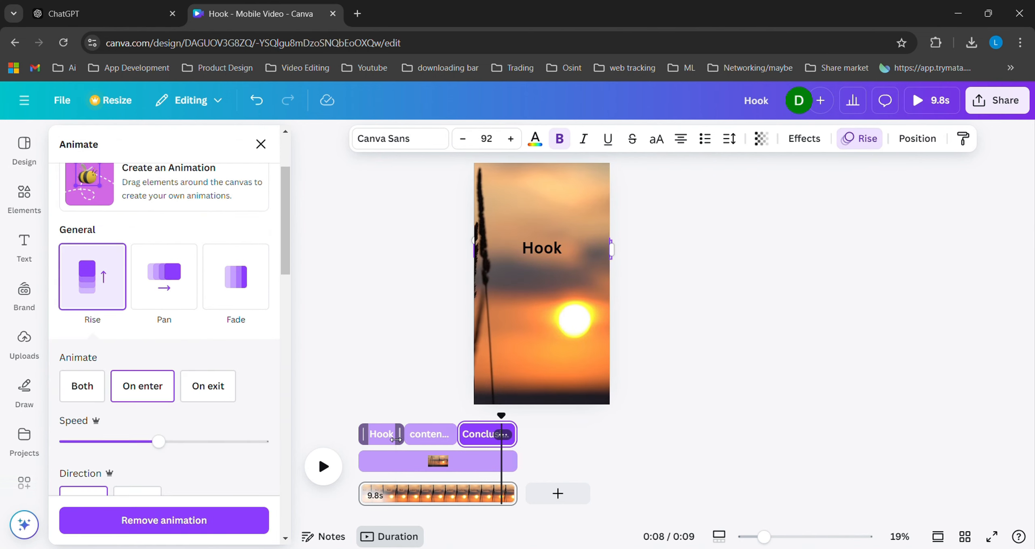
left_click(381, 434)
left_click(101, 301)
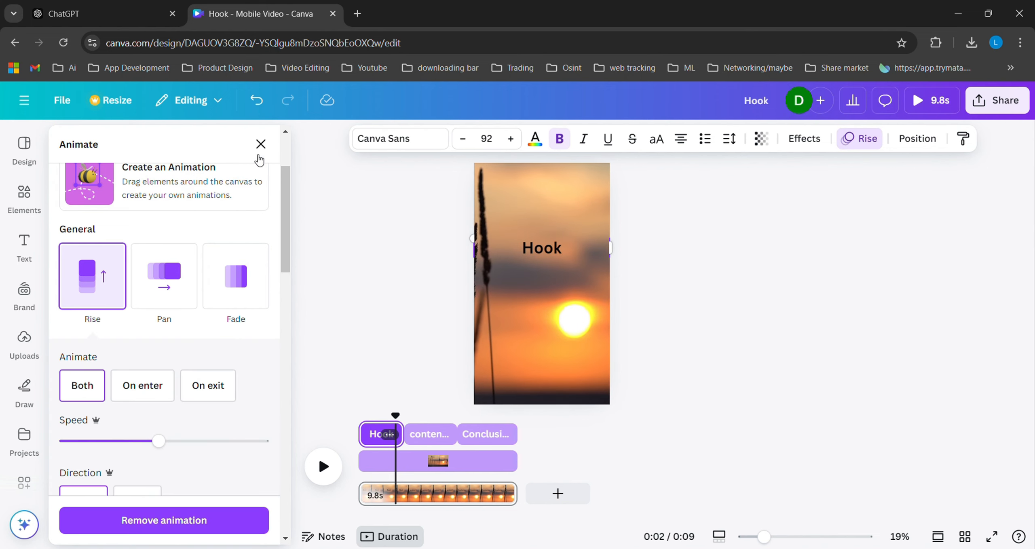
left_click(261, 144)
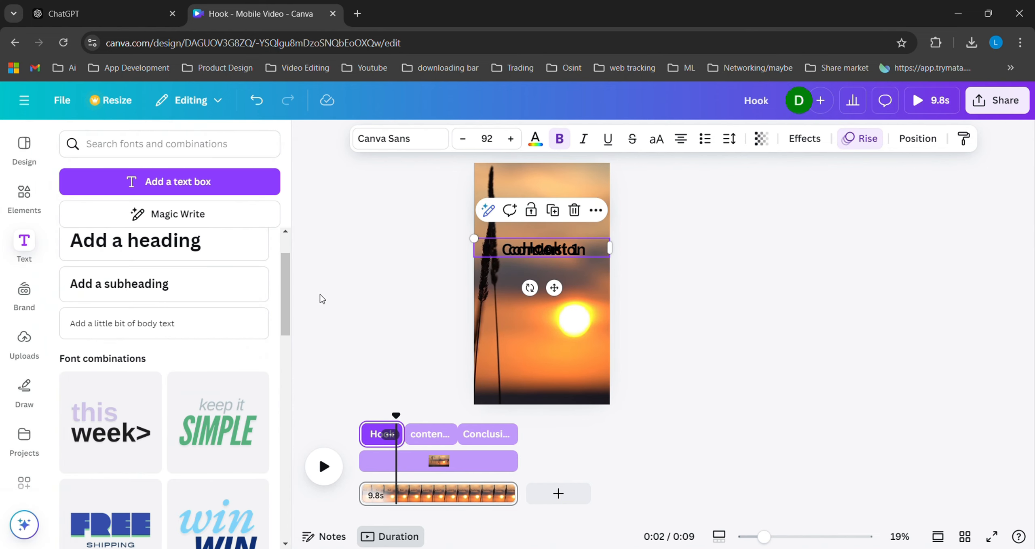
Step: Play the video from the start to check the timing and animation of the three texts
left_click(361, 417)
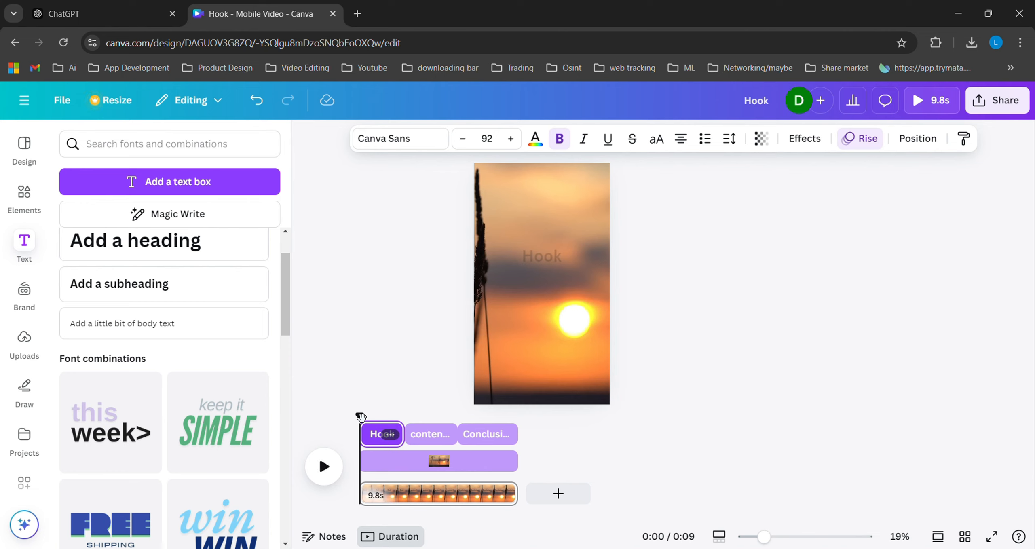
key("space")
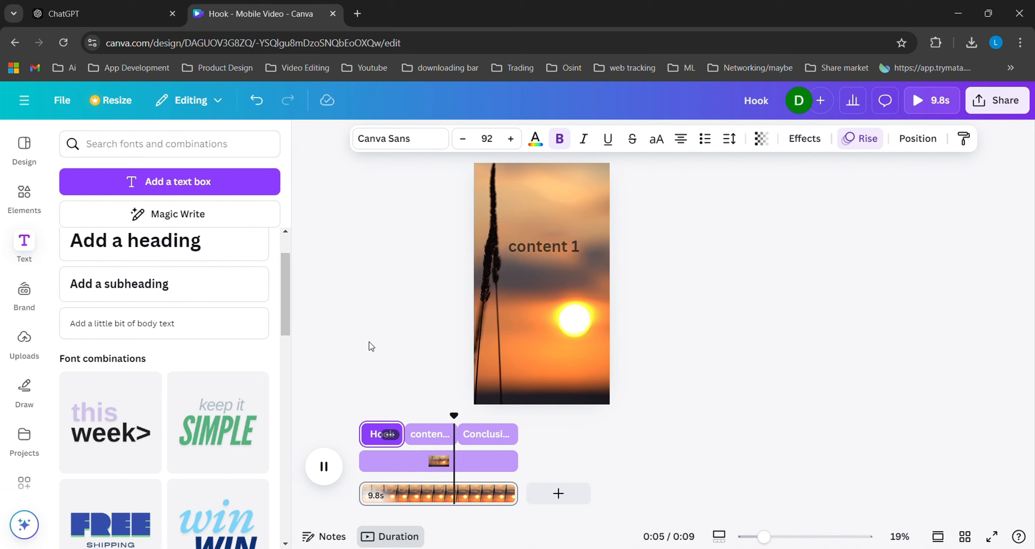
key("space")
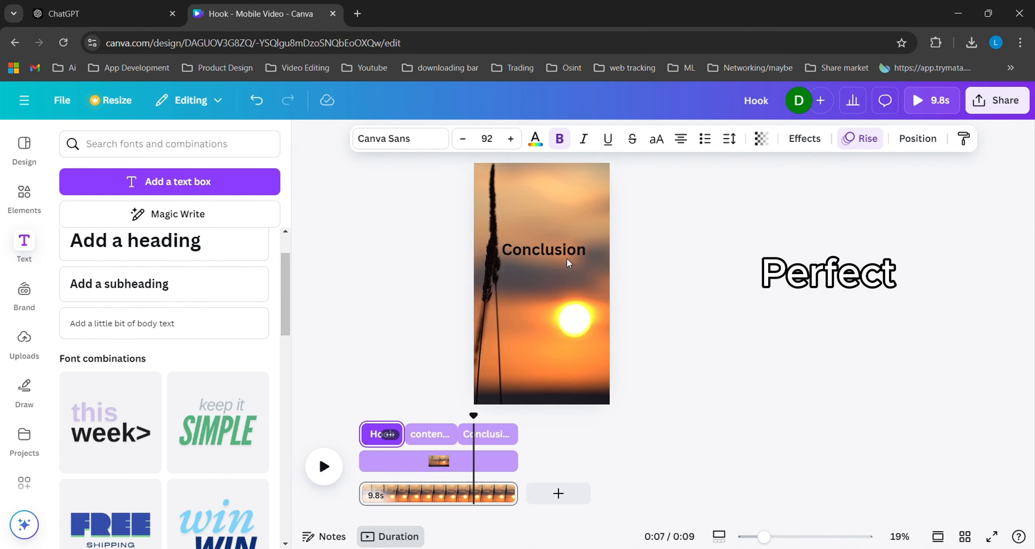
left_click(574, 282)
left_click(417, 418)
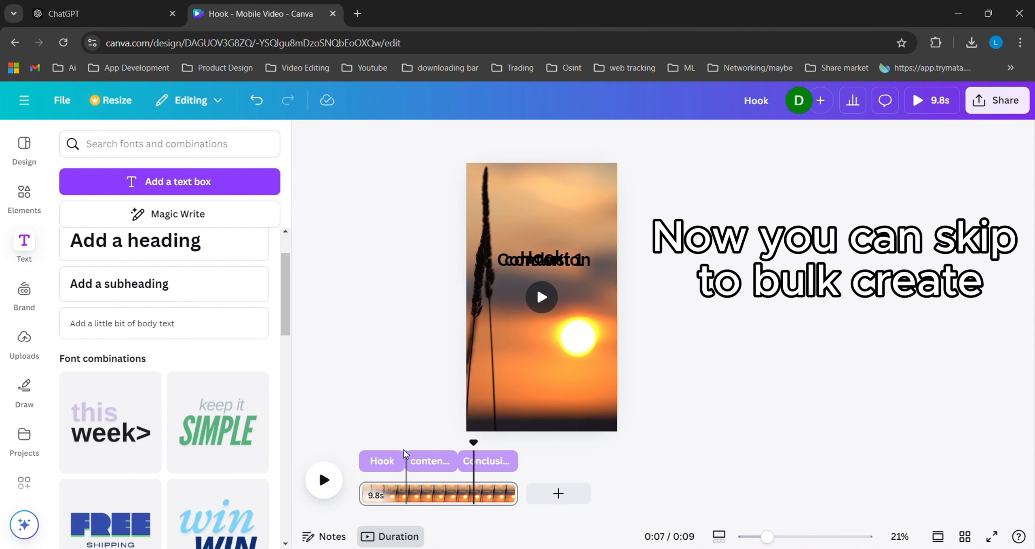
left_click(400, 462)
left_click(562, 256)
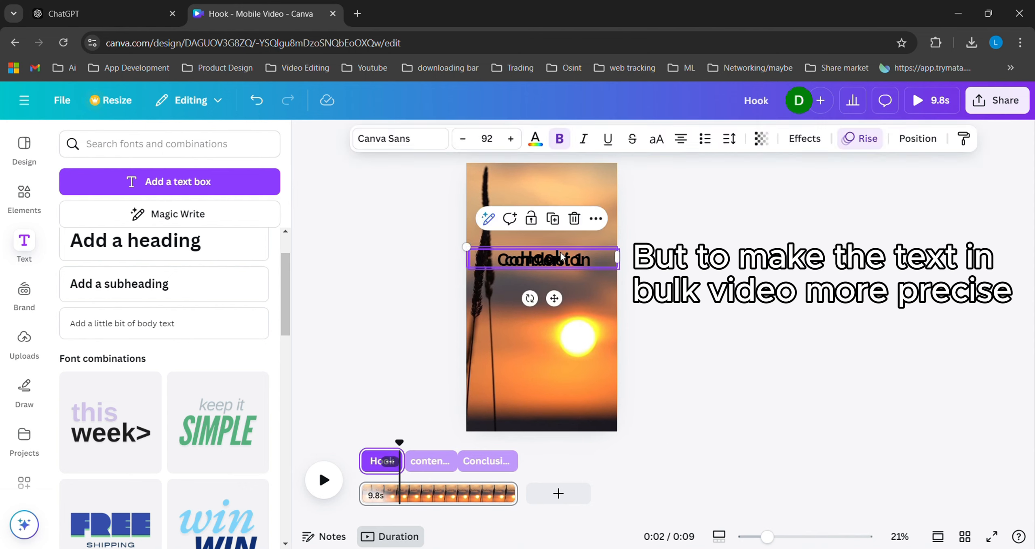
key("Escape")
Step: Switch to ChatGPT and copy the first hook of the 30 additional facts, "Ever notice why your best ideas come in the shower?"
left_click(148, 5)
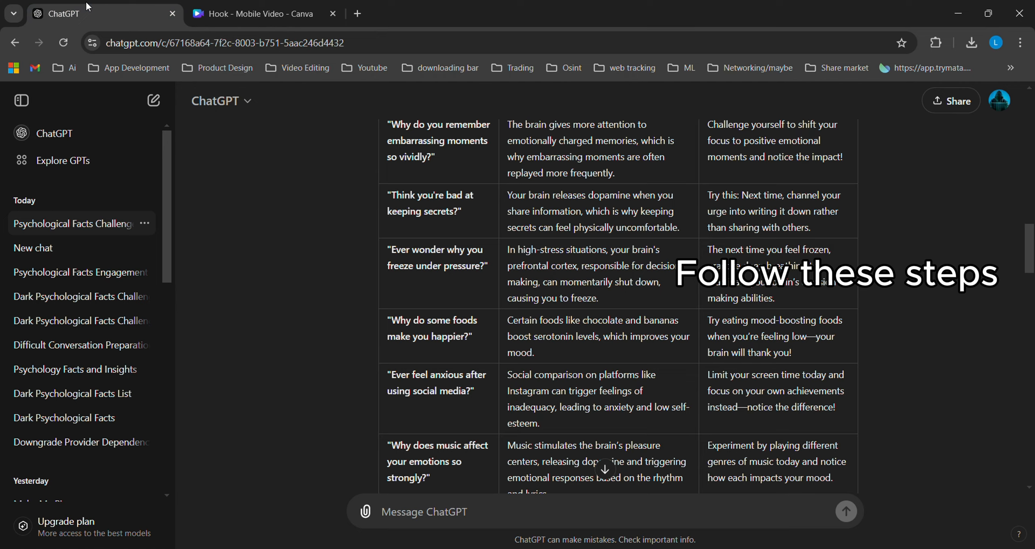
scroll(570, 336, "up", 5)
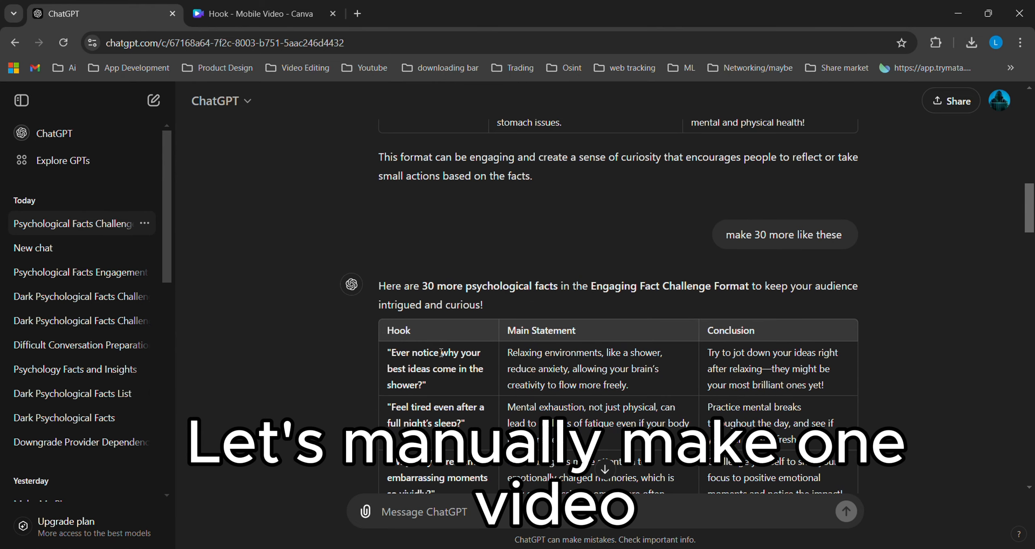
scroll(437, 385, "down", 2)
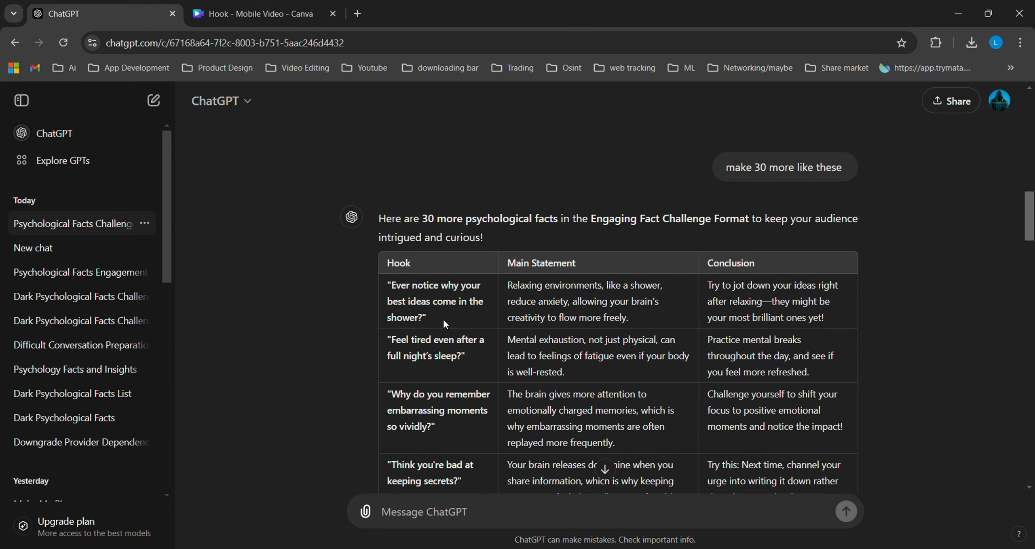
left_click_drag(443, 318, 385, 277)
key("ctrl+c")
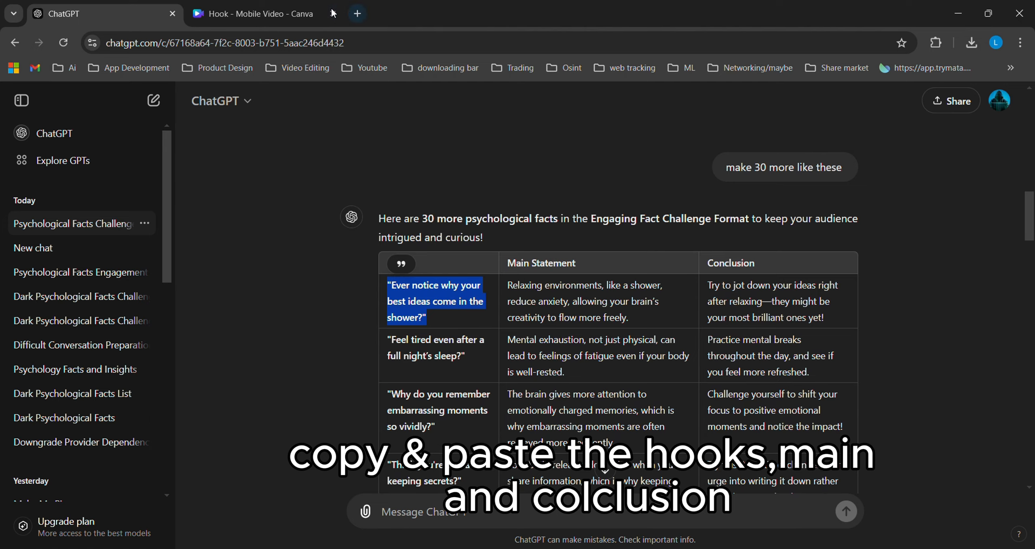
Step: Switch back to Canva and move the "content 1" and "Conclusion" texts slightly down, off the "Hook" text
left_click(326, 13)
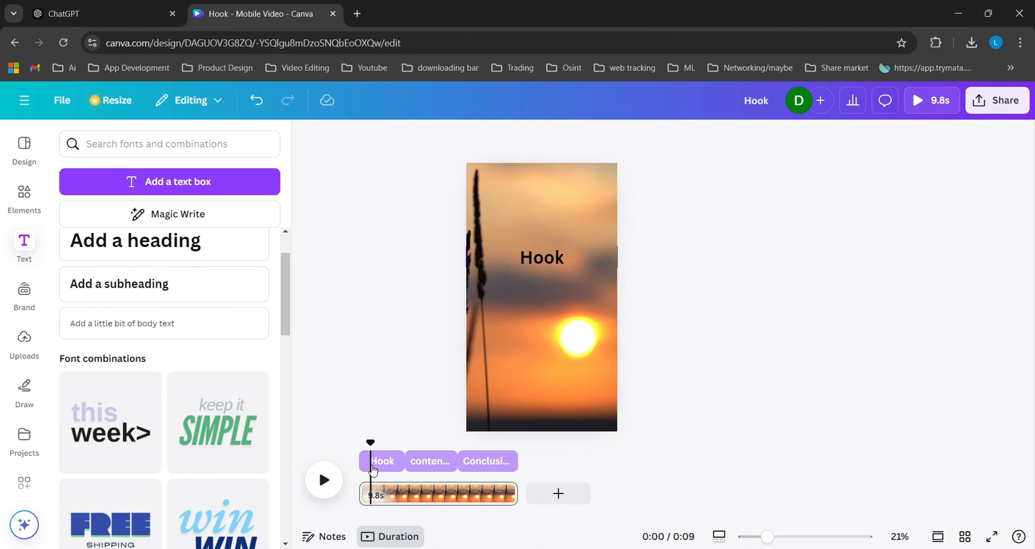
left_click(374, 471)
left_click(553, 258)
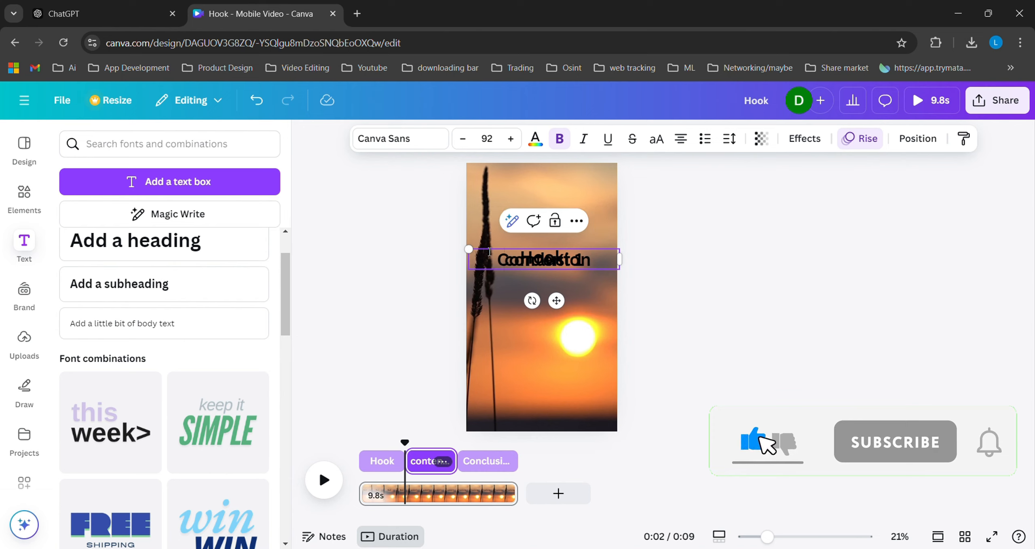
left_click(374, 471)
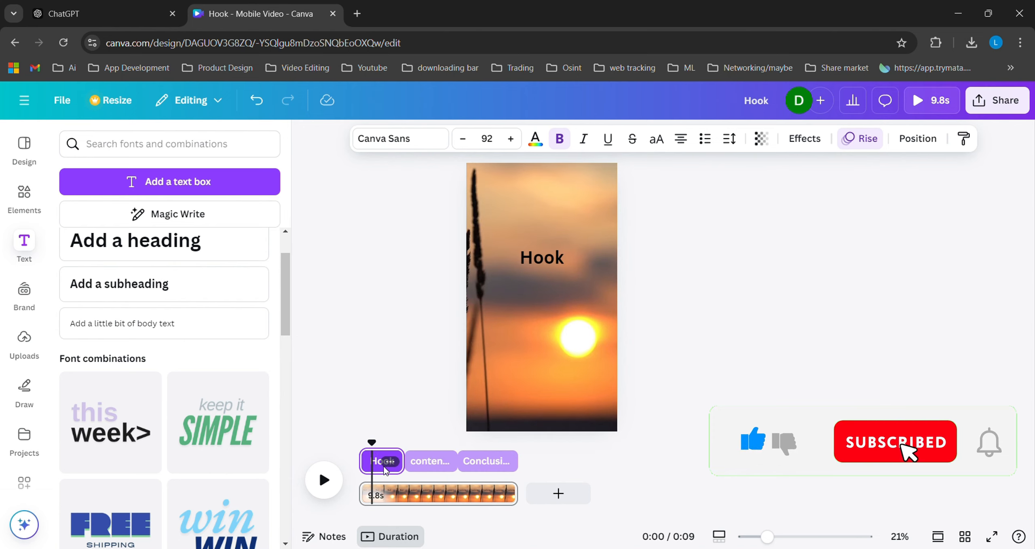
left_click(565, 260)
left_click(565, 260)
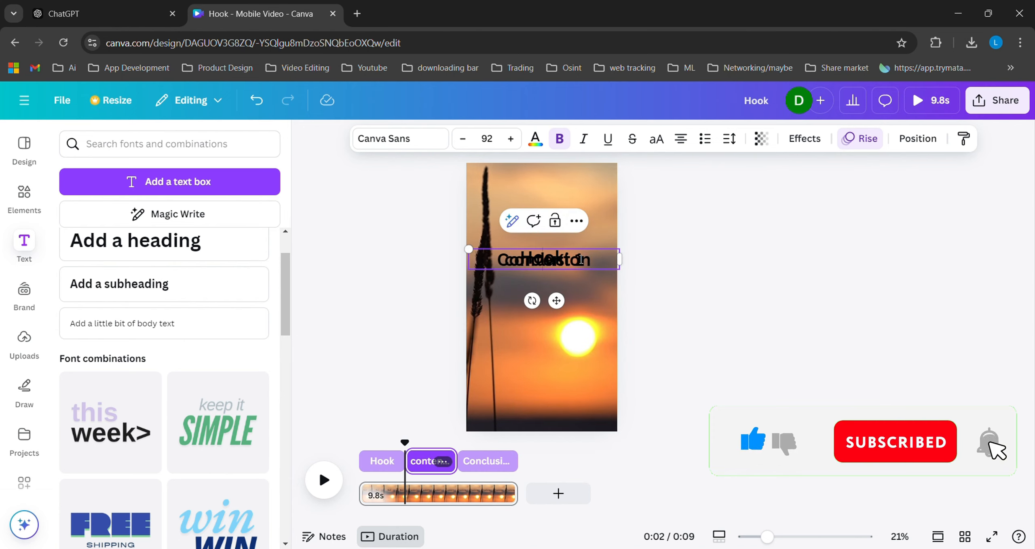
left_click(712, 286)
left_click_drag(580, 260, 579, 280)
left_click(567, 260)
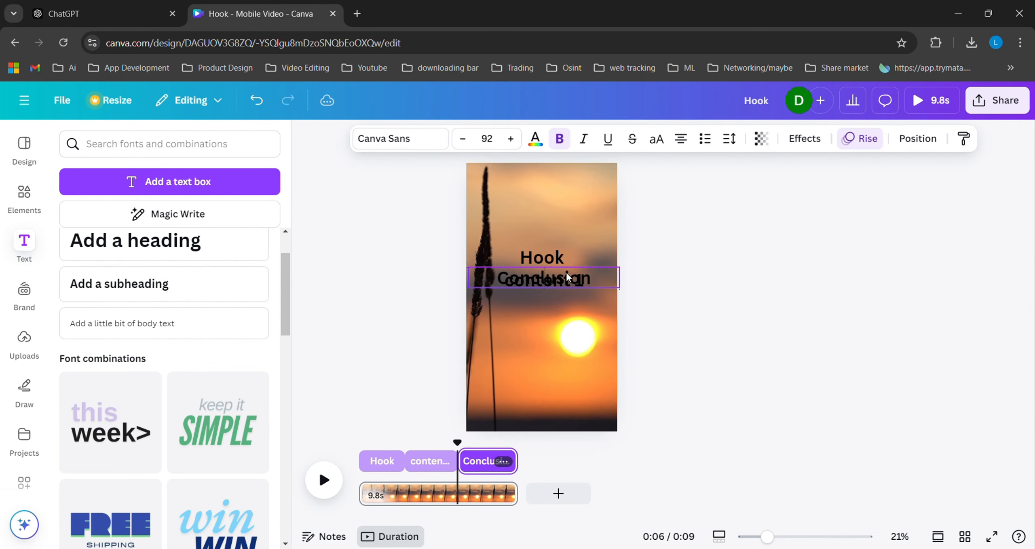
Step: Replace the "Hook" text with the copied shower question and delete its opening quotation mark
left_click(565, 260)
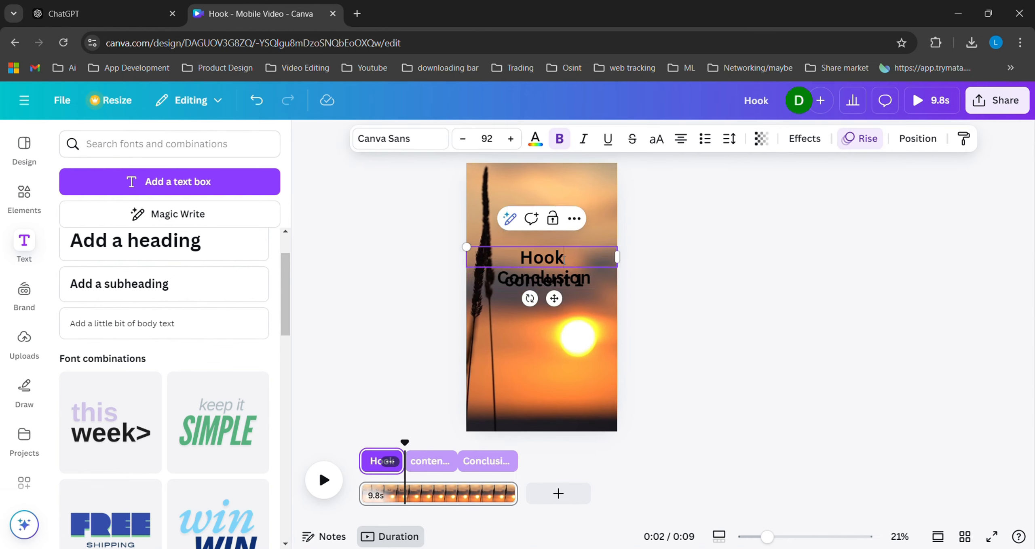
key("ctrl+v")
key("ctrl+a")
key("BackSpace")
key("ctrl+v")
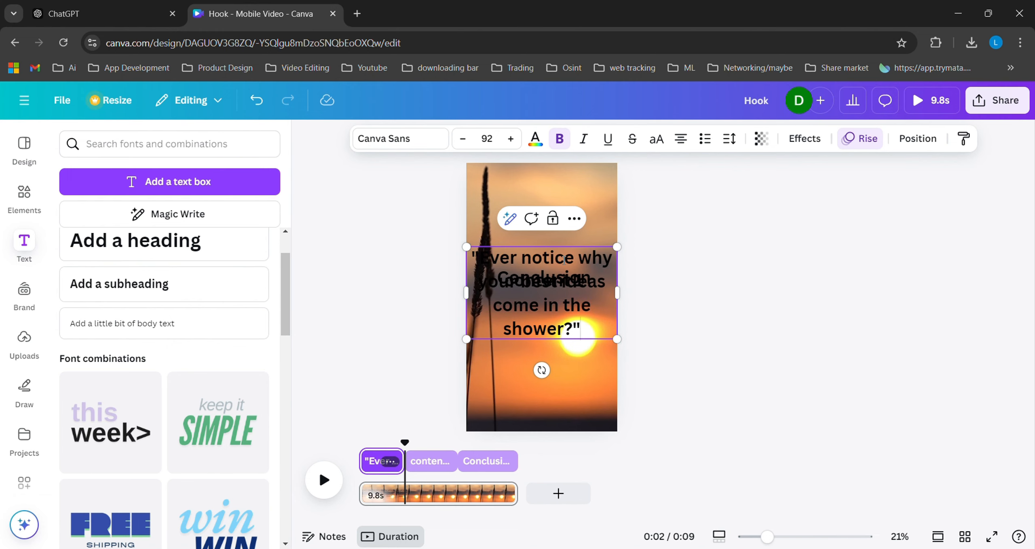
left_click(479, 257)
key("BackSpace")
Step: Style the whole shower question as white text on a rounded black background
key("ctrl+a")
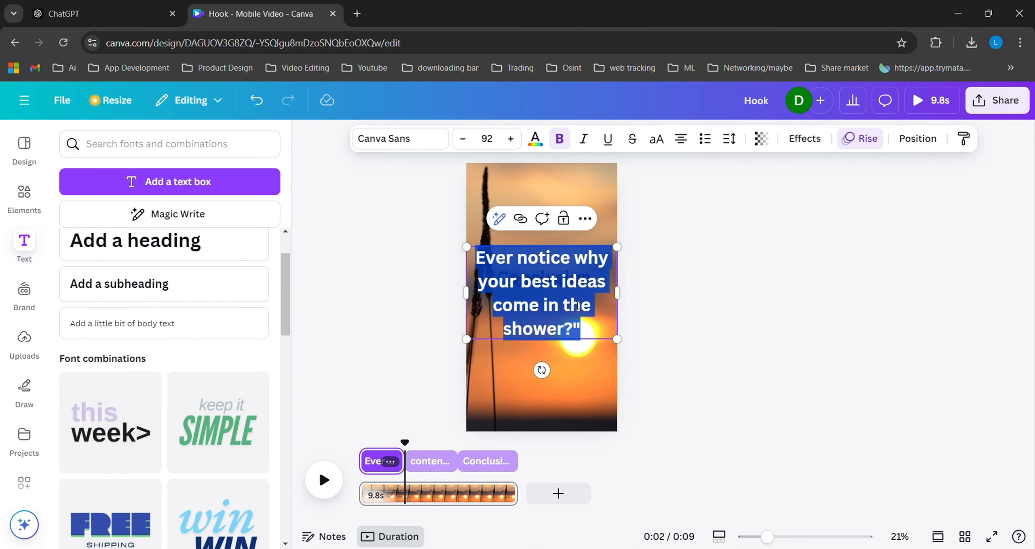
right_click(577, 306)
left_click(553, 290)
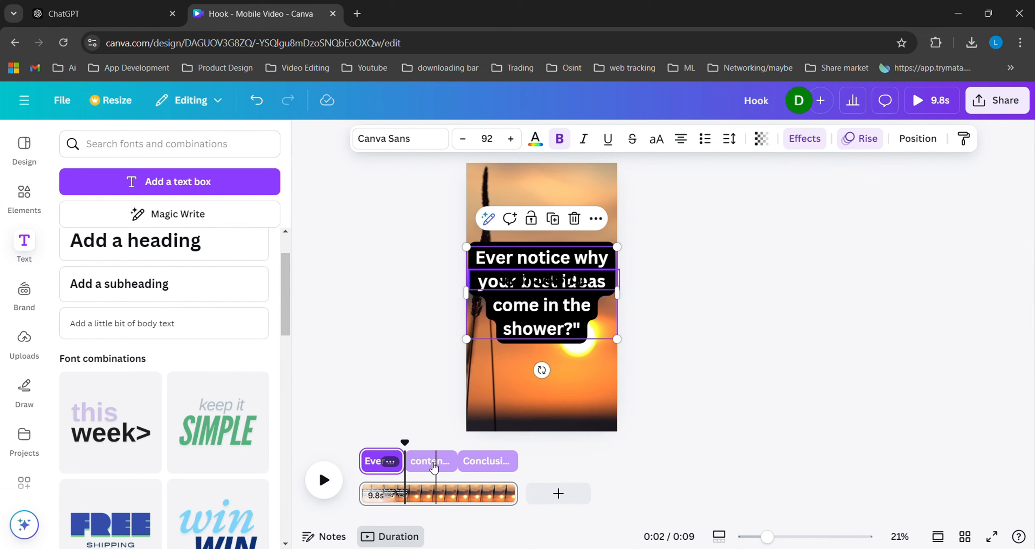
Step: Select the "content 1" text for replacement, and copy the first fact's main statement about relaxing environments from the ChatGPT table
left_click(434, 465)
left_click_drag(560, 277, 562, 276)
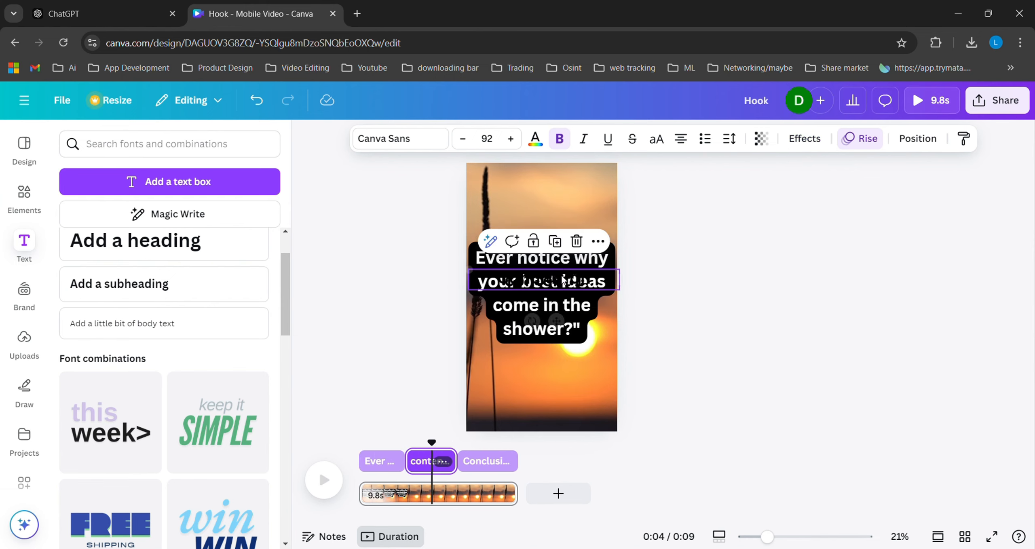
double_click(558, 279)
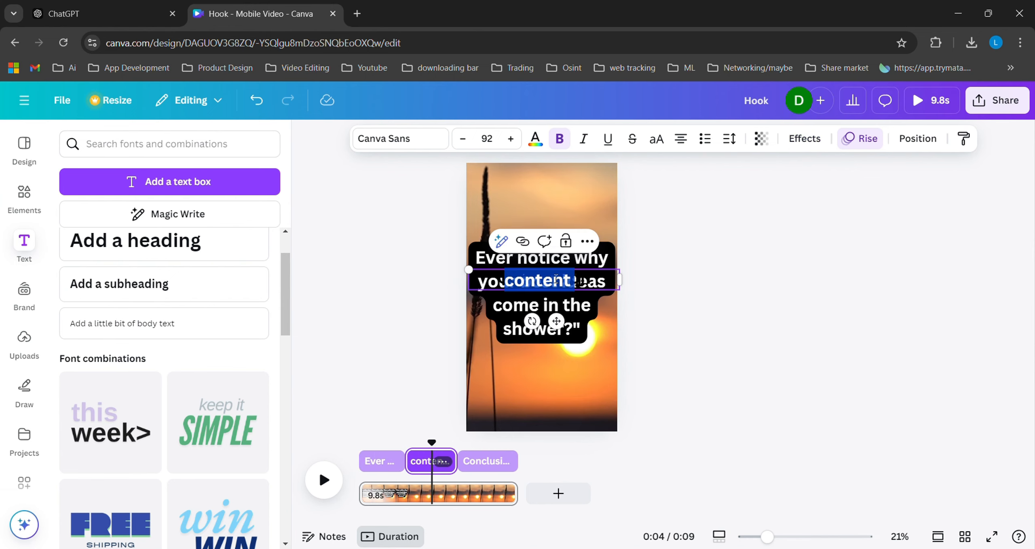
left_click(133, 13)
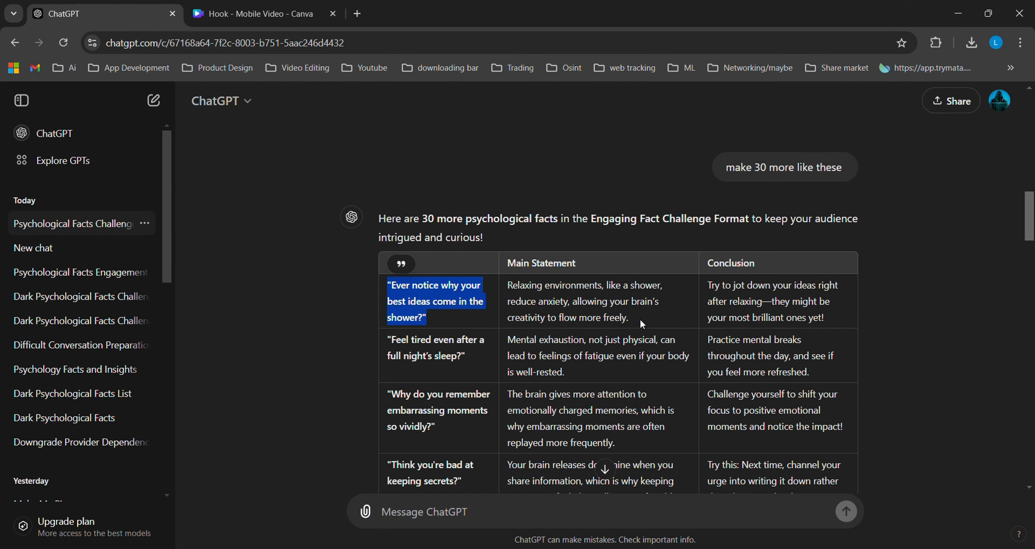
left_click_drag(642, 323, 501, 285)
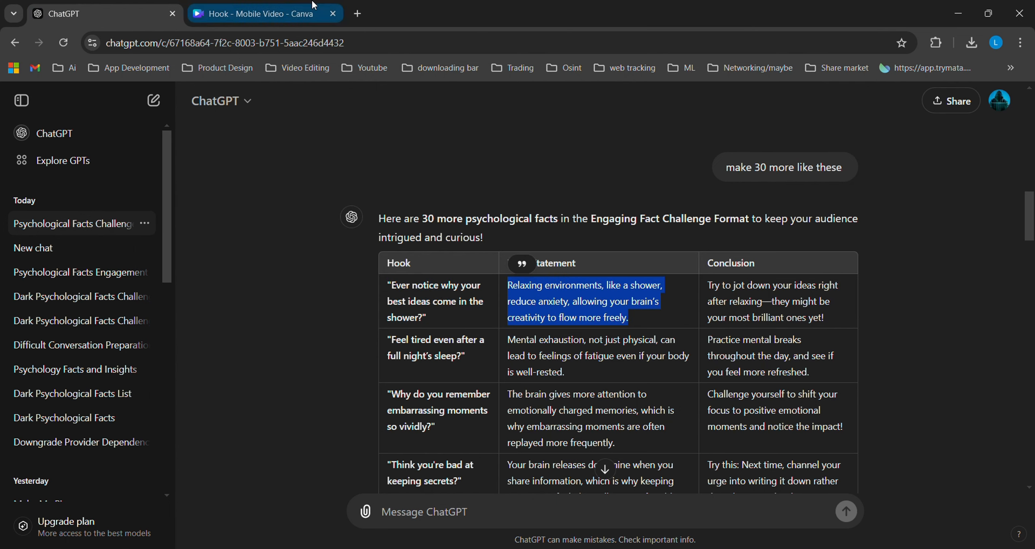
Step: Switch back to Canva and paste the copied main statement over the word "content" in the "content 1" text
left_click(259, 13)
key("ctrl+z")
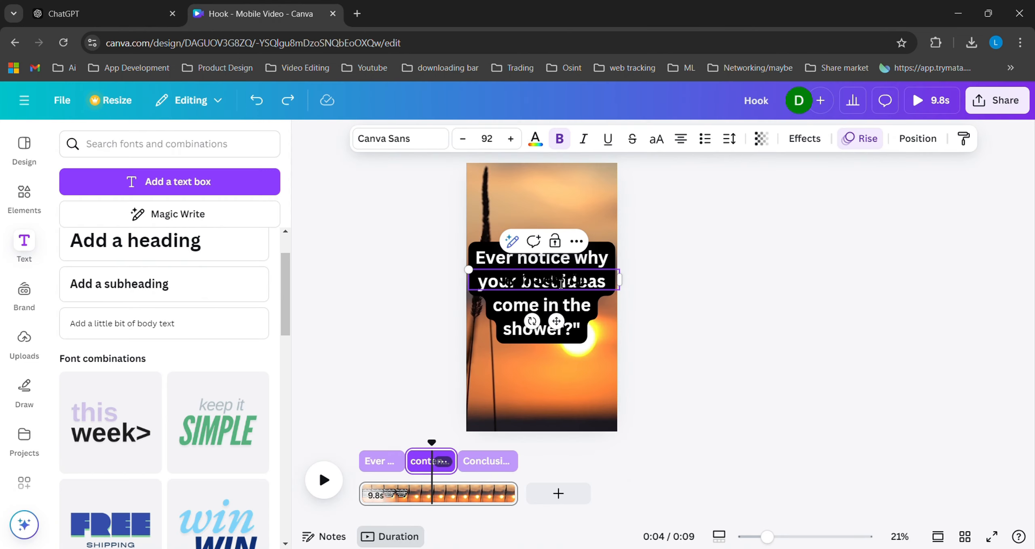
key("ctrl+a")
key("ctrl+v")
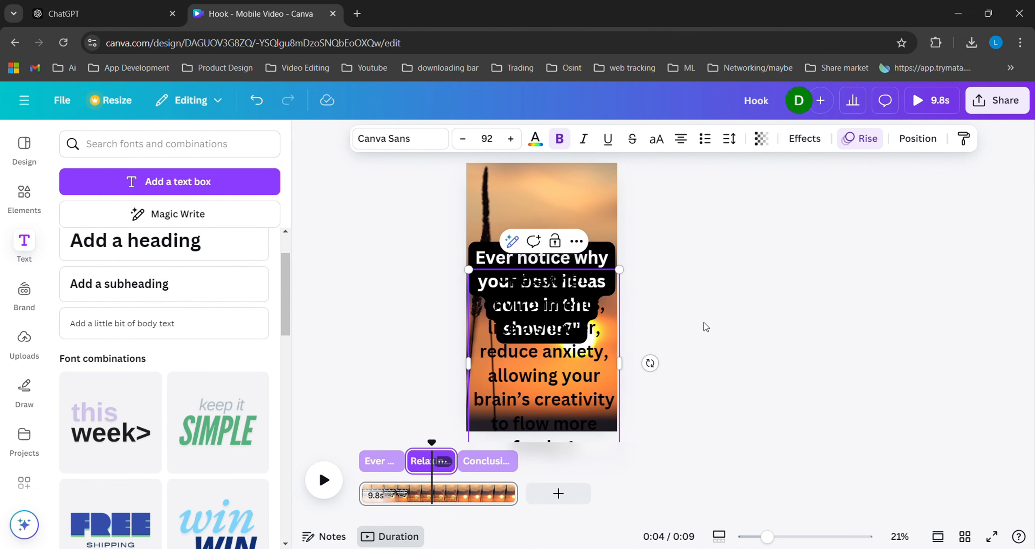
Step: Fit the relaxing-environments statement to the page width at font size 74.1 and center it on the page
left_click_drag(571, 337, 569, 266)
left_click(744, 276)
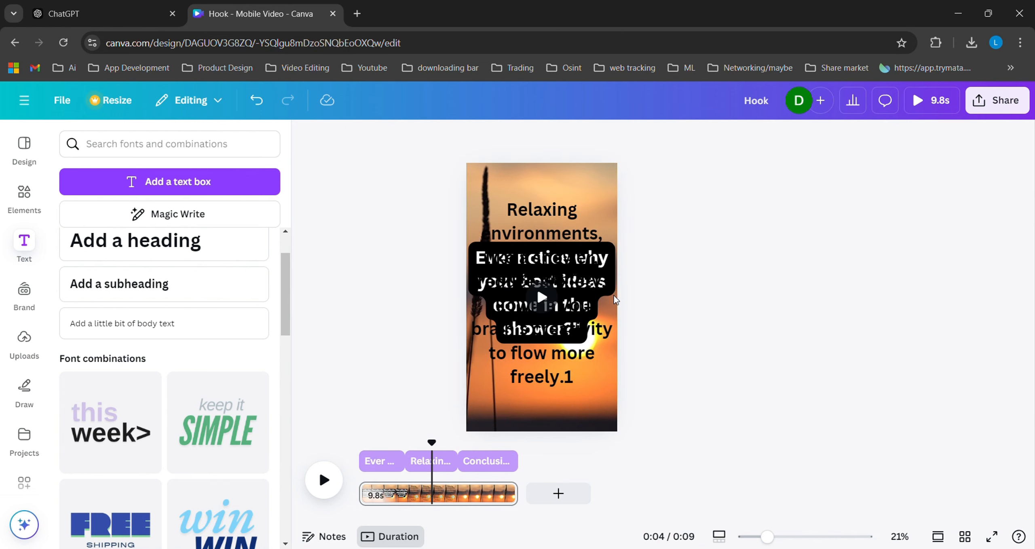
left_click(615, 297)
mouse_move(619, 298)
left_mouse_down()
mouse_move(665, 309)
mouse_move(651, 336)
mouse_move(624, 312)
left_mouse_up()
left_click_drag(600, 228, 599, 264)
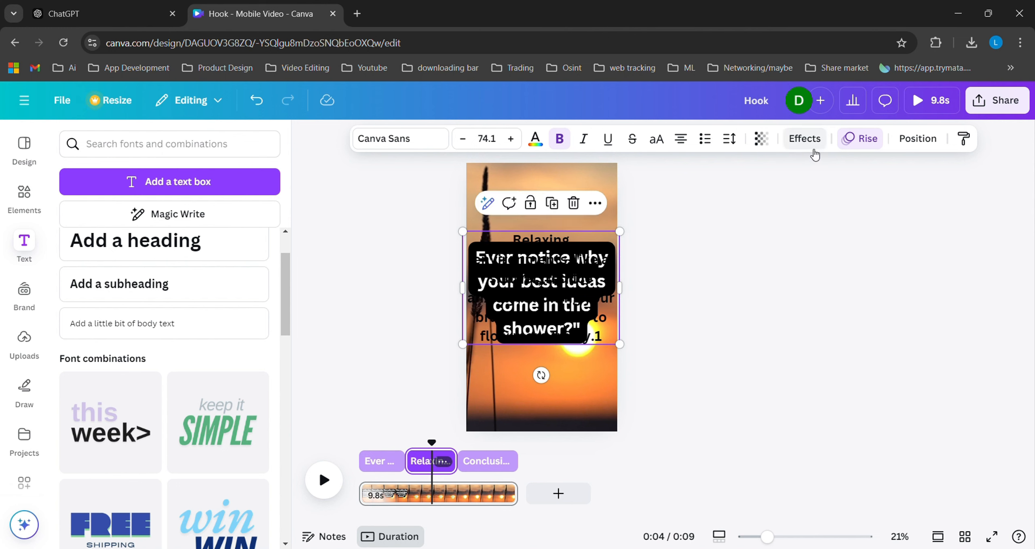
Step: Apply the Background effect to the relaxing-environments statement and make its text white
left_click(807, 140)
scroll(56, 388, "down", 3)
left_click(103, 389)
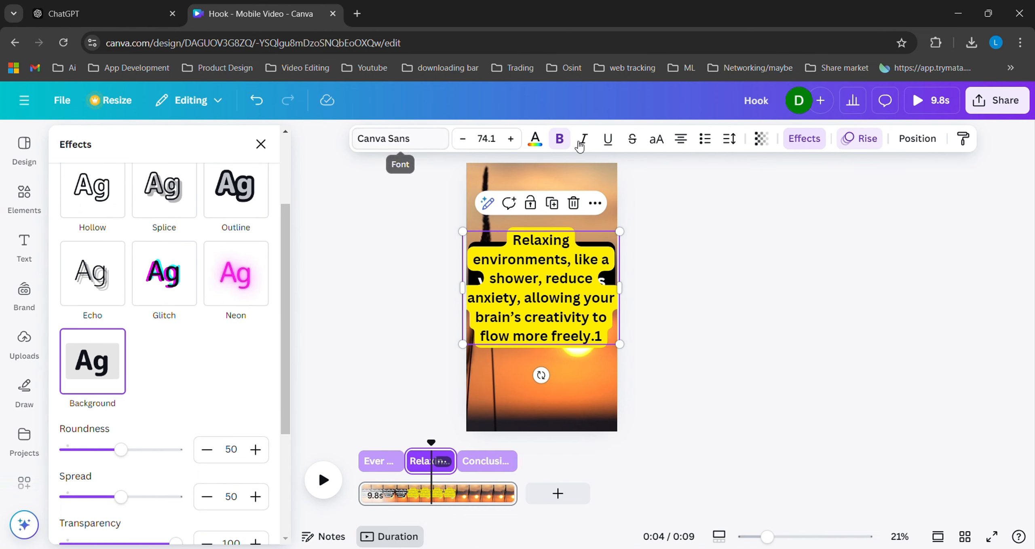
left_click(536, 139)
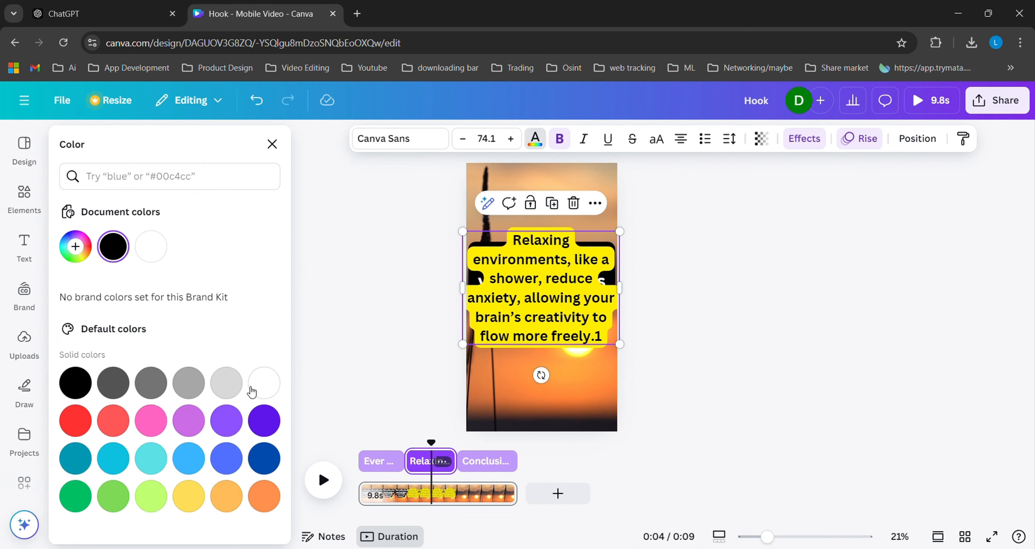
left_click(264, 383)
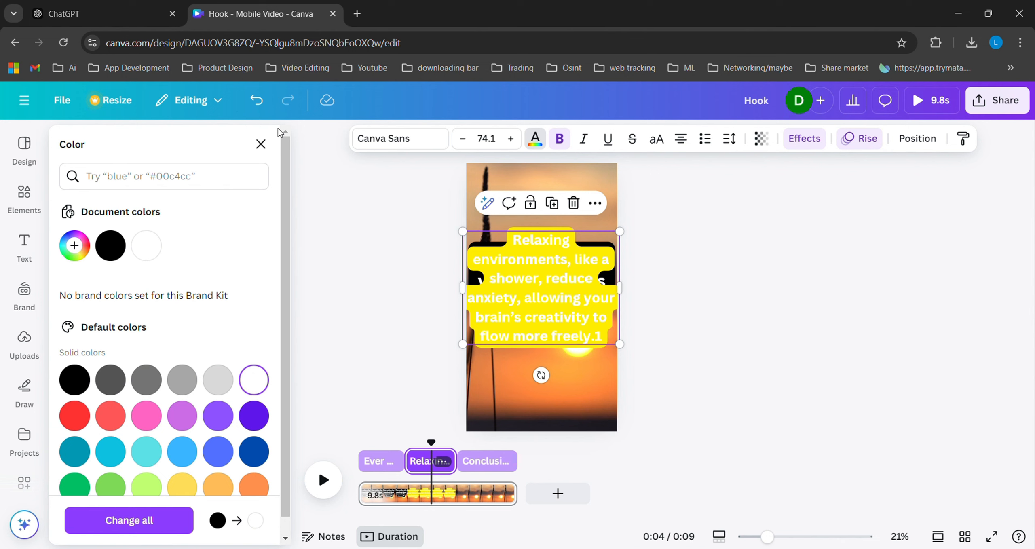
left_click(261, 145)
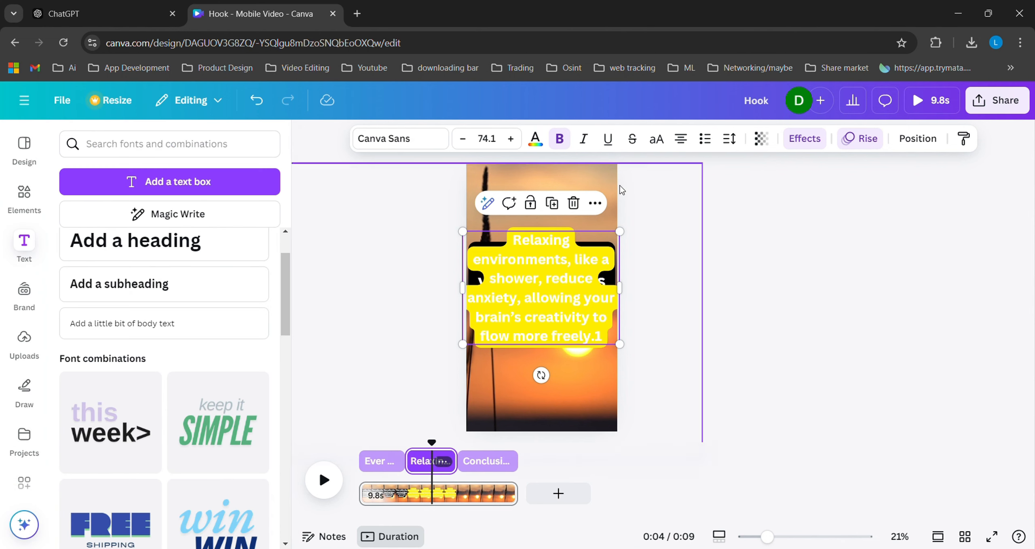
Step: Set the background effect color of the relaxing-environments statement to black
left_click(805, 139)
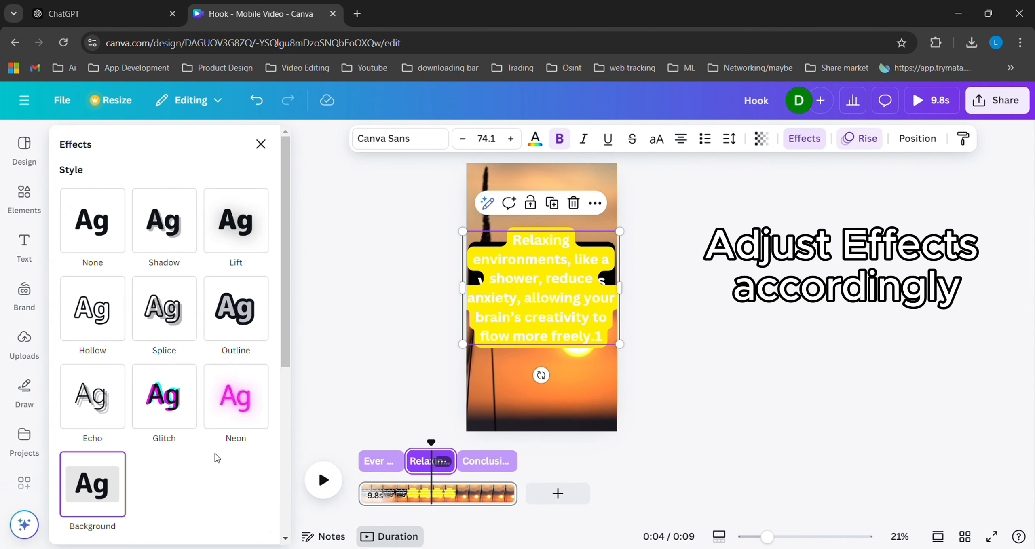
scroll(92, 453, "down", 2)
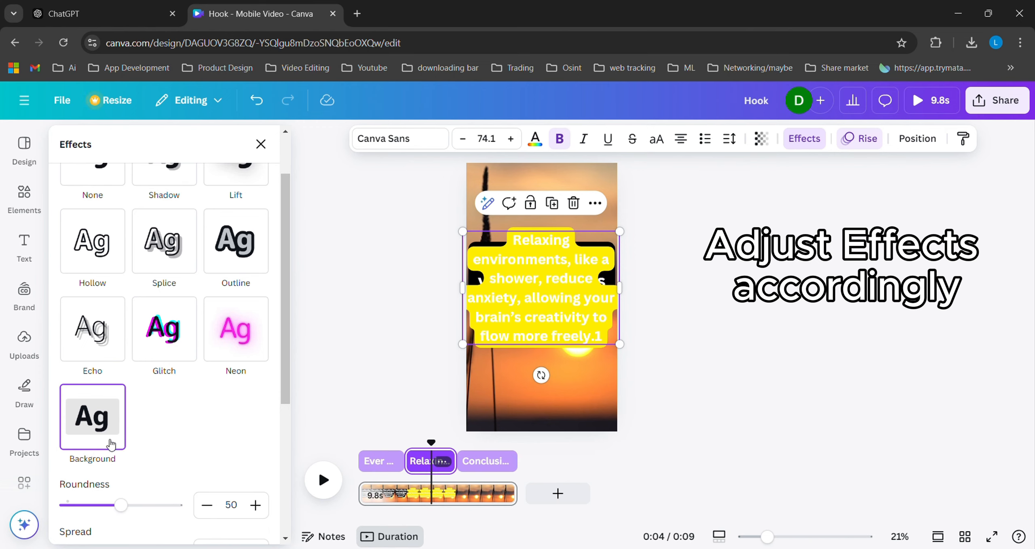
scroll(115, 425, "down", 2)
scroll(218, 414, "down", 4)
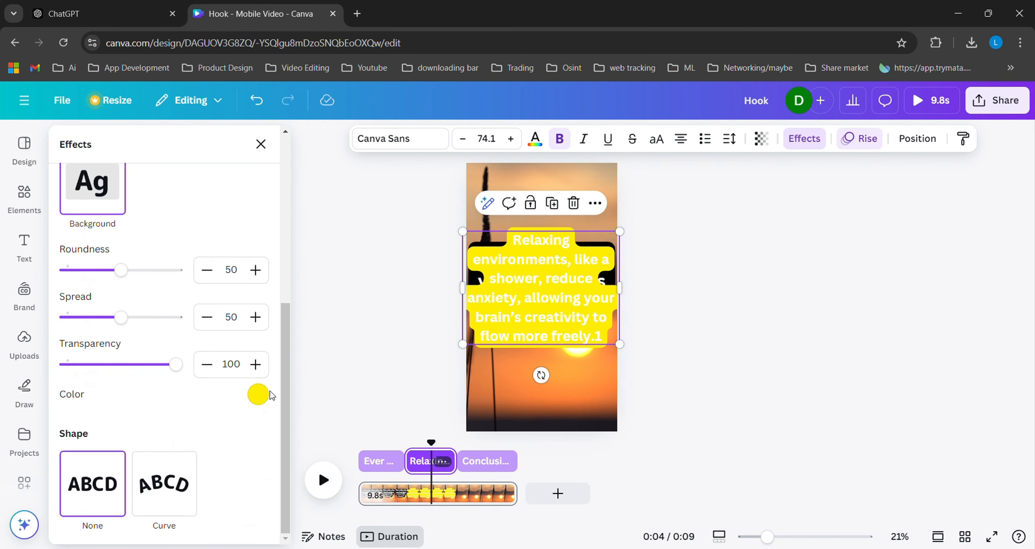
left_click(259, 395)
left_click(69, 365)
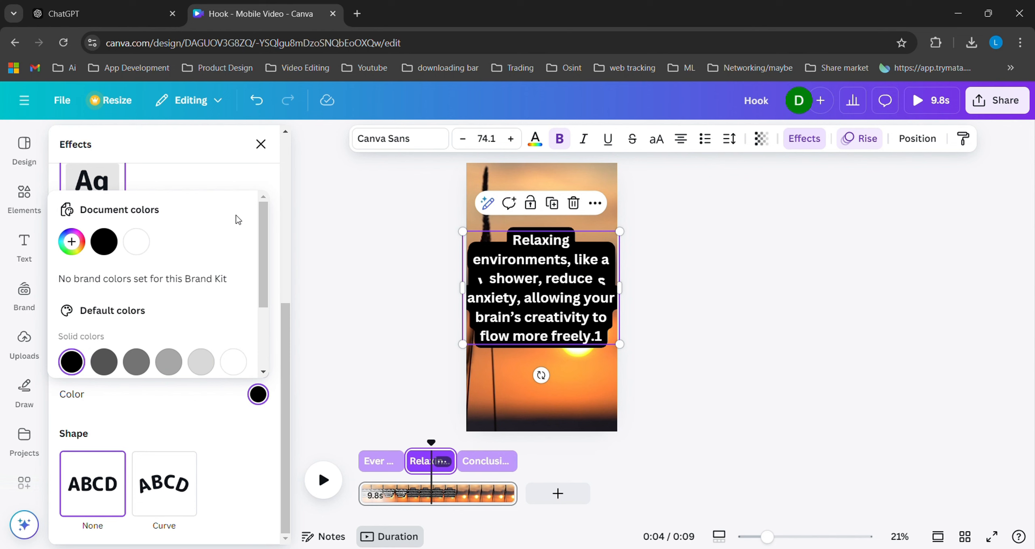
left_click(261, 144)
Step: Delete the word "reduce" from the relaxing-environments statement
left_click(478, 460)
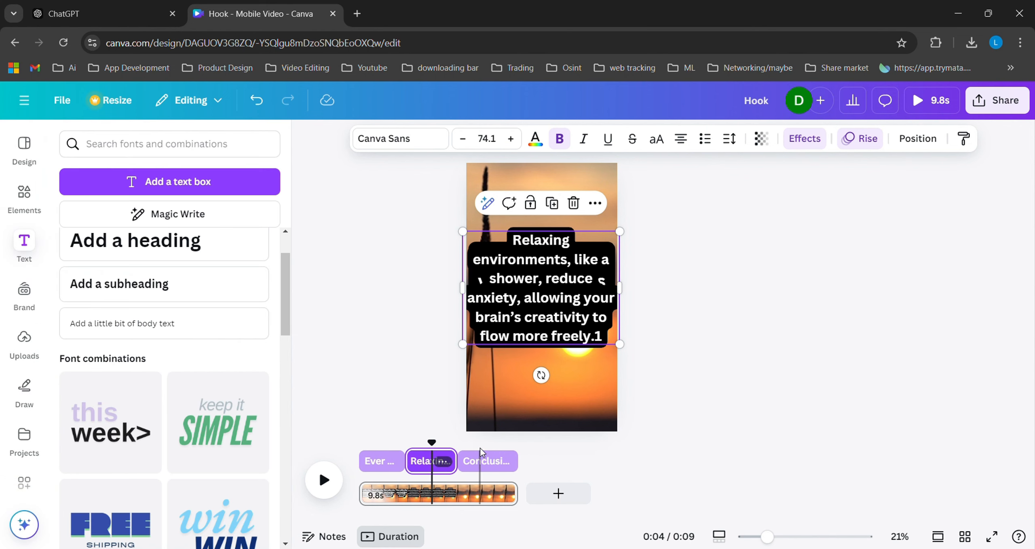
left_click(545, 291)
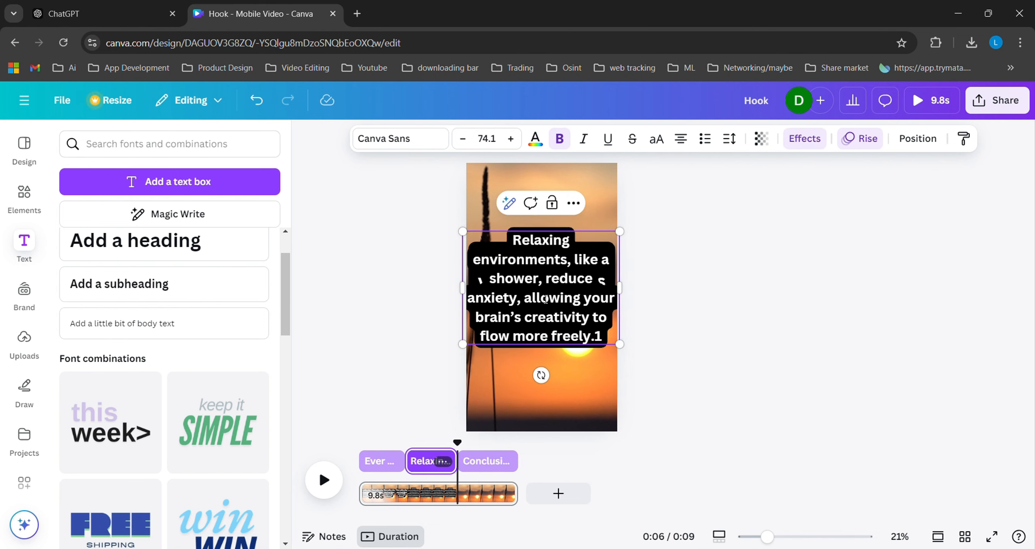
left_click(481, 463)
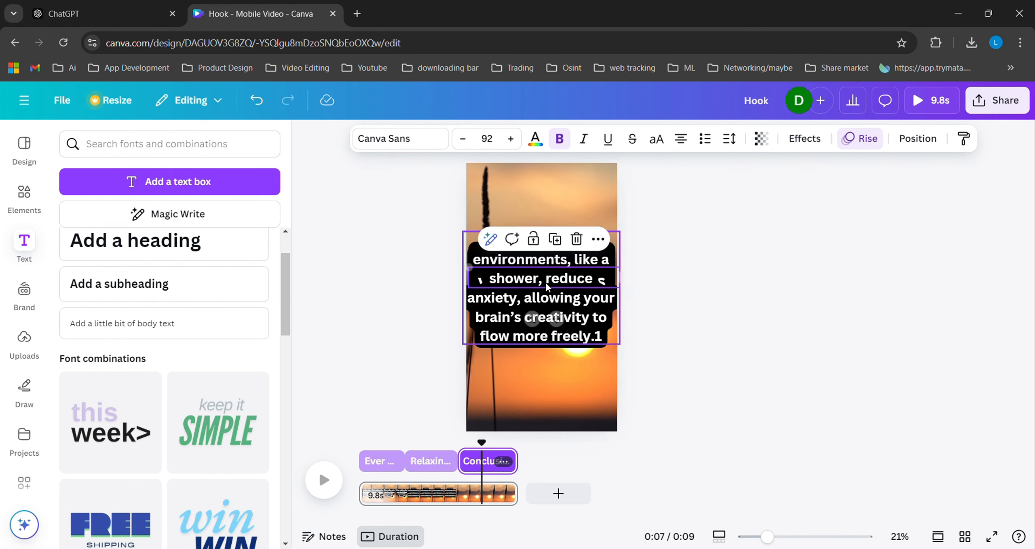
left_click(546, 286)
double_click(546, 283)
key("BackSpace")
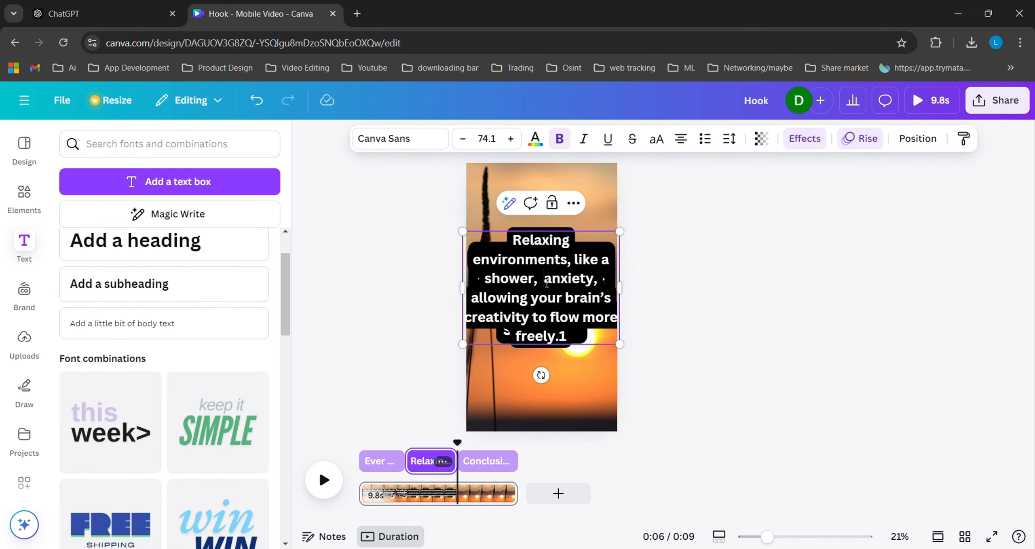
Step: Select the "Conclusion" text on the timeline and move it down the page, below the relaxing-environments statement
left_click(497, 461)
left_click(503, 462)
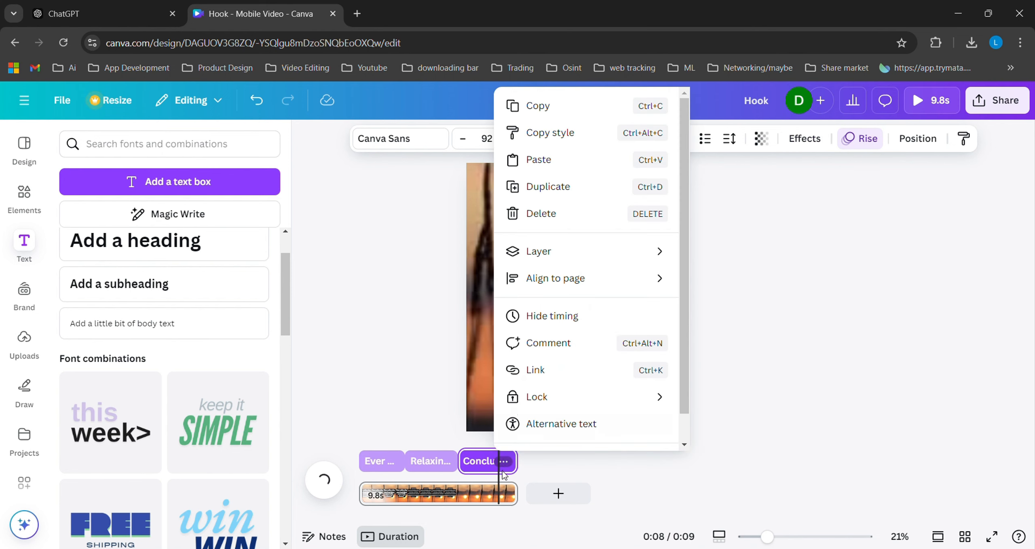
left_click(494, 466)
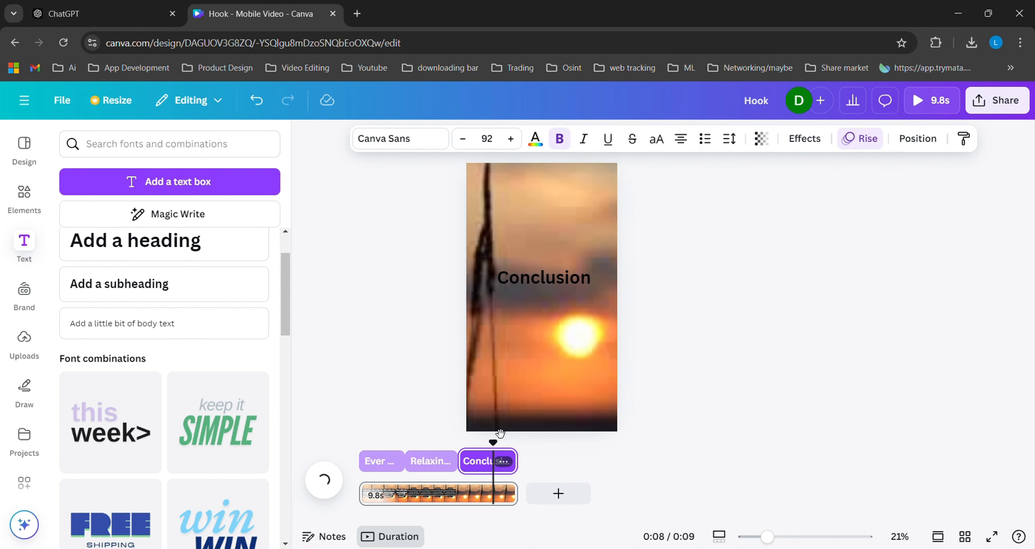
left_click(544, 283)
left_click_drag(545, 291, 547, 370)
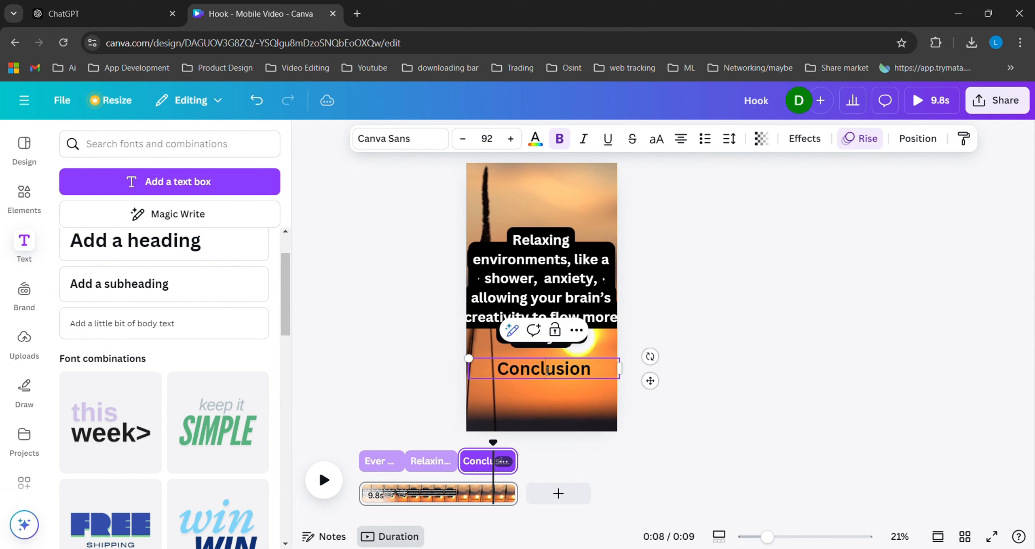
Step: Copy the first fact's conclusion about jotting down ideas from ChatGPT and replace the "Conclusion" text in Canva with it
double_click(548, 371)
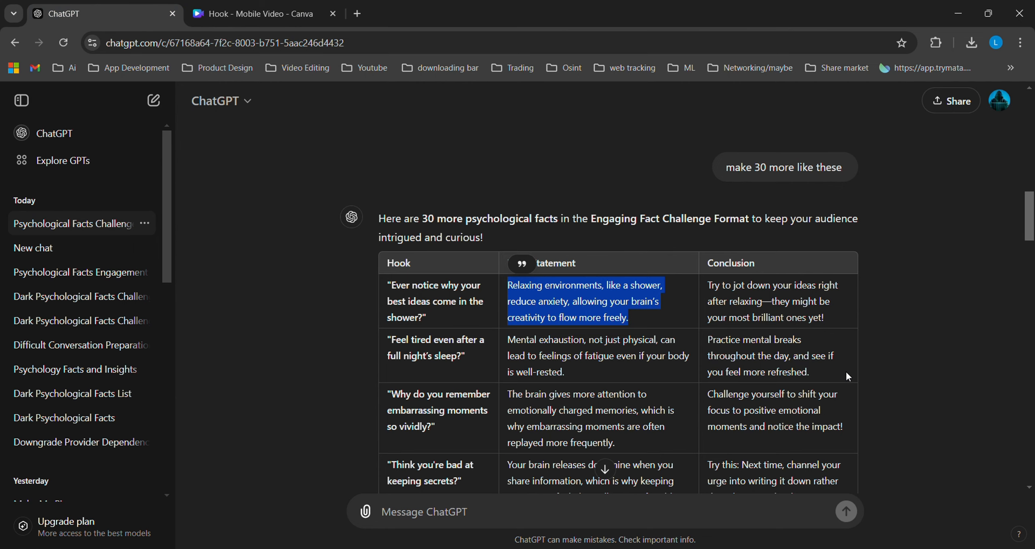
left_click_drag(838, 323, 709, 288)
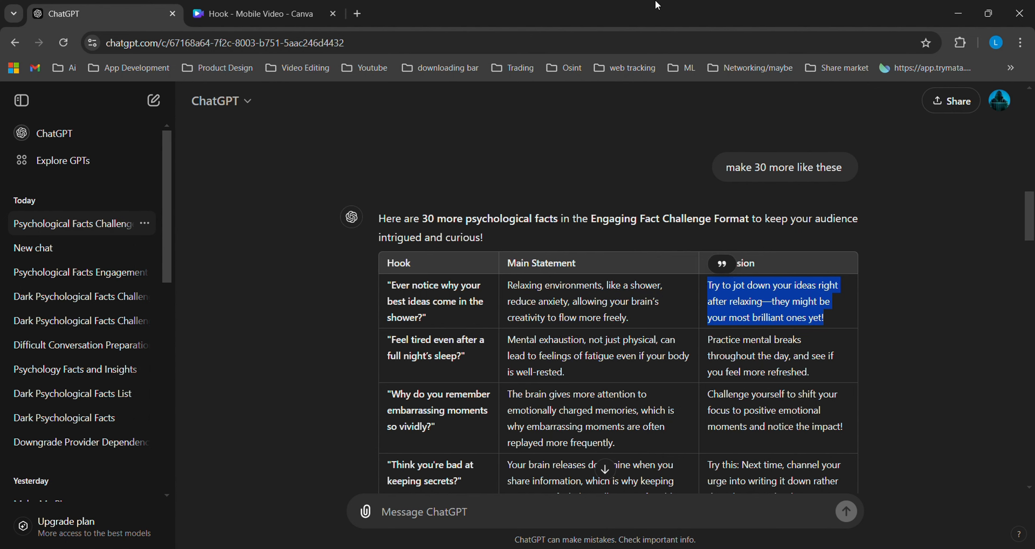
left_click(258, 13)
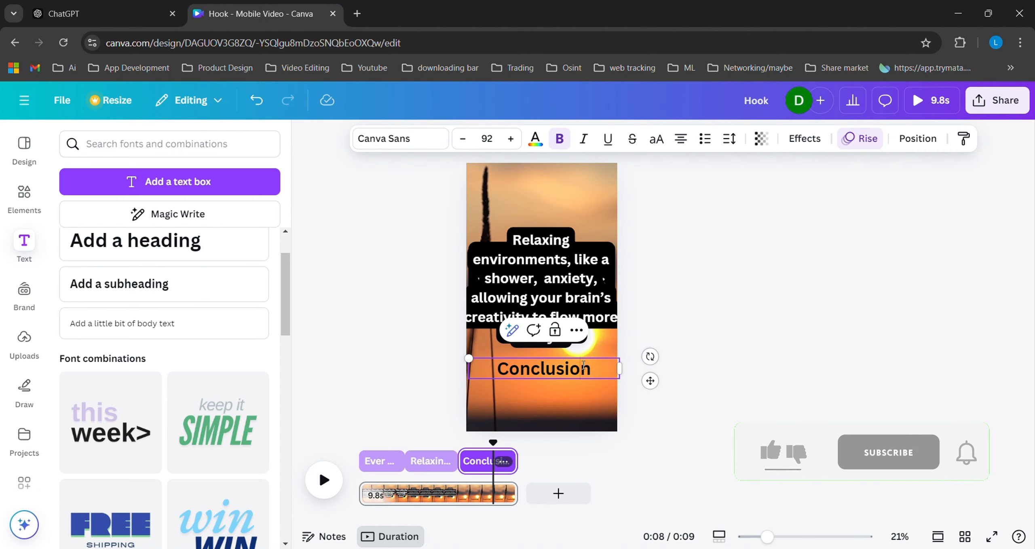
double_click(558, 379)
key("ctrl+v")
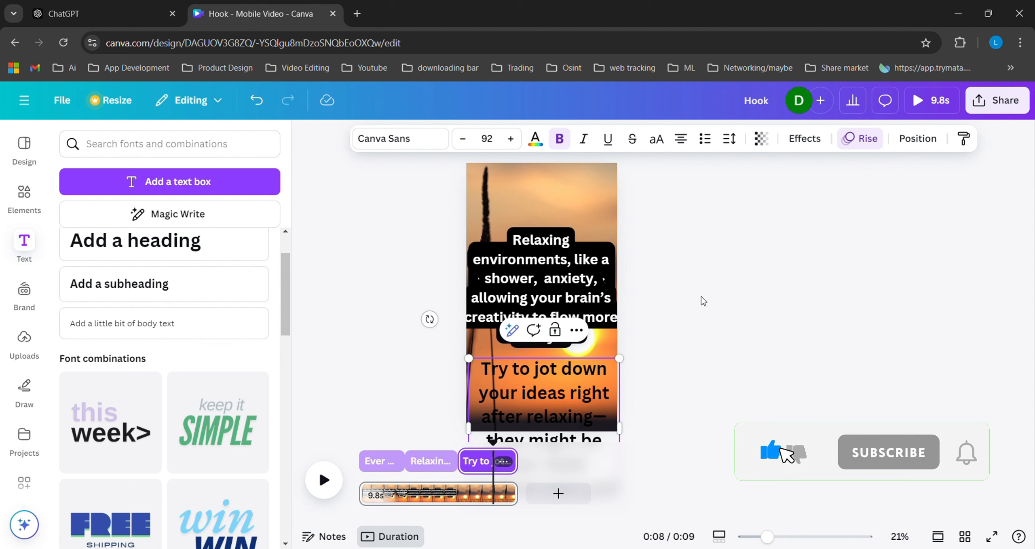
Step: Style the whole conclusion as white text with the black Background effect
key("ctrl+a")
left_click(535, 138)
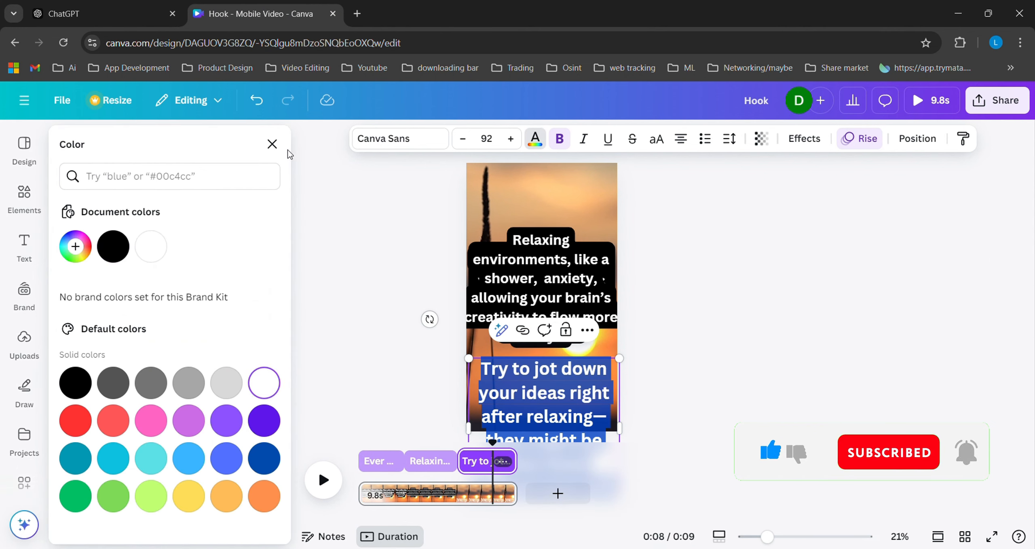
left_click(805, 139)
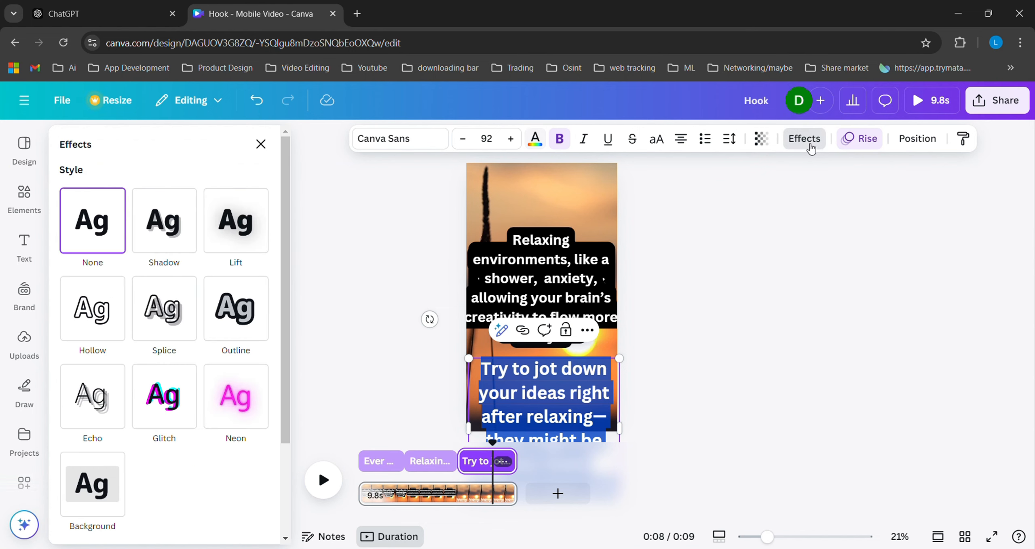
left_click(125, 497)
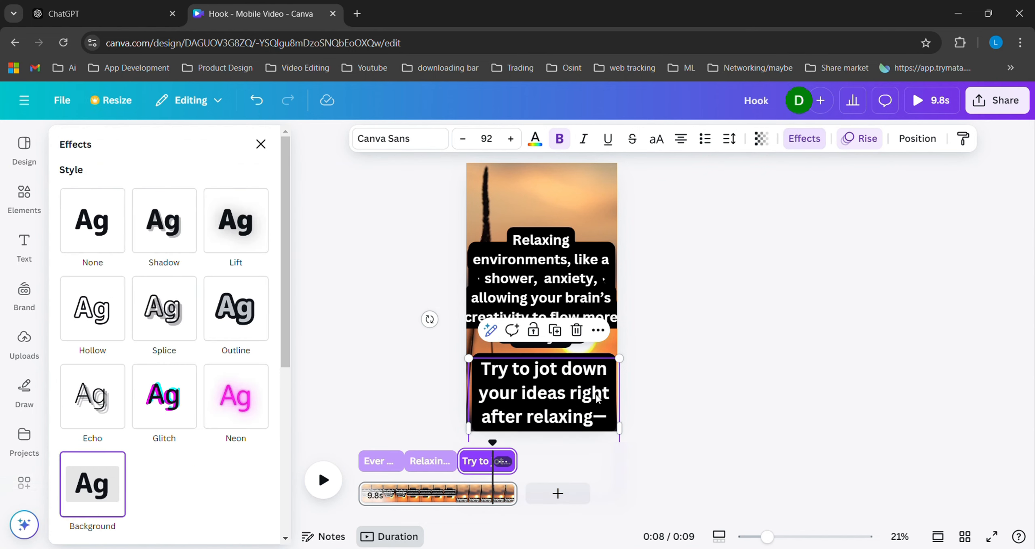
Step: Move the conclusion text up to the middle of the page and resize it to font size 86.7 across the page width
left_click_drag(544, 392, 553, 299)
left_click_drag(628, 405, 616, 393)
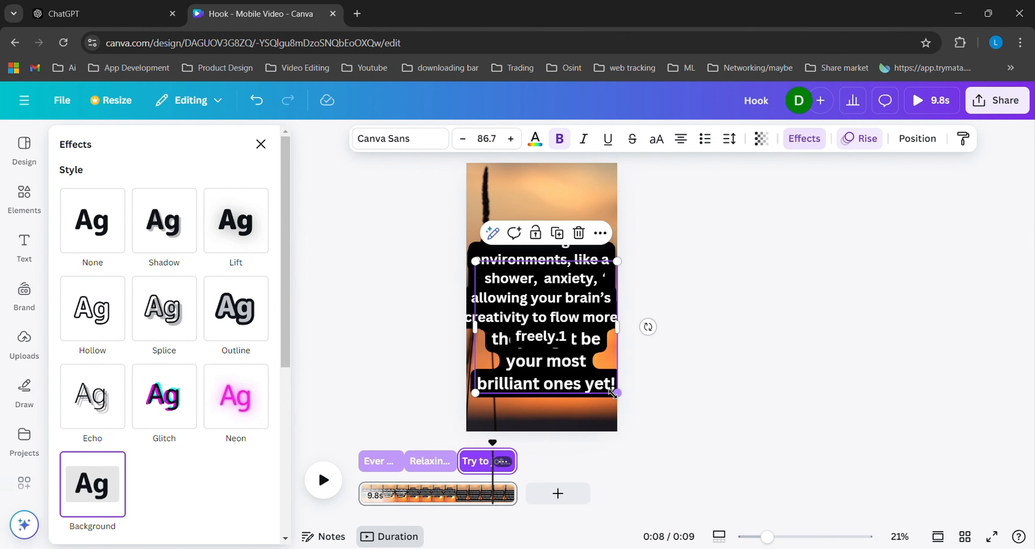
left_click_drag(618, 323, 621, 310)
Step: Preview the video from the start to check the hook and content texts
left_click_drag(493, 443, 338, 436)
key("space")
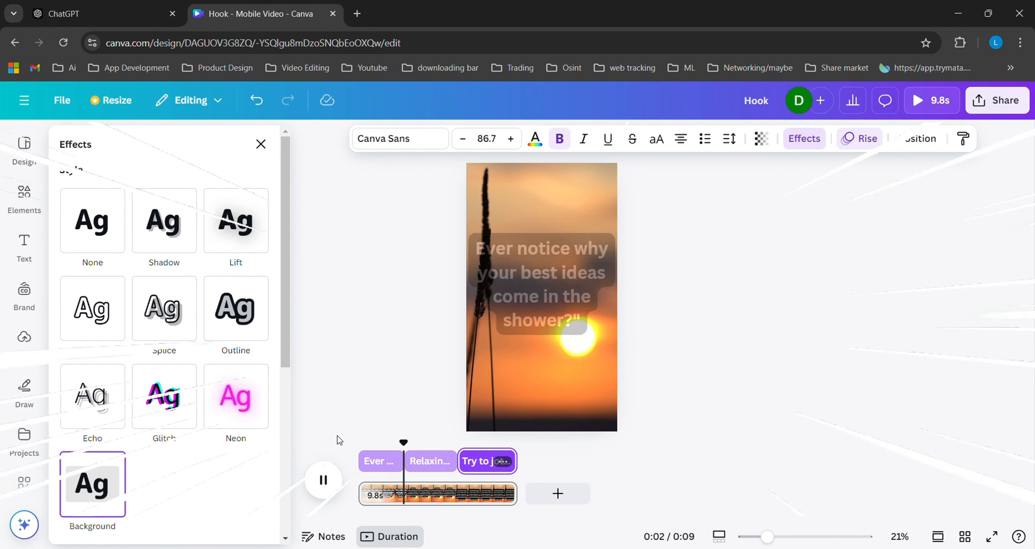
key("space")
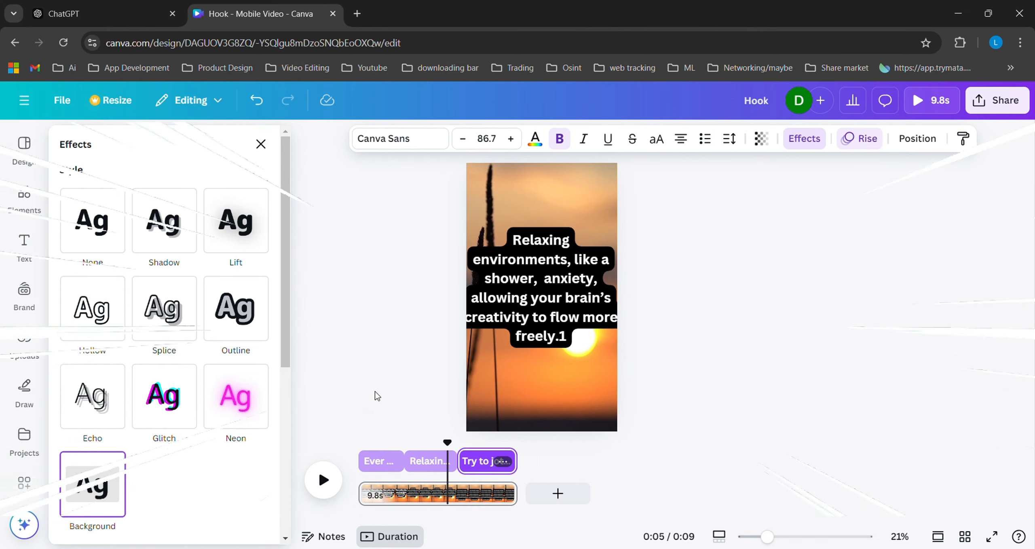
Step: Shrink the relaxing-environments statement to font size 70.7 so it fits within the page, and select all its text
left_click(578, 300)
left_click_drag(620, 288, 618, 289)
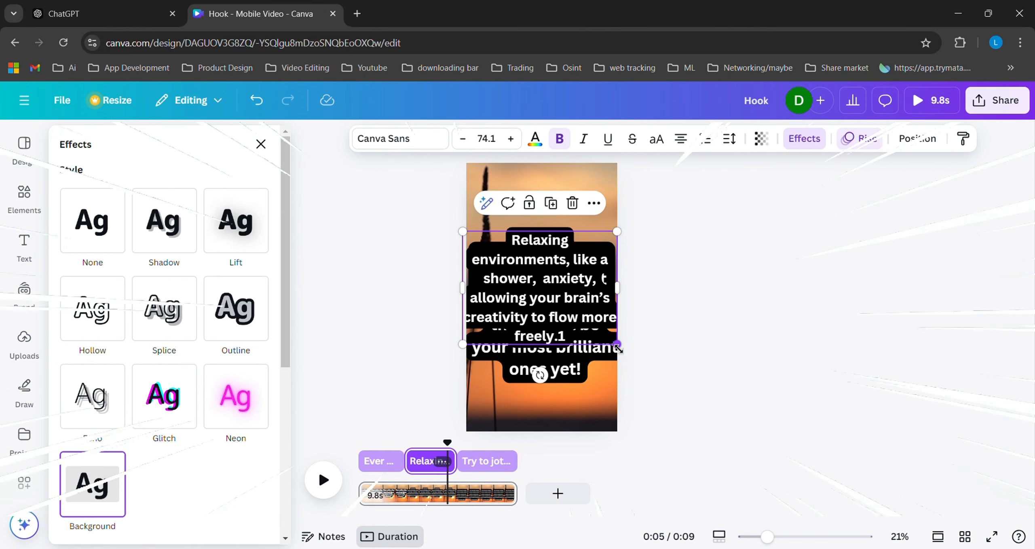
left_click_drag(620, 344, 596, 331)
double_click(597, 331)
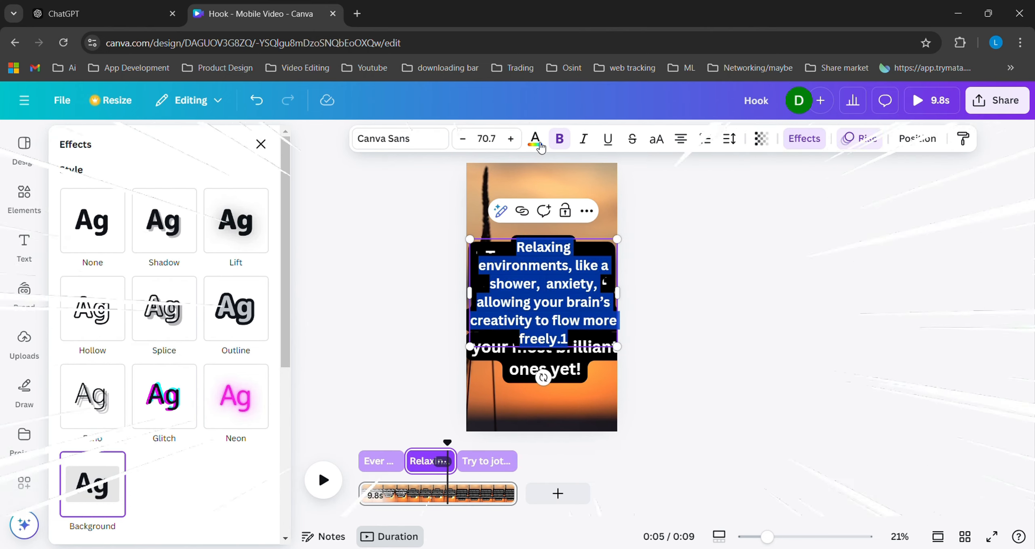
Step: Set the relaxing-environments statement's font size to 71.7 and play the video to check the fit
left_click(466, 141)
left_click(510, 139)
left_click(511, 139)
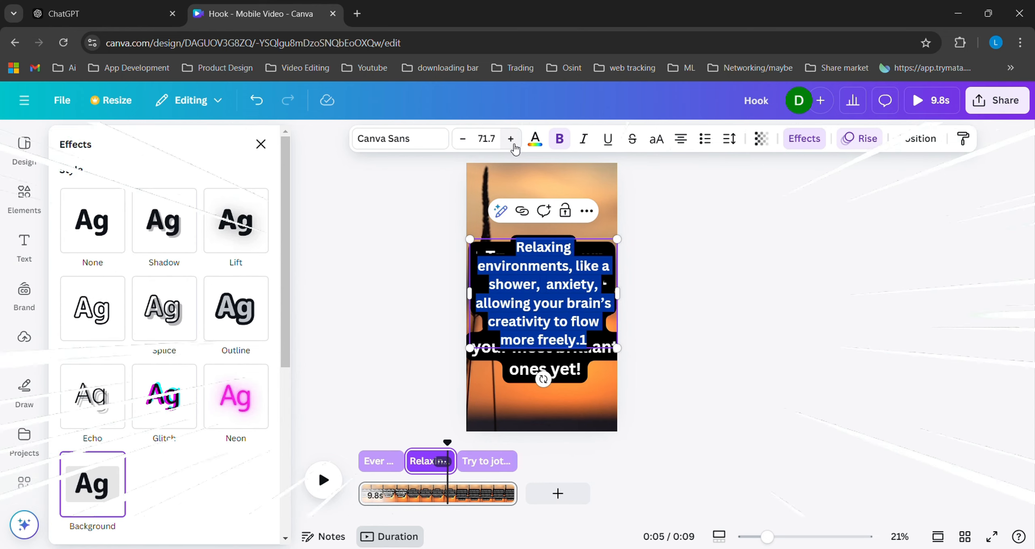
left_click(319, 482)
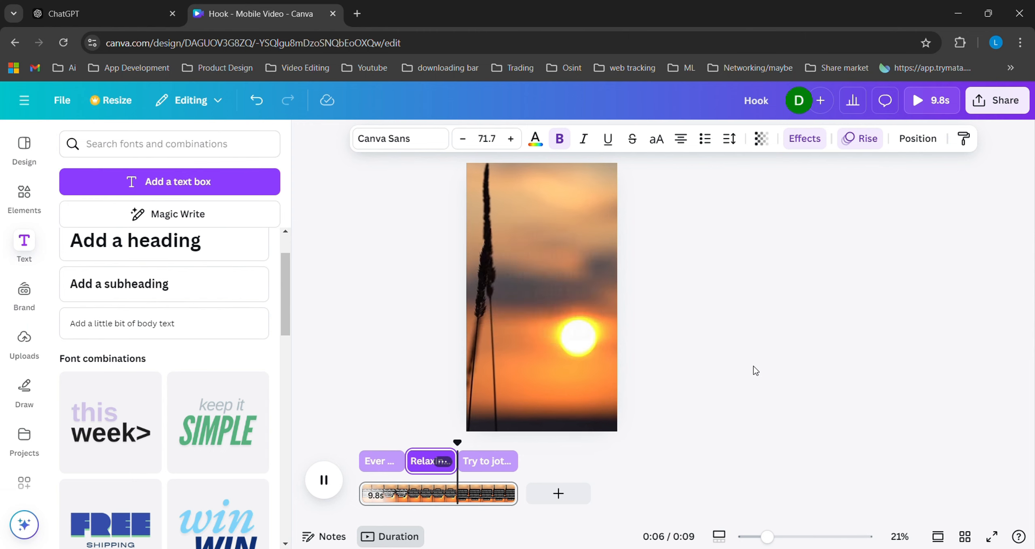
Step: Shrink the whole conclusion text to font size 83.4 so it fits within the page width
left_click(579, 307)
left_click(579, 306)
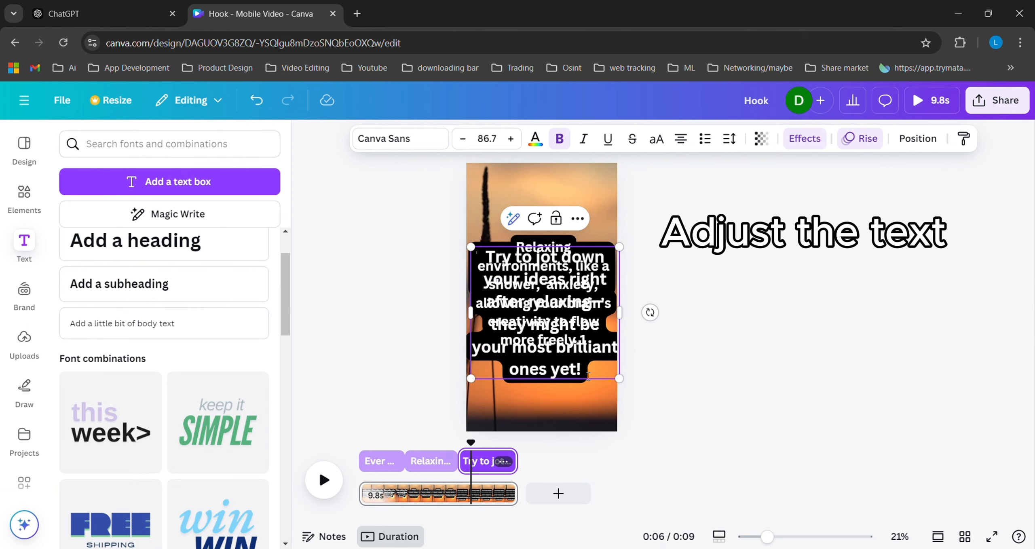
mouse_move(618, 378)
left_mouse_down()
mouse_move(607, 373)
mouse_move(615, 379)
left_mouse_up()
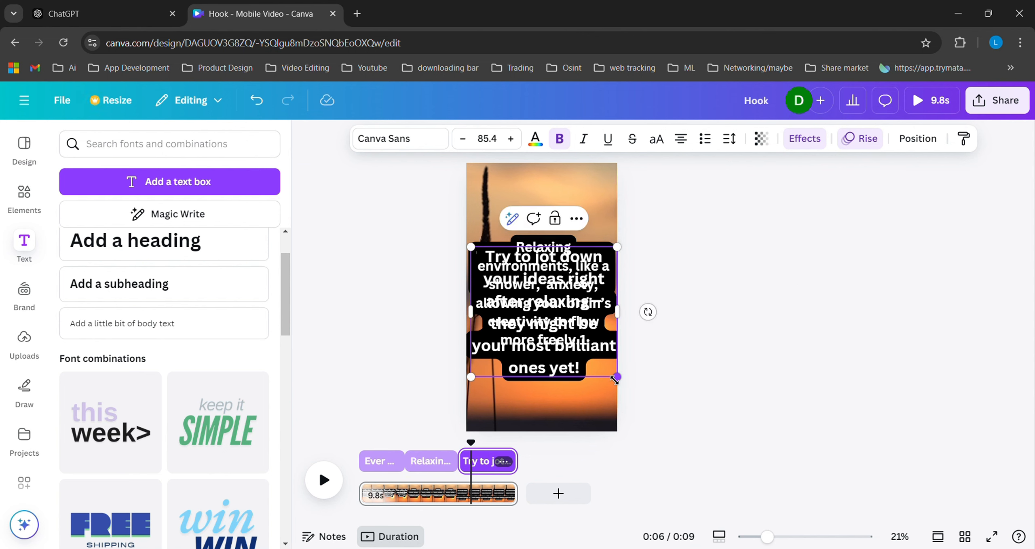
left_click(602, 378)
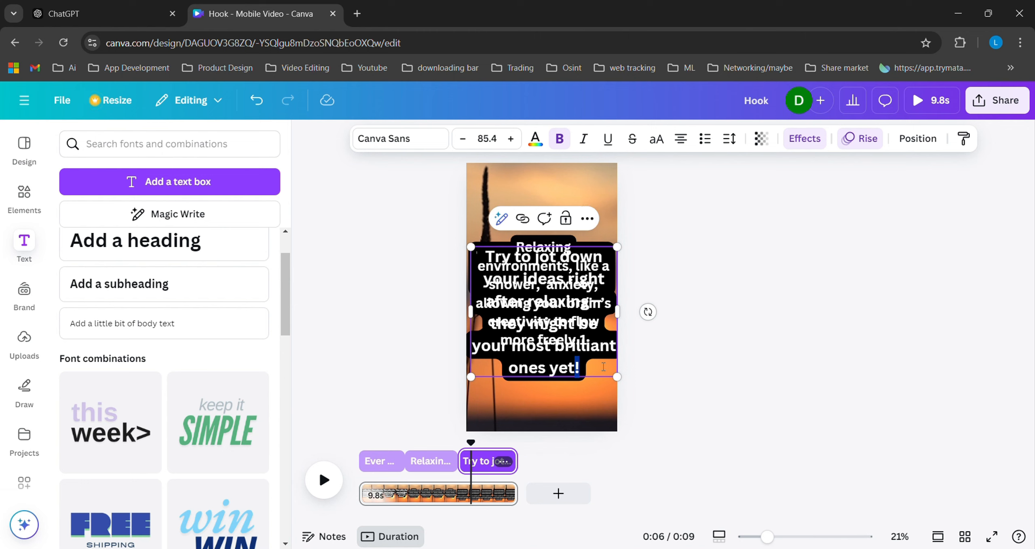
key("ctrl+a")
left_click(466, 146)
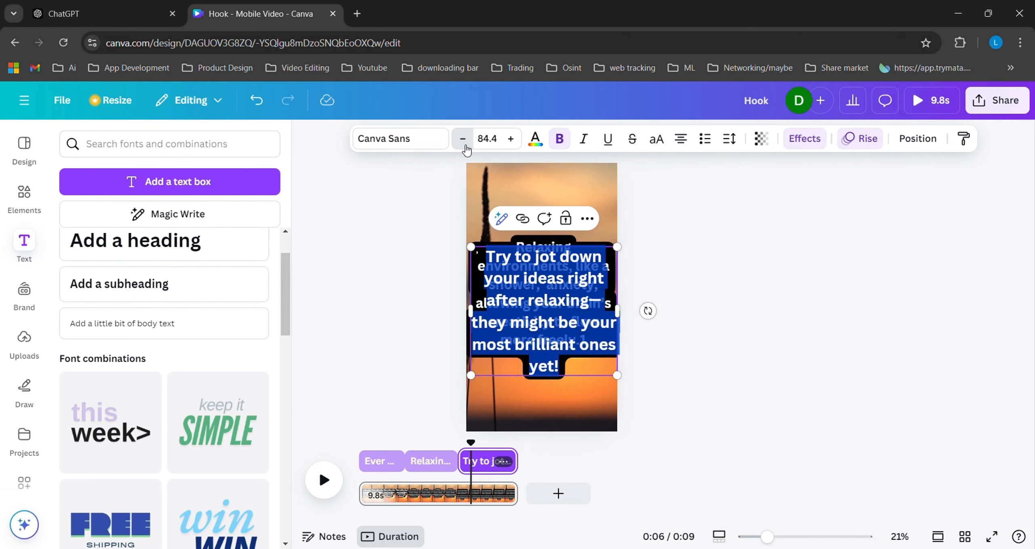
left_click(466, 147)
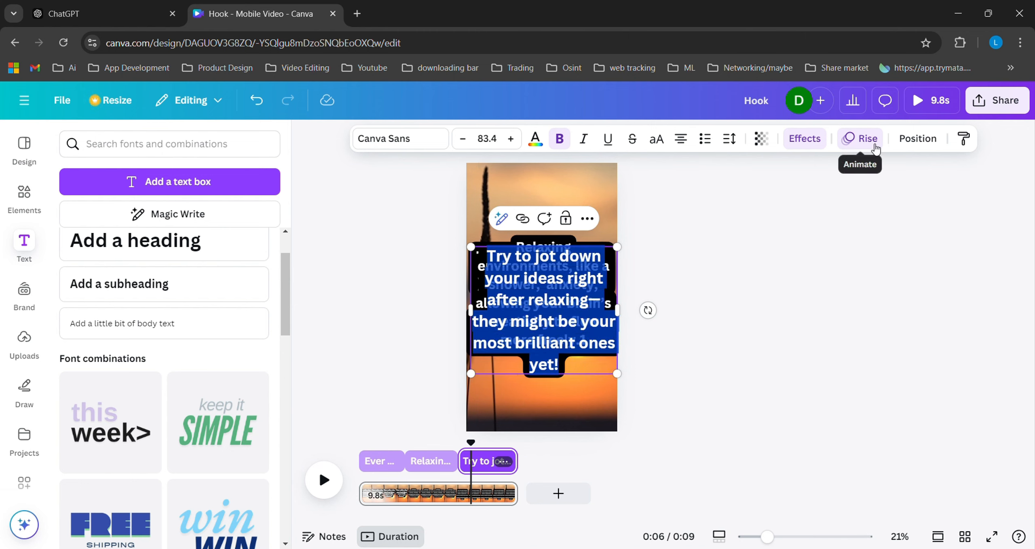
left_click(804, 388)
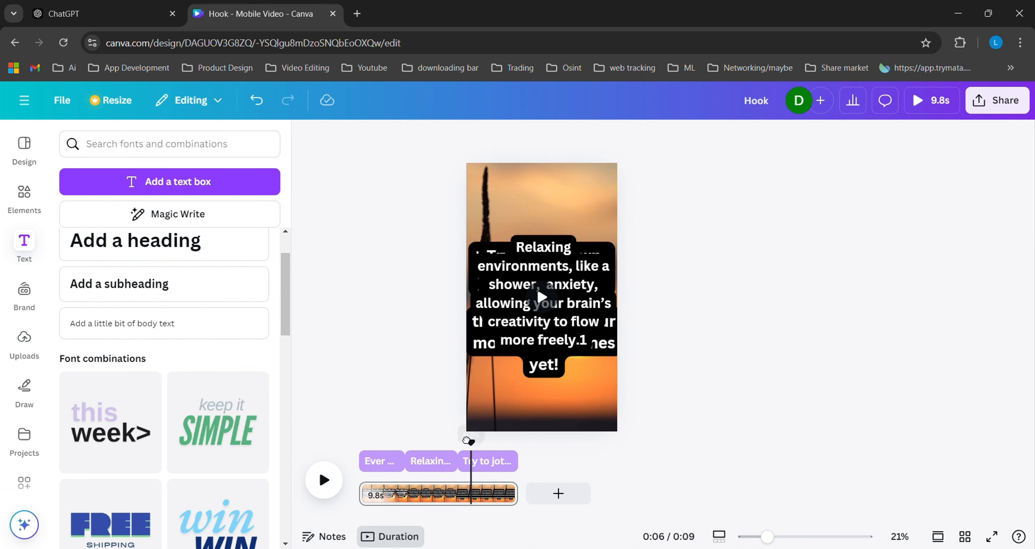
Step: Preview the video from about the four-second mark to check the change from the main statement to the conclusion
left_click_drag(471, 442, 431, 445)
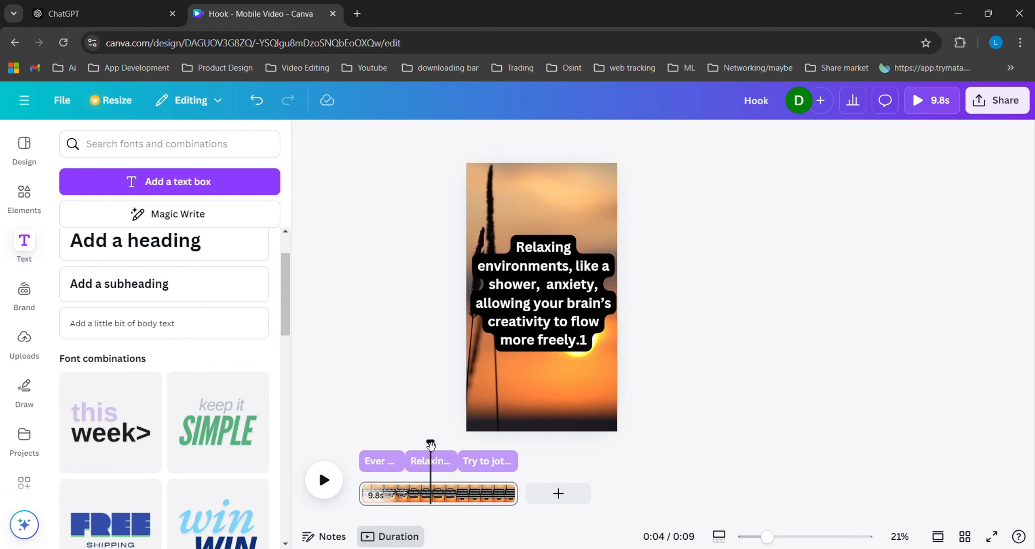
key("space")
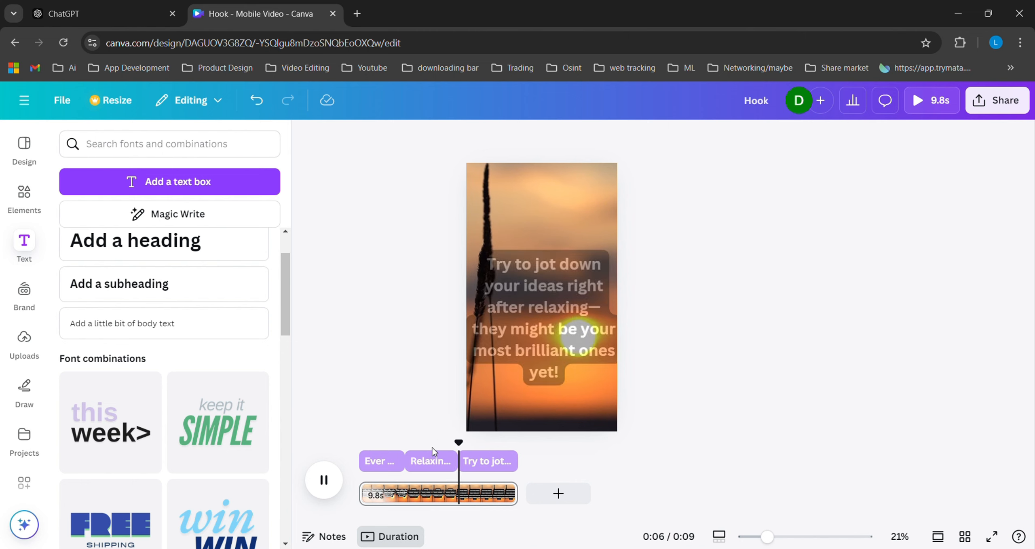
key("space")
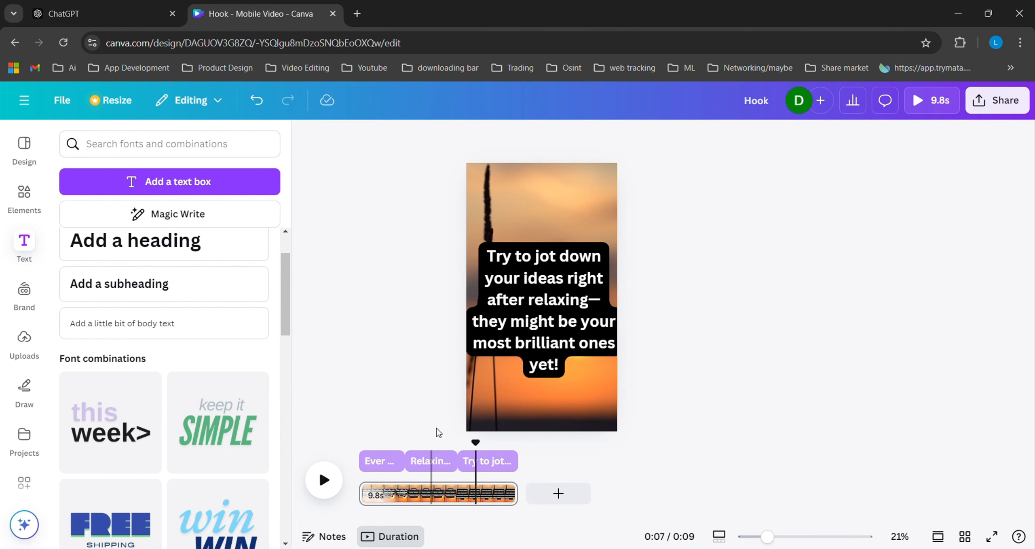
left_click(572, 303)
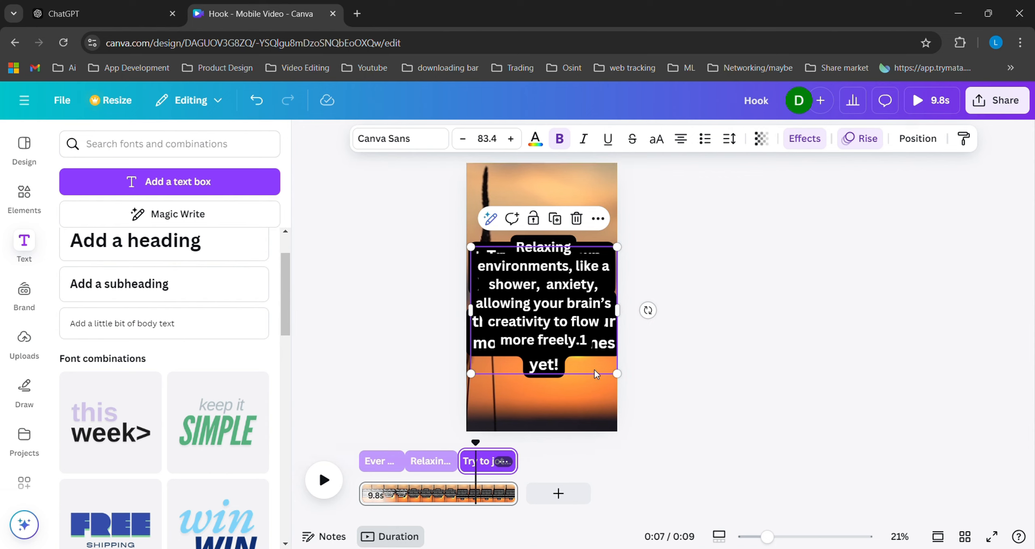
mouse_move(597, 362)
left_mouse_down()
mouse_move(590, 477)
mouse_move(594, 355)
mouse_move(617, 360)
mouse_move(601, 346)
mouse_move(604, 357)
left_mouse_up()
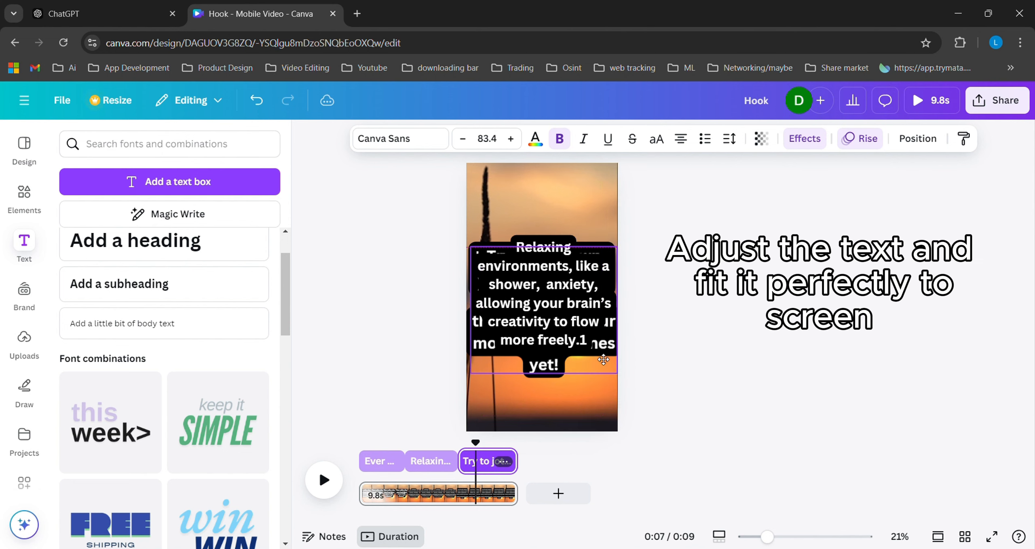
left_click(445, 443)
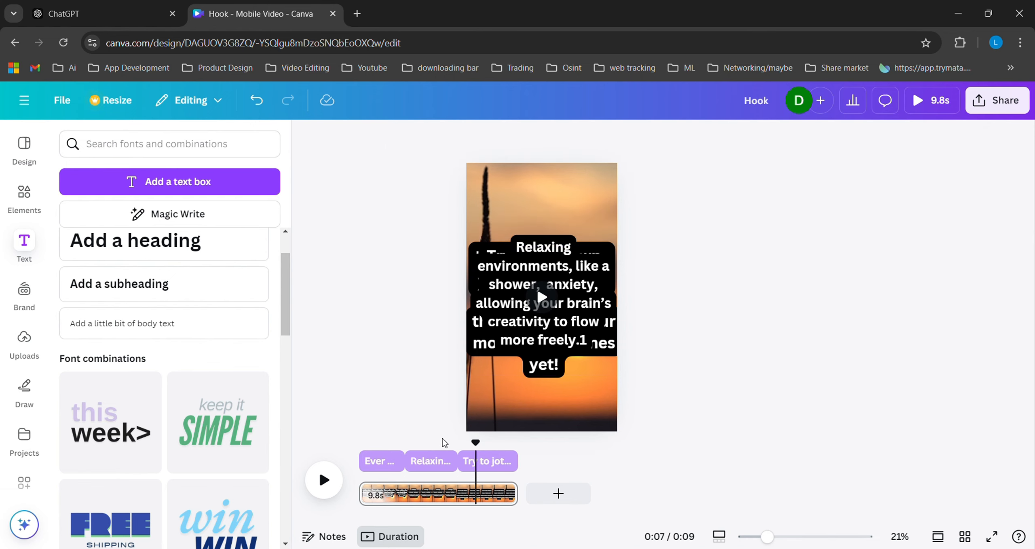
Step: Search the Canva apps for "bulk", open Bulk create and start entering the data manually
scroll(28, 351, "down", 2)
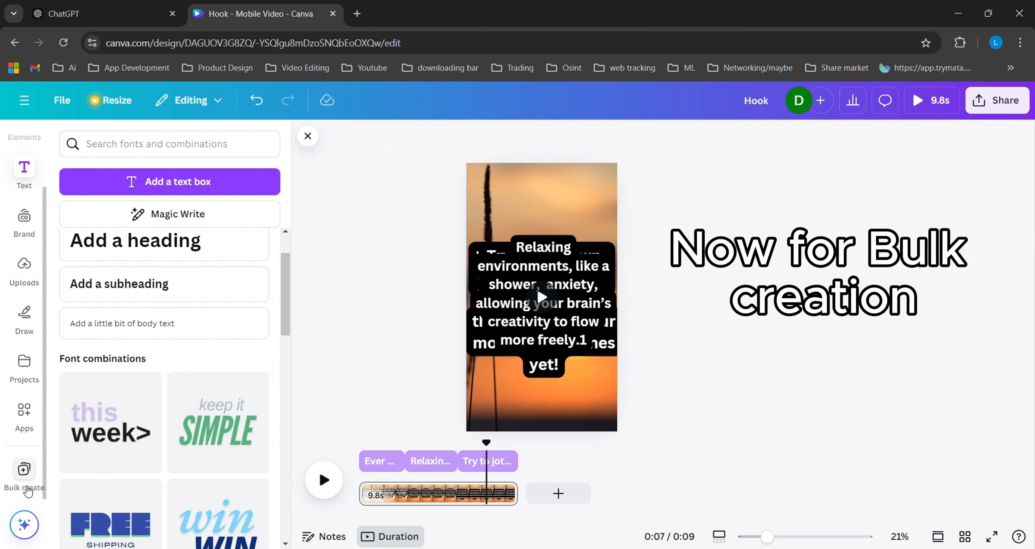
left_click(23, 411)
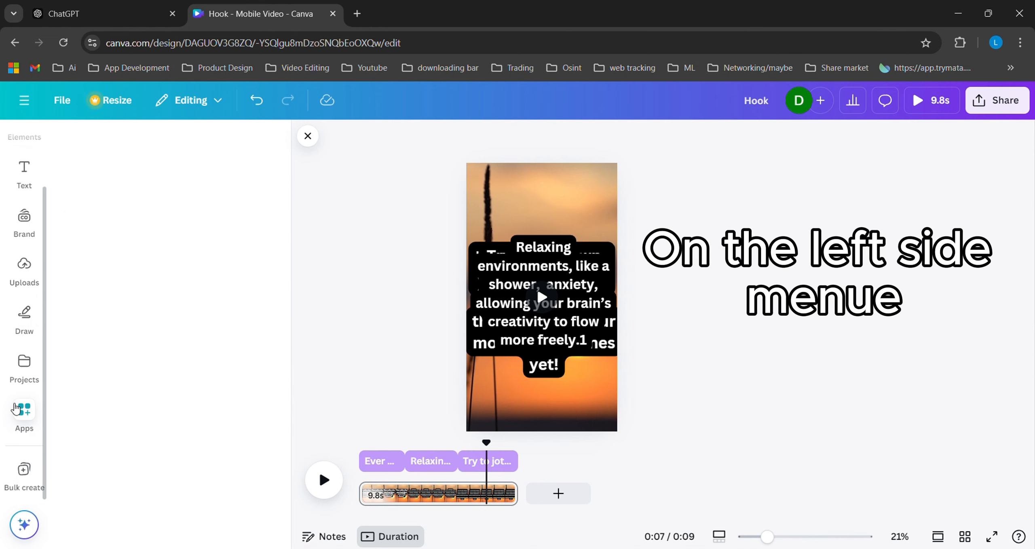
left_click(174, 145)
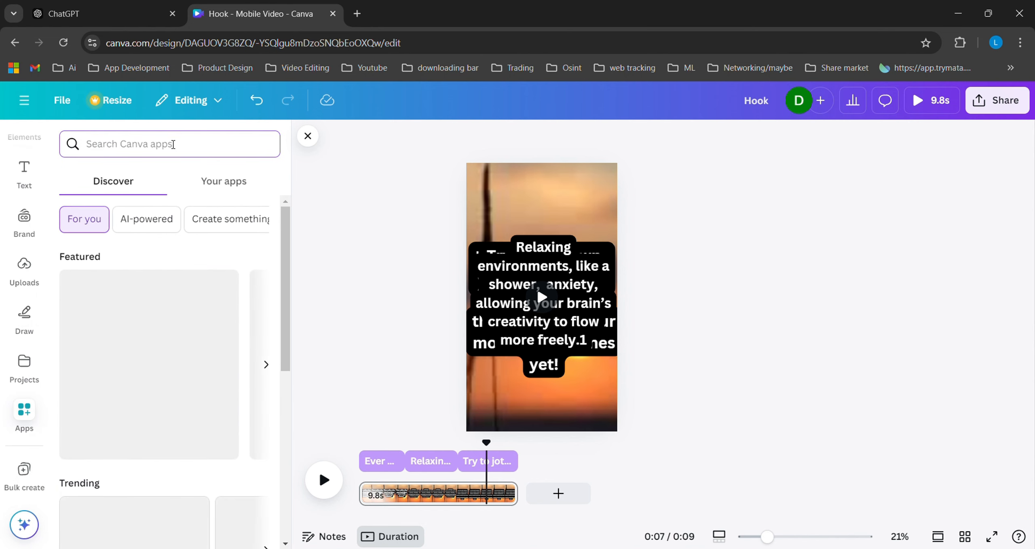
type("bulk")
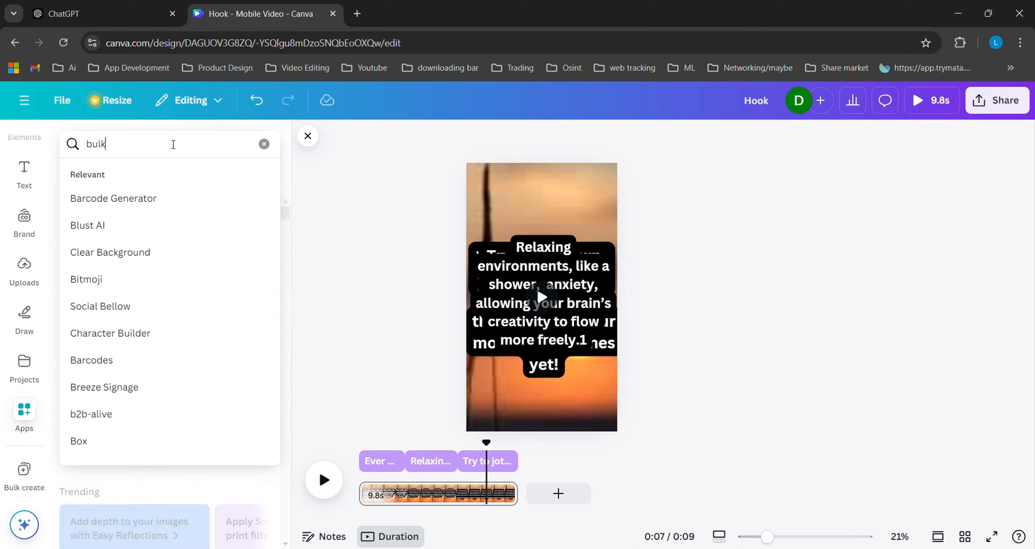
key("Return")
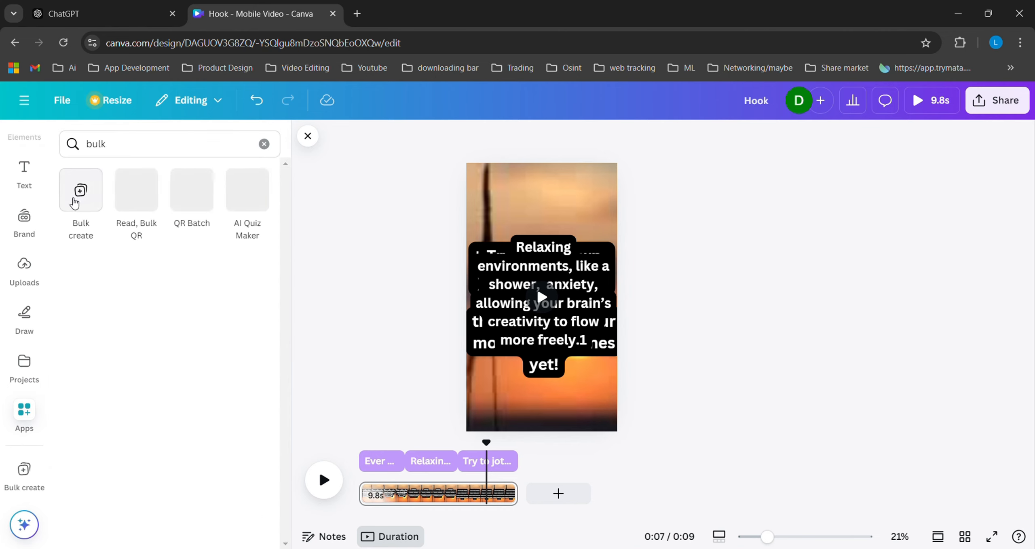
left_click(75, 203)
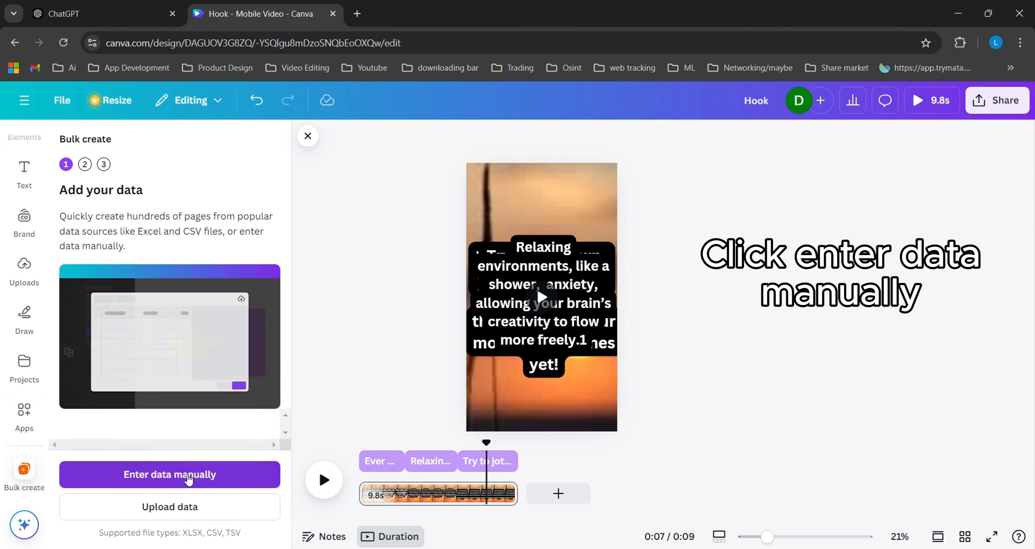
left_click(189, 478)
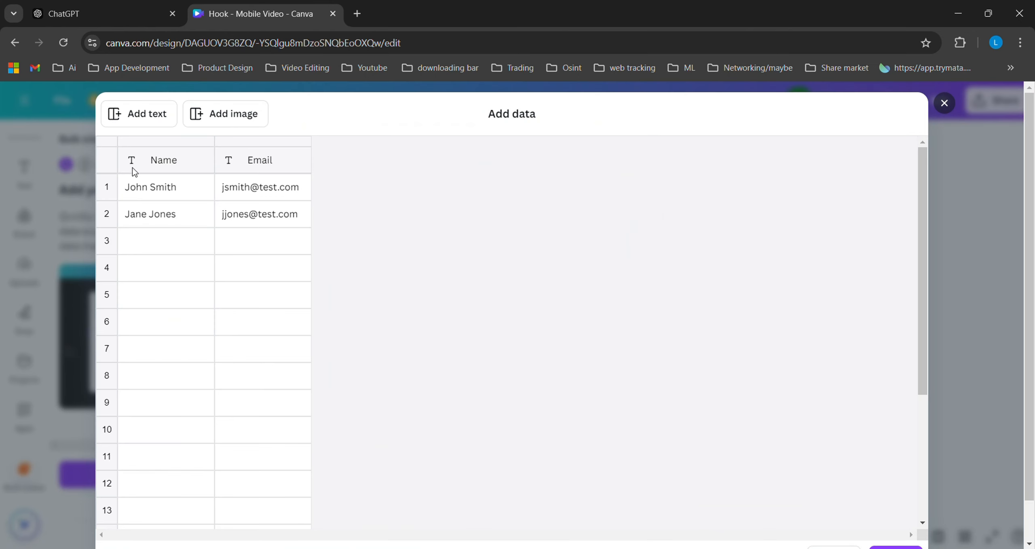
Step: Clear the Name and Email headings of the sample data table
left_click(137, 164)
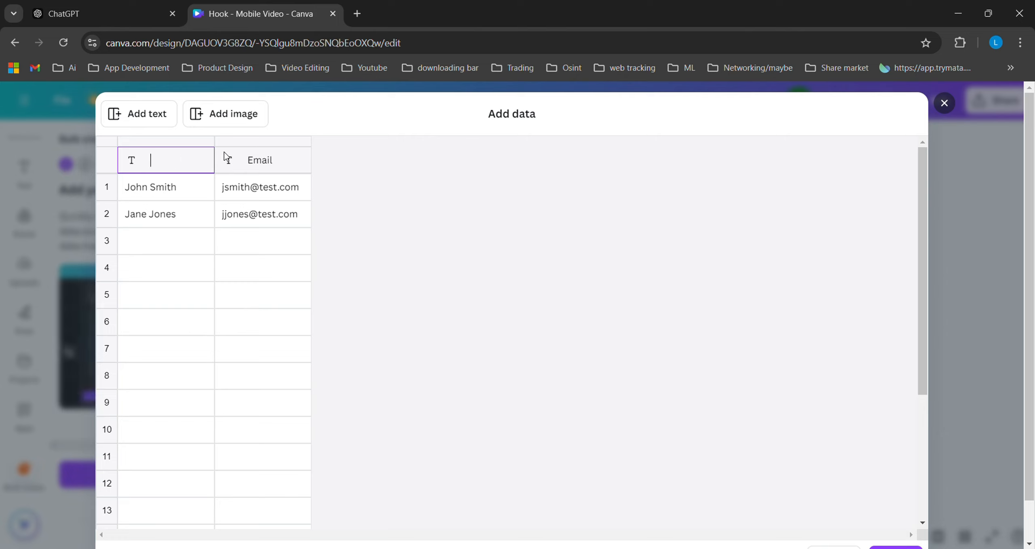
left_click(299, 161)
key("BackSpace")
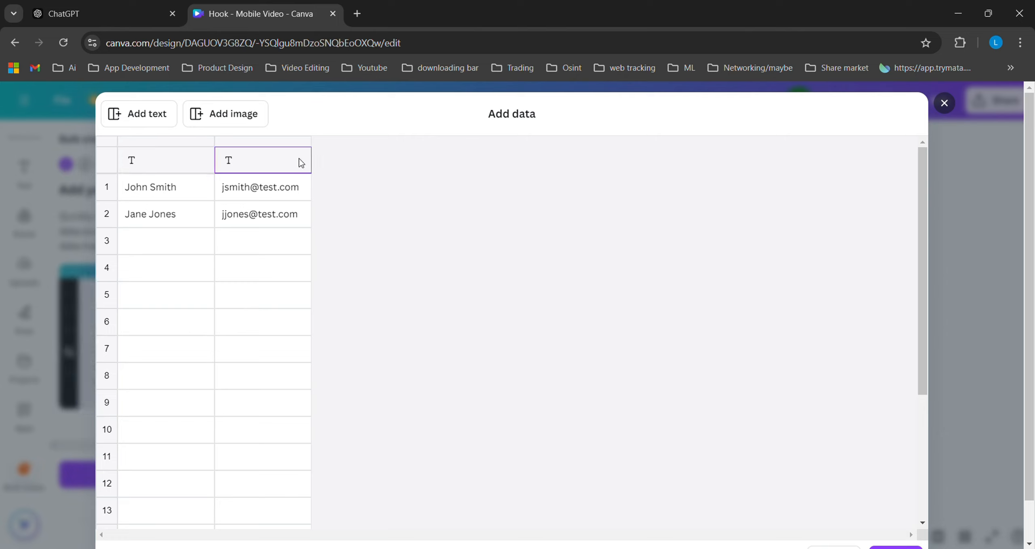
Step: Copy the full table of psychological facts from ChatGPT and paste it into the bulk data table starting at the first column heading
left_click(187, 159)
left_click(94, 5)
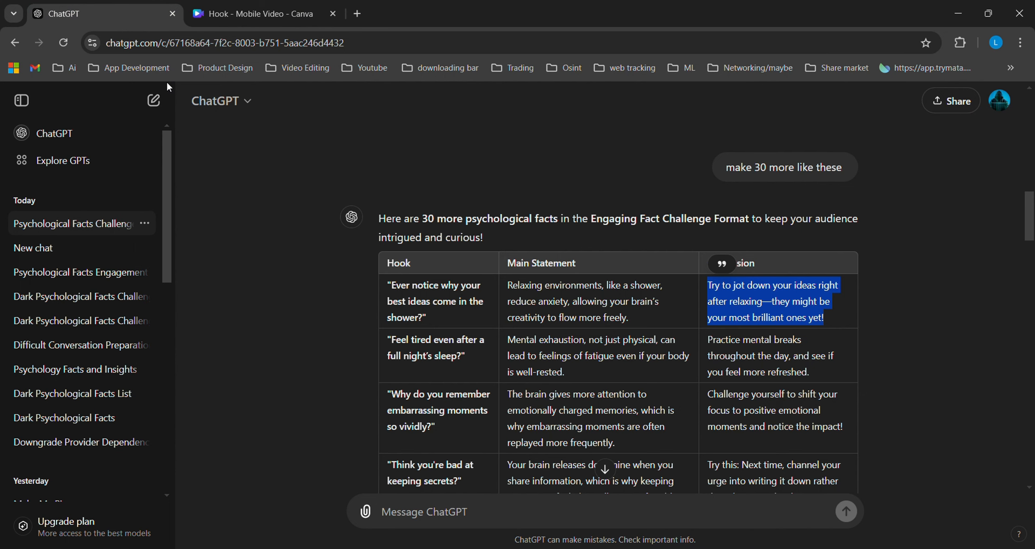
left_click_drag(307, 286, 827, 363)
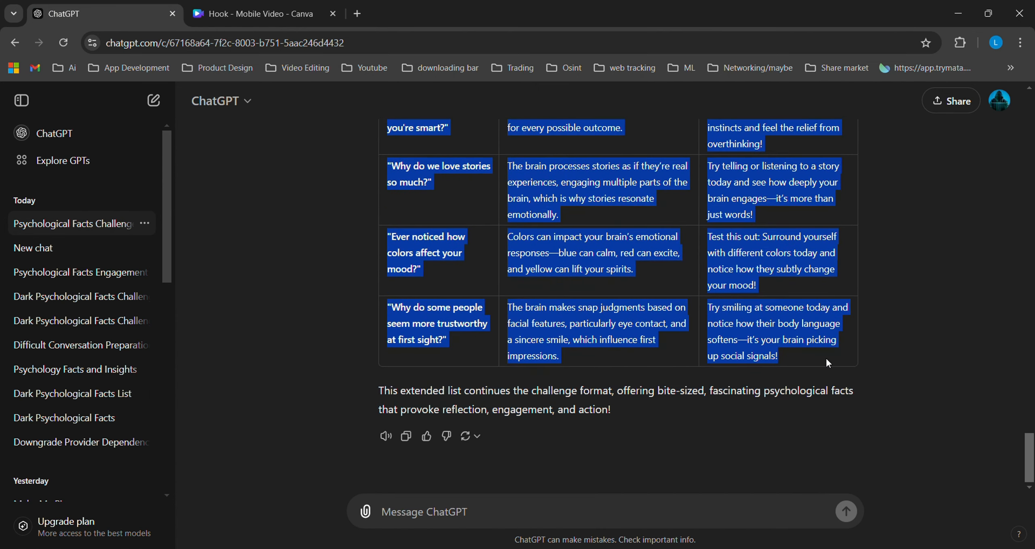
key("ctrl+Tab")
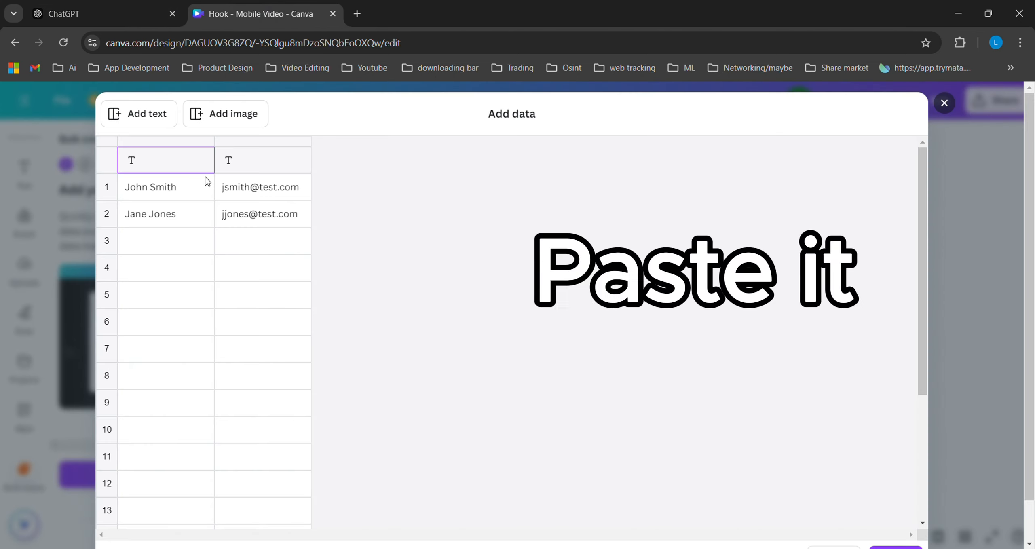
key("ctrl+v")
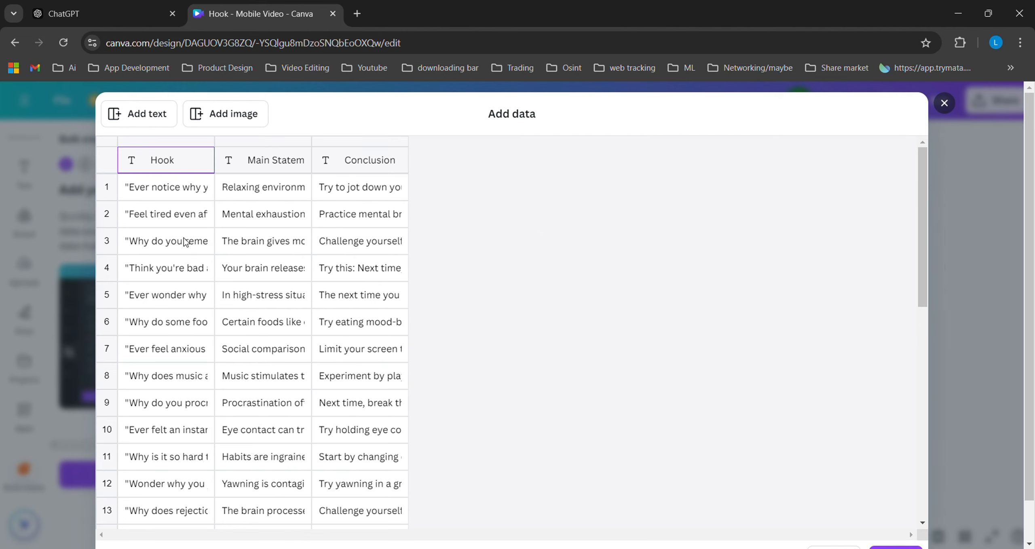
scroll(319, 263, "down", 12)
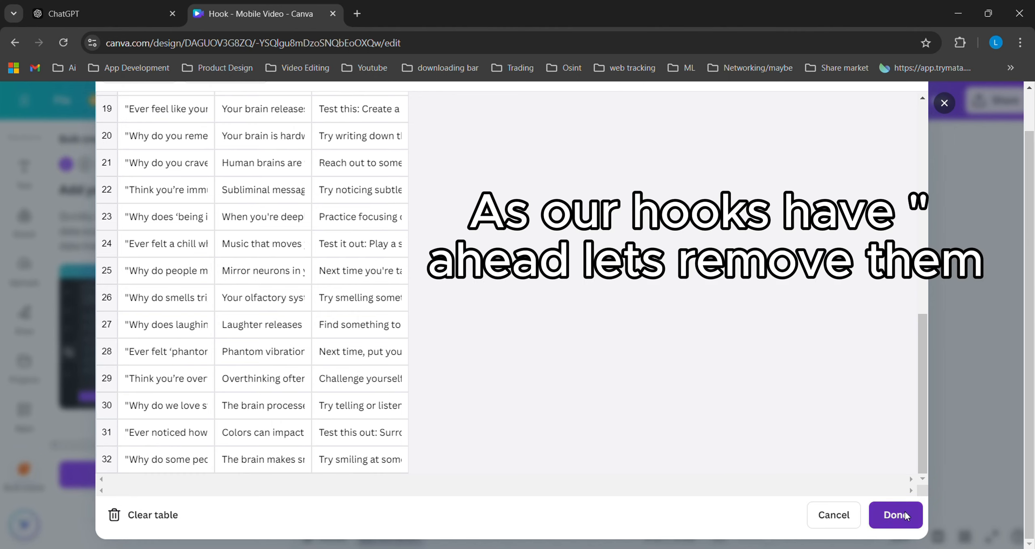
left_click(896, 515)
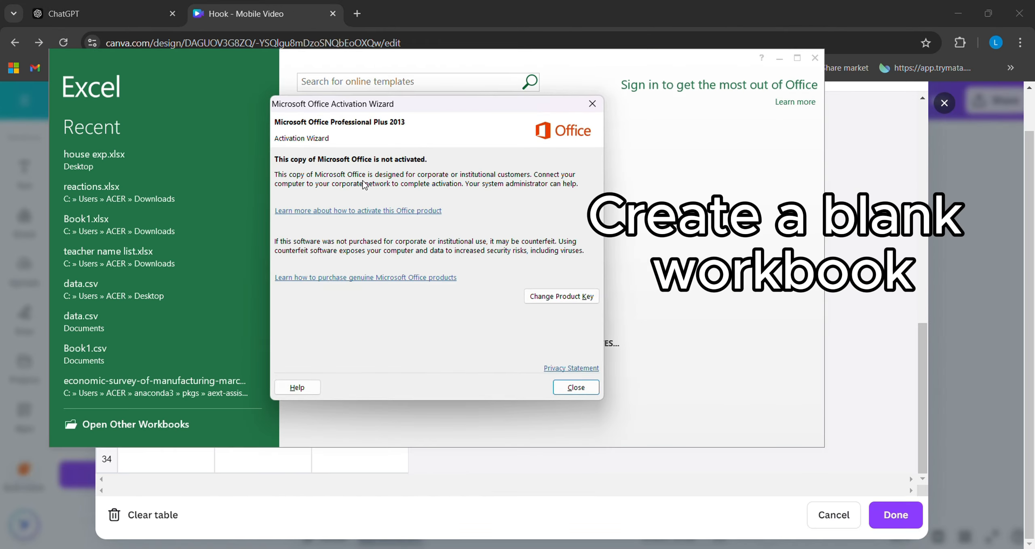
Step: Switch to Excel, dismiss the activation notice, create a blank workbook and paste the copied facts table at cell A1
left_click(593, 103)
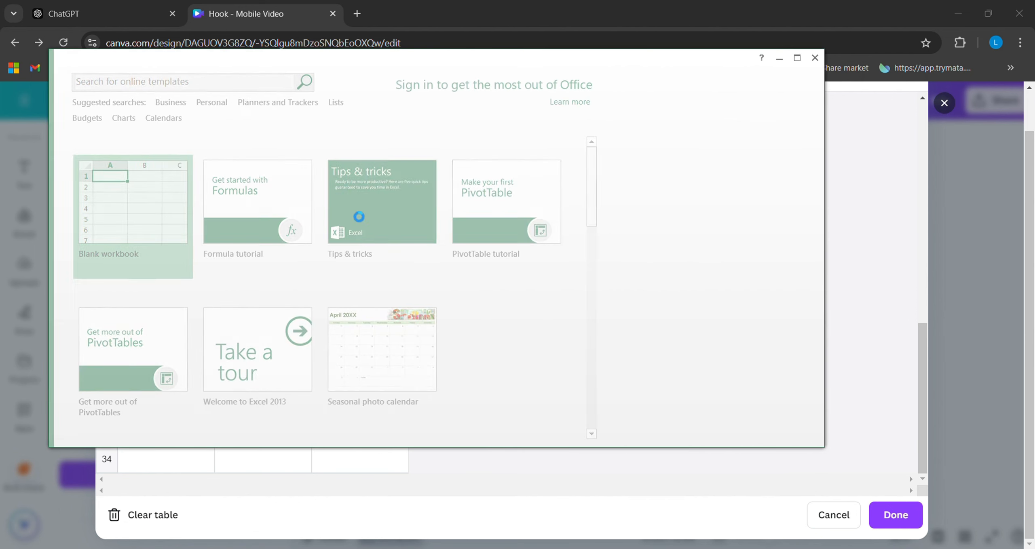
left_click(132, 226)
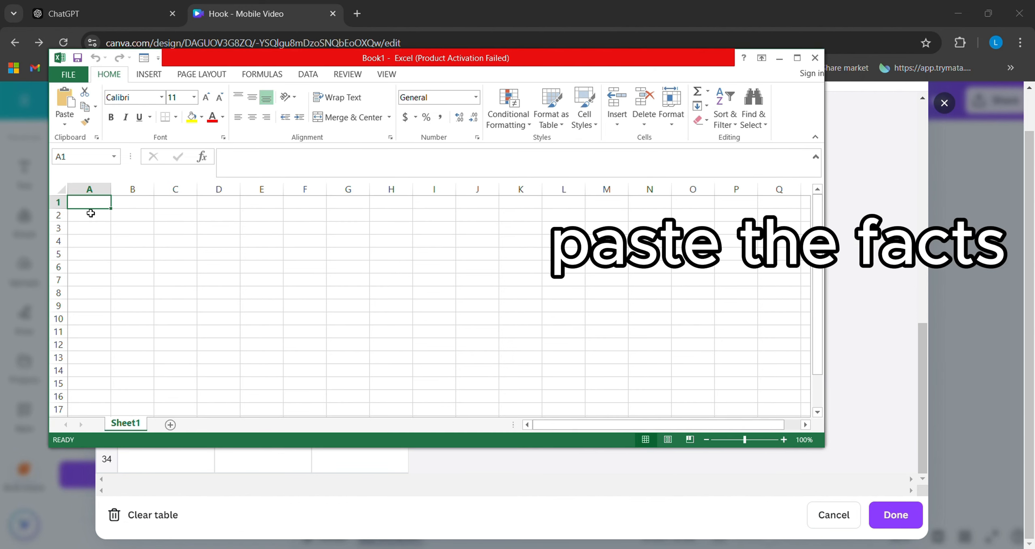
type("Hook\tMain Statement\tConclusion \"Ever notice why your best ideas come in the shower?\"\tRelaxing environments, like a shower, reduce anxiety, allowing your brain’s creativity to flow more freely.\tTry to jot down your ideas right after relaxing—they might be your most brilliant ones yet!")
scroll(181, 280, "down", 2)
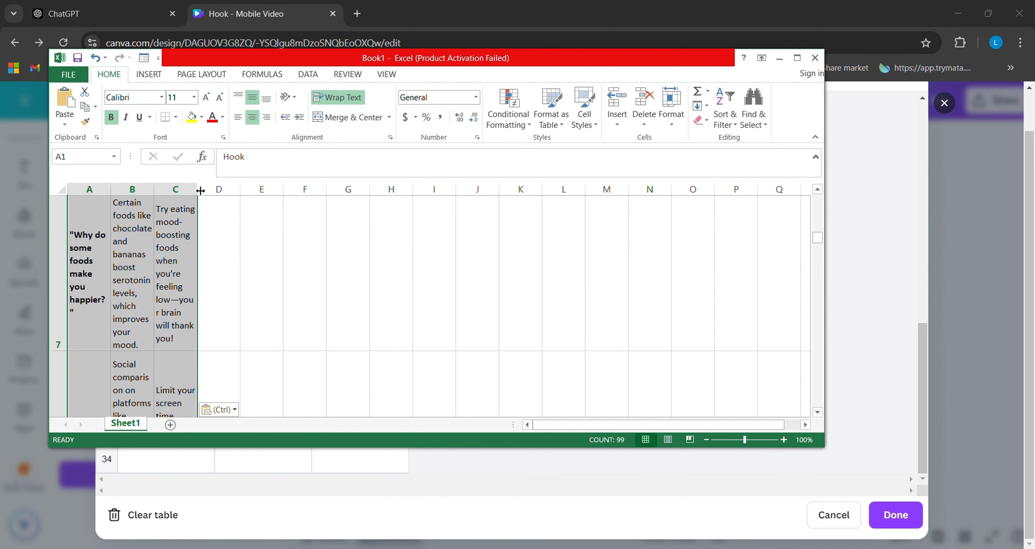
left_click(182, 191)
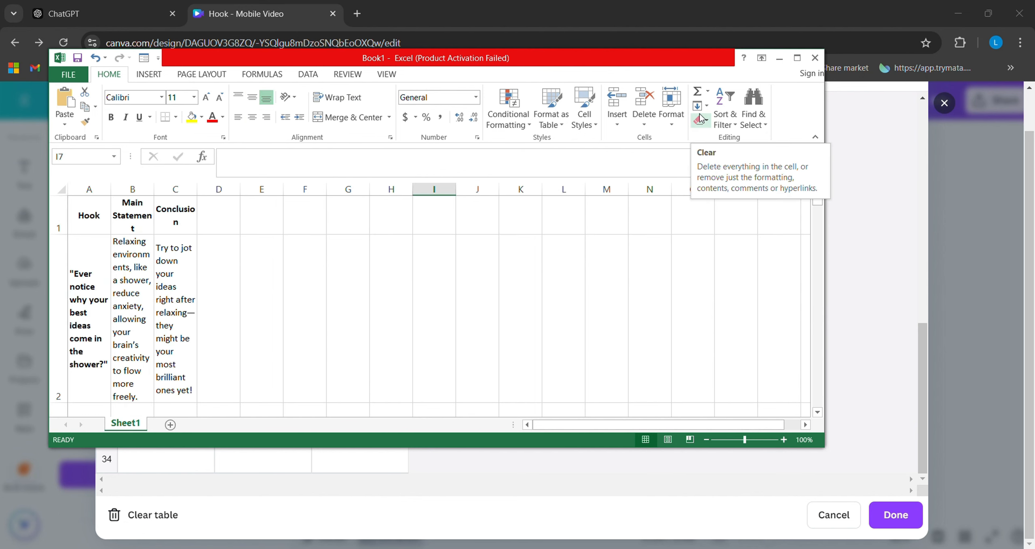
Step: Use Find and Replace to replace all double quotation marks in the sheet with nothing, and close the dialog
left_click(725, 118)
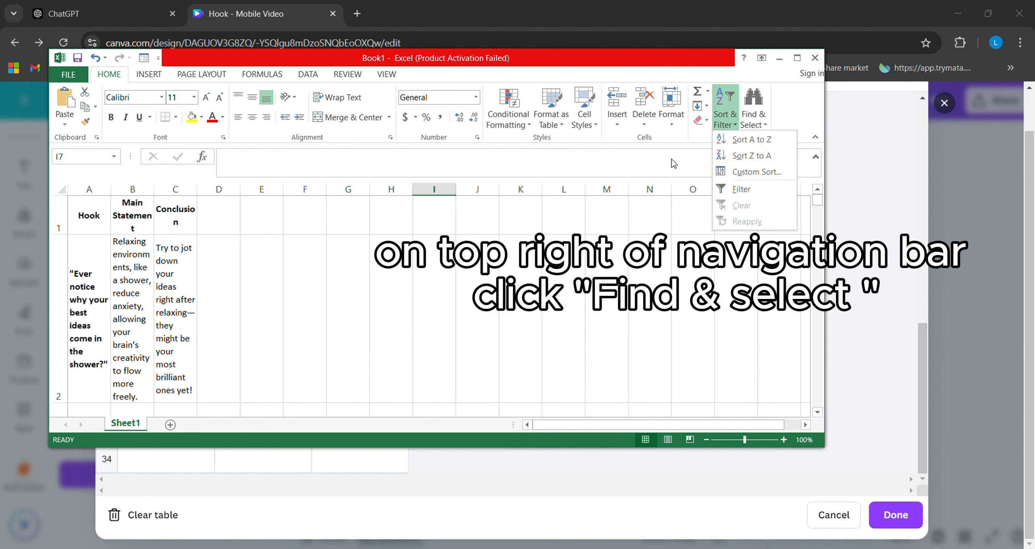
left_click(726, 116)
left_click(753, 114)
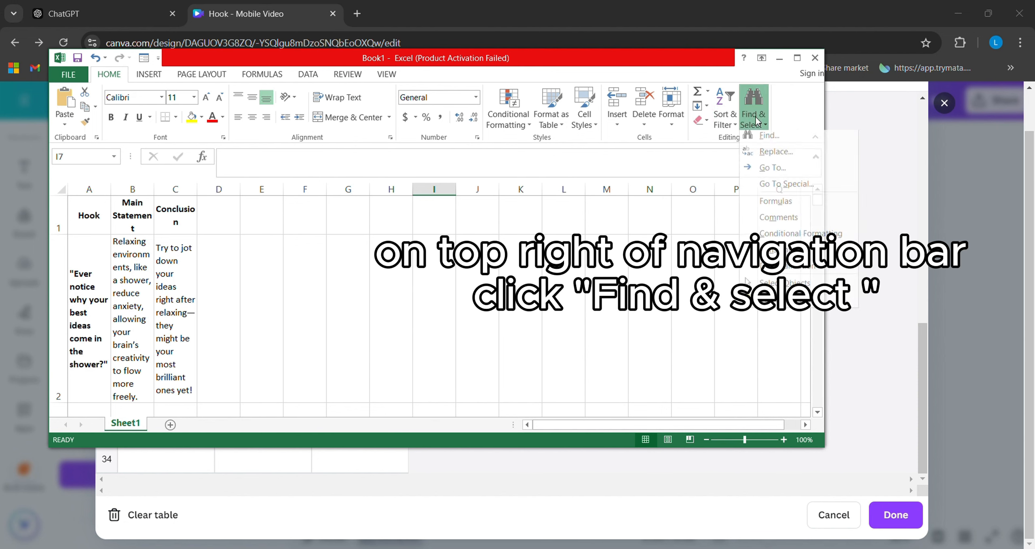
left_click(770, 158)
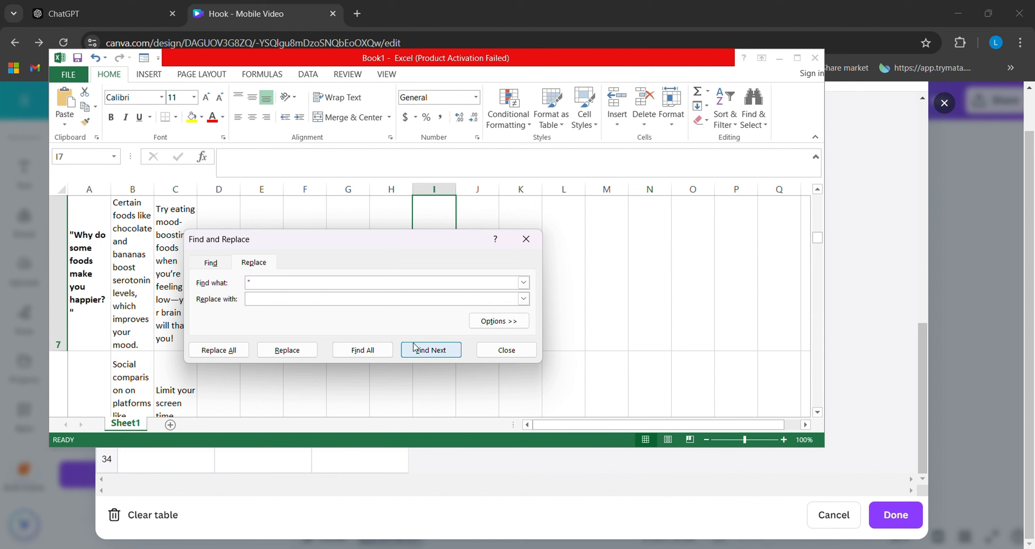
left_click(219, 350)
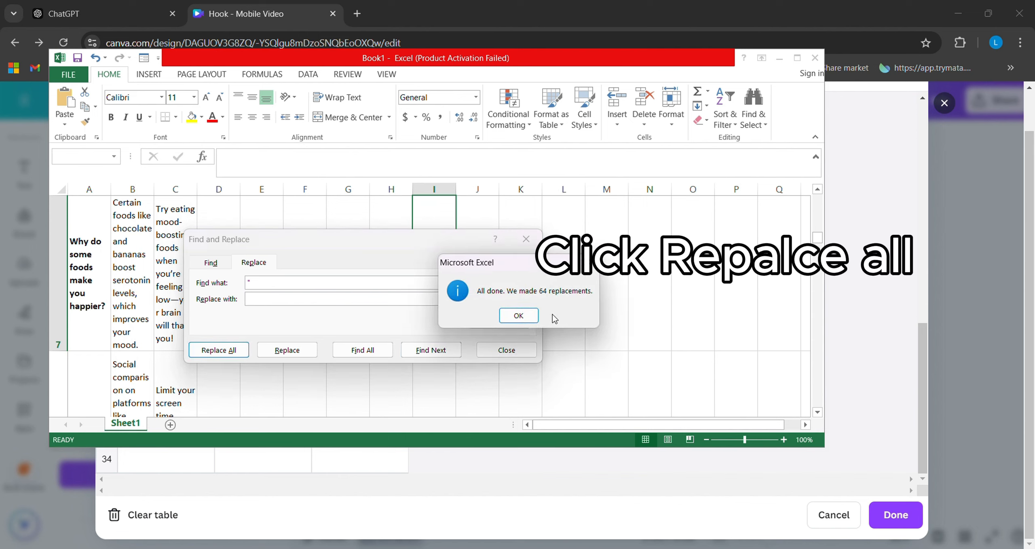
left_click(519, 316)
left_click(507, 351)
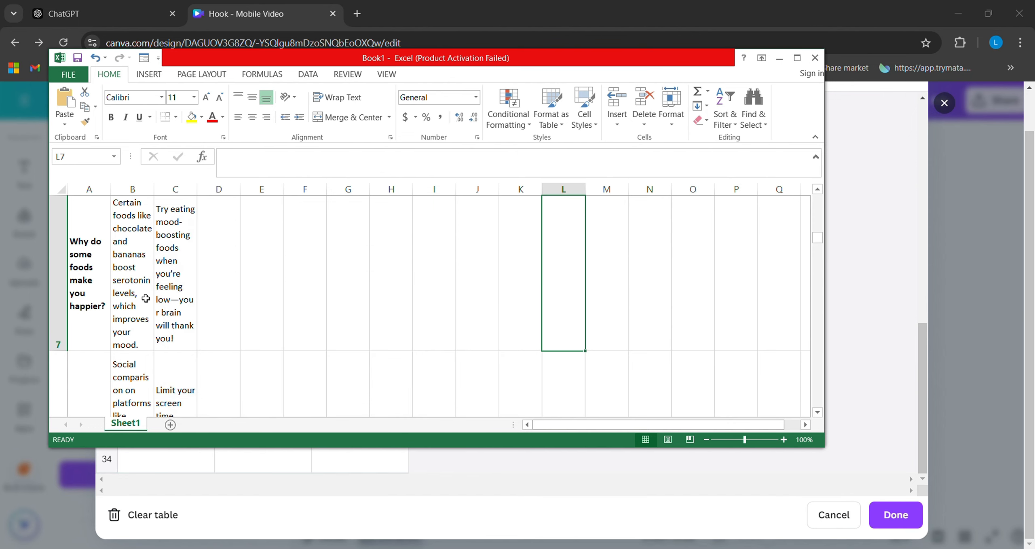
Step: Select and copy the entire cleaned facts table in the Excel sheet, including its headings
left_click(103, 247)
left_click_drag(84, 236, 191, 250)
scroll(216, 323, "up", 2)
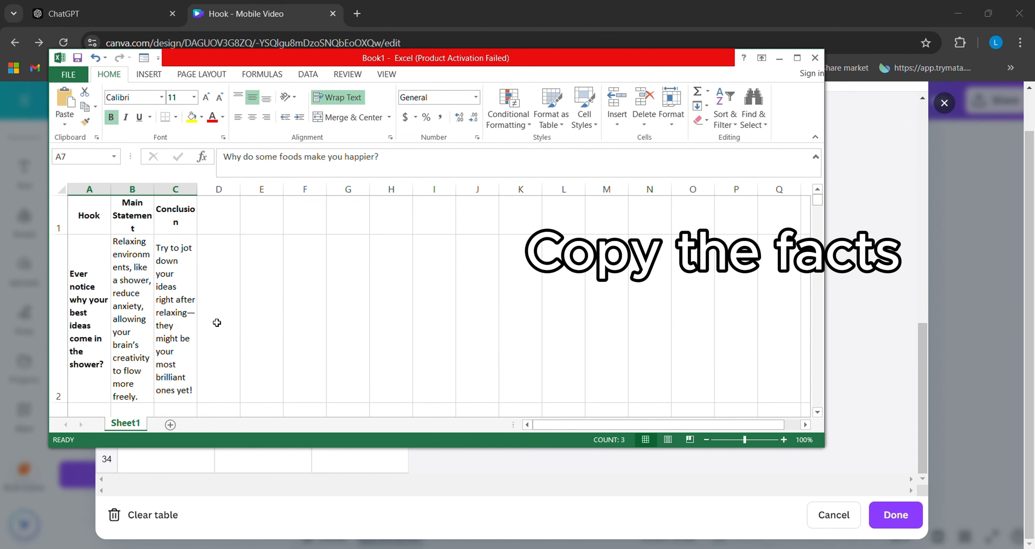
key("ctrl+a")
key("ctrl+c")
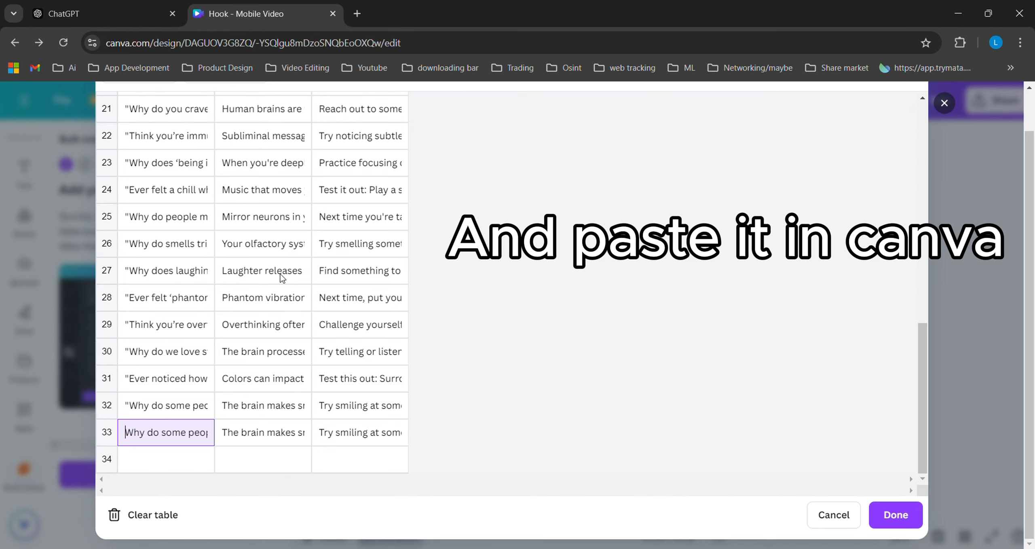
Step: Switch to Canva, paste the cleaned table over the bulk data starting at the Hook heading, and finish the data entry
scroll(280, 274, "up", 15)
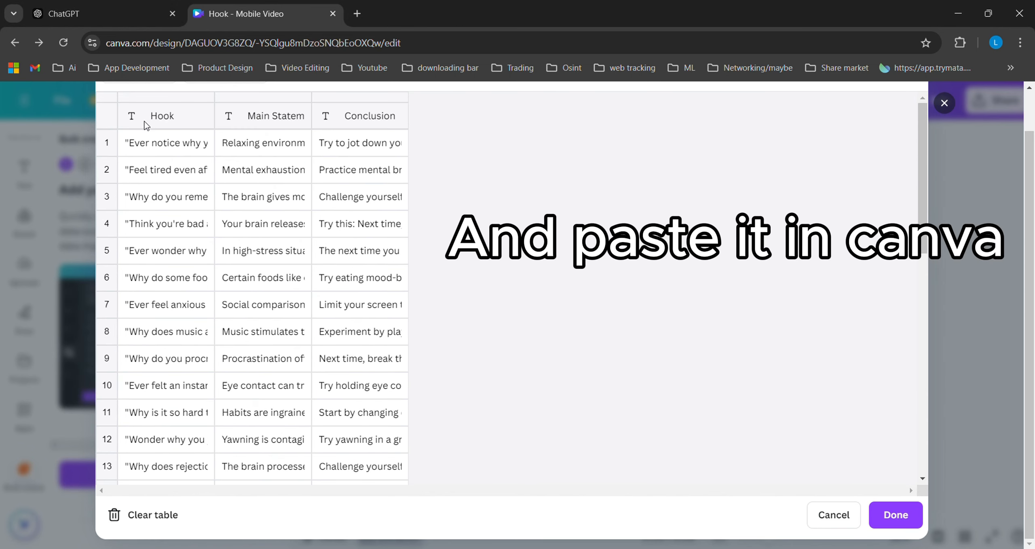
left_click(144, 122)
key("ctrl+v")
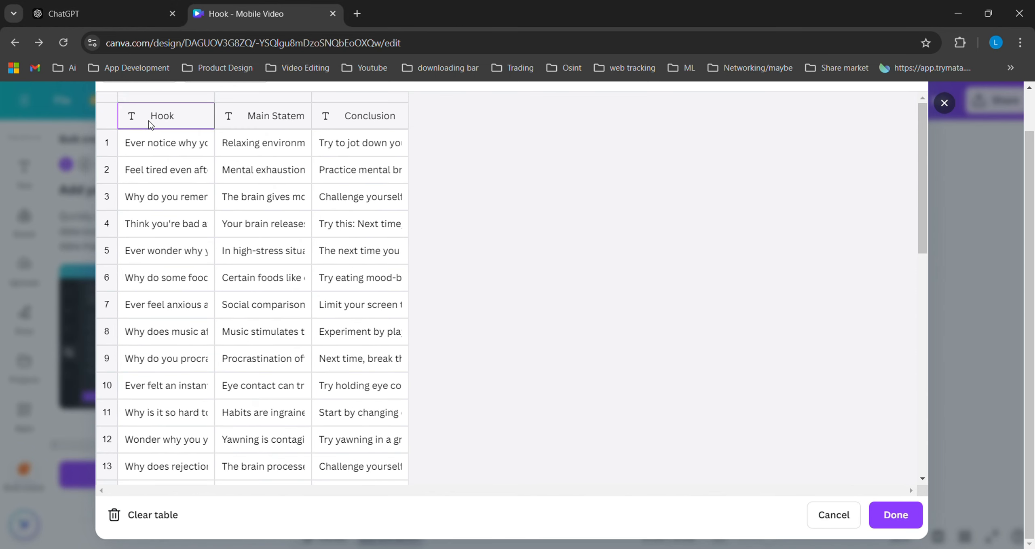
scroll(906, 328, "down", 2)
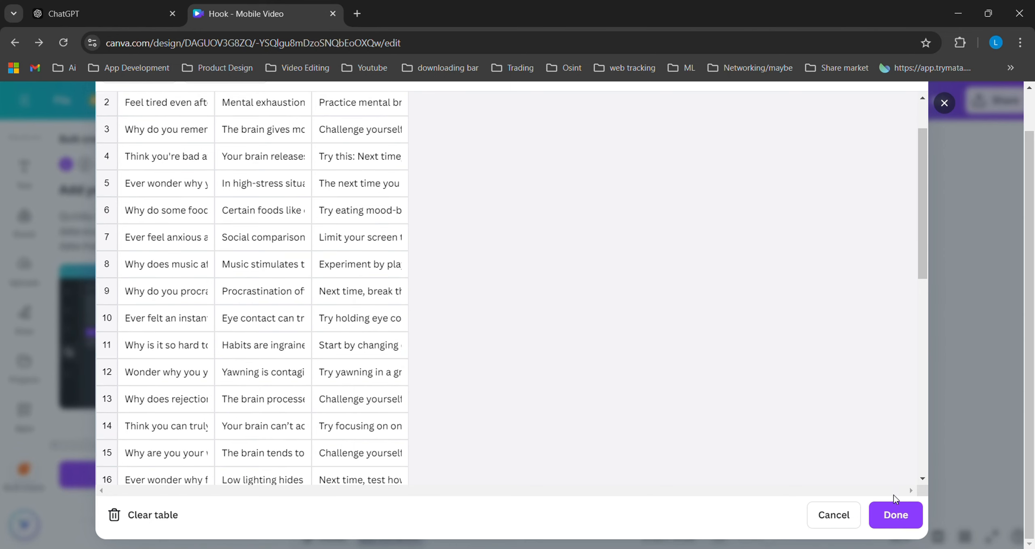
left_click(895, 518)
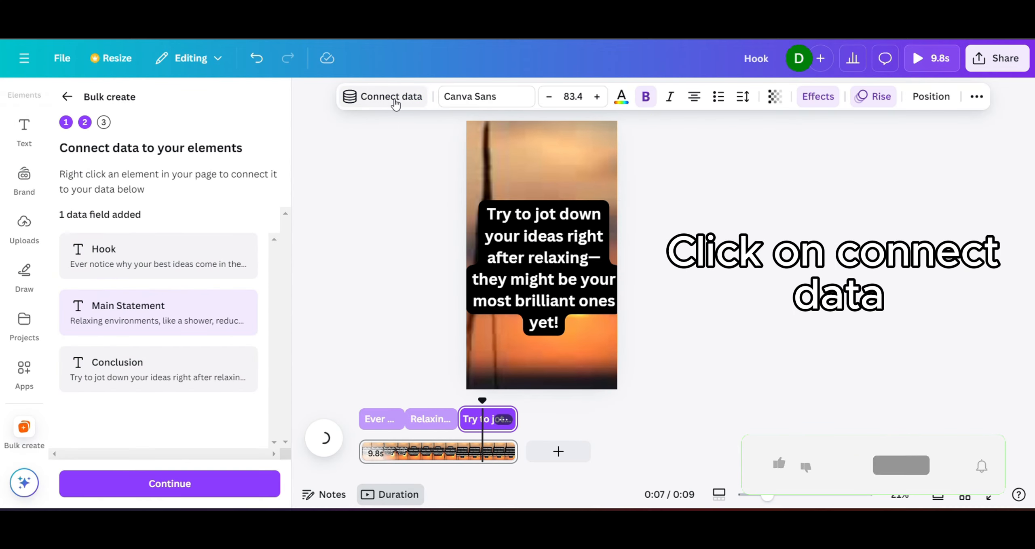
Step: Connect the third text on the timeline to the Conclusion data field and the first text to the Hook field
left_click(395, 101)
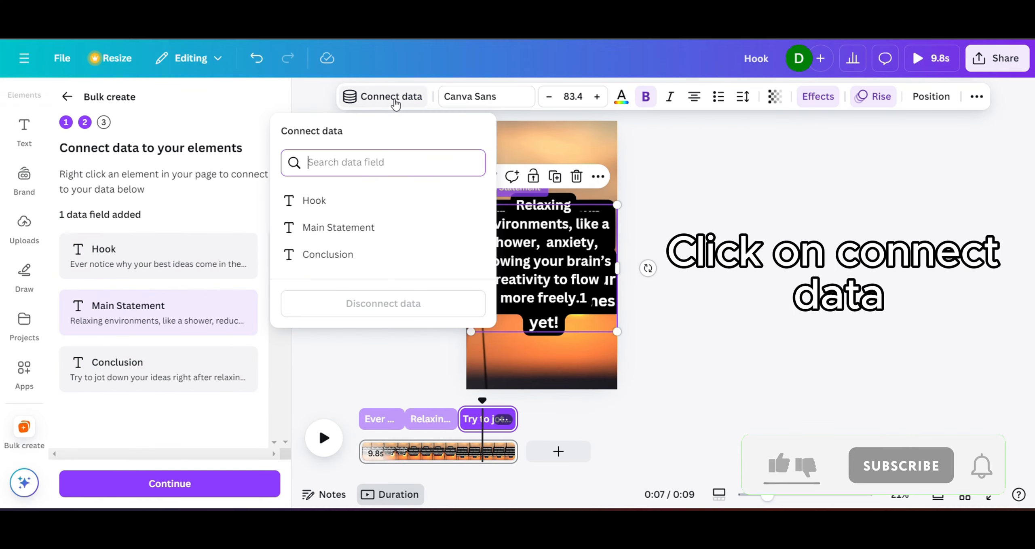
left_click(330, 254)
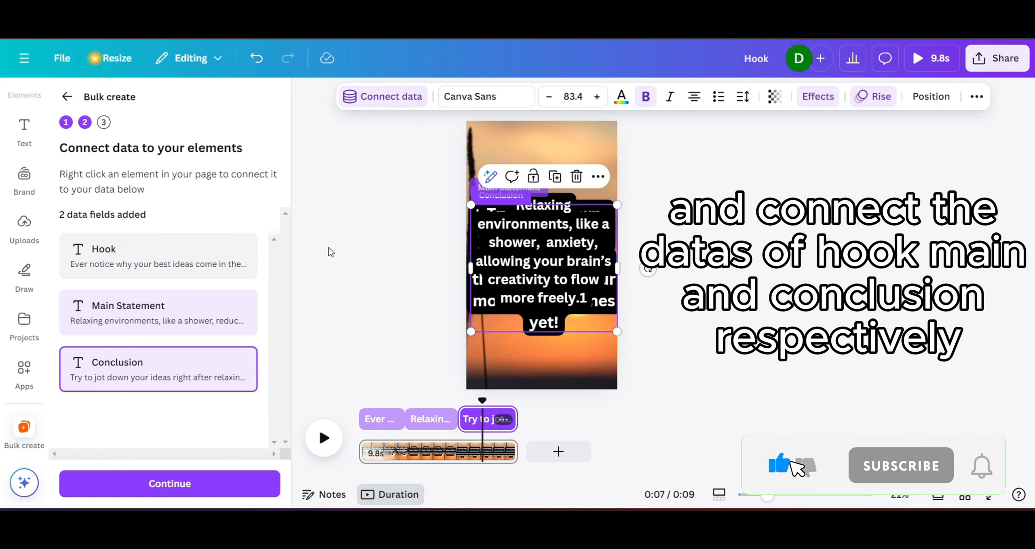
left_click(374, 412)
left_click(381, 420)
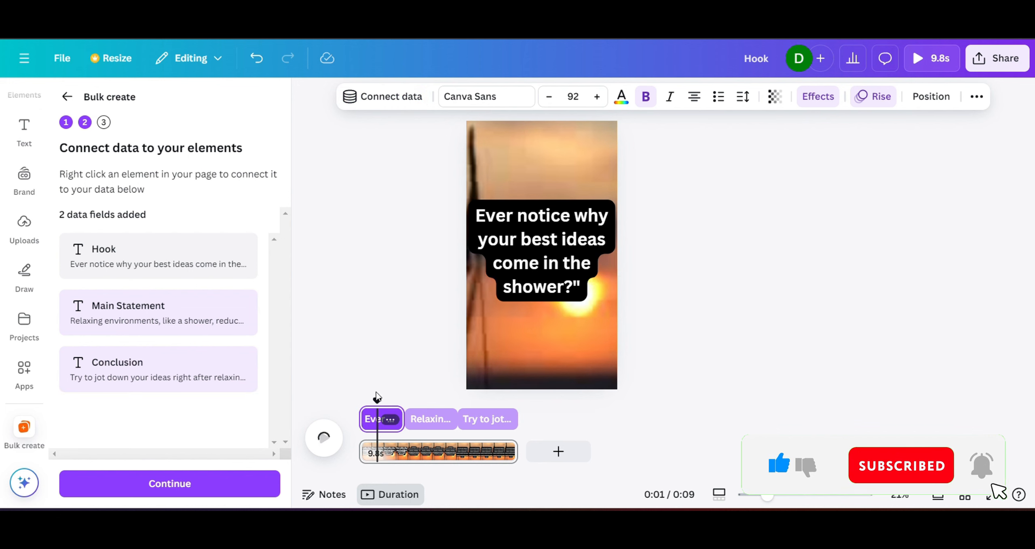
right_click(382, 423)
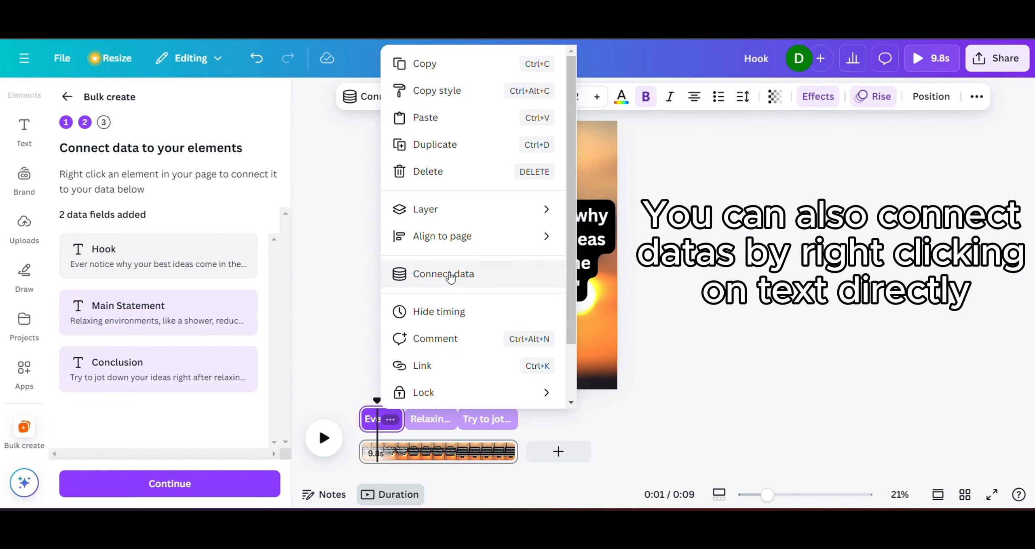
left_click(451, 278)
left_click(414, 278)
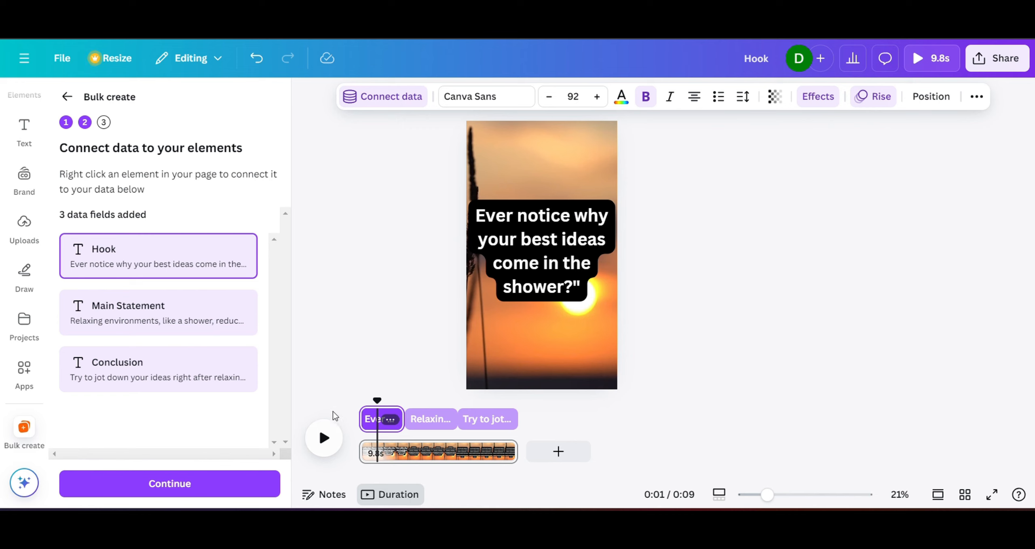
Step: Play the template video briefly from the start to preview the connected texts
left_click(357, 419)
left_click(319, 445)
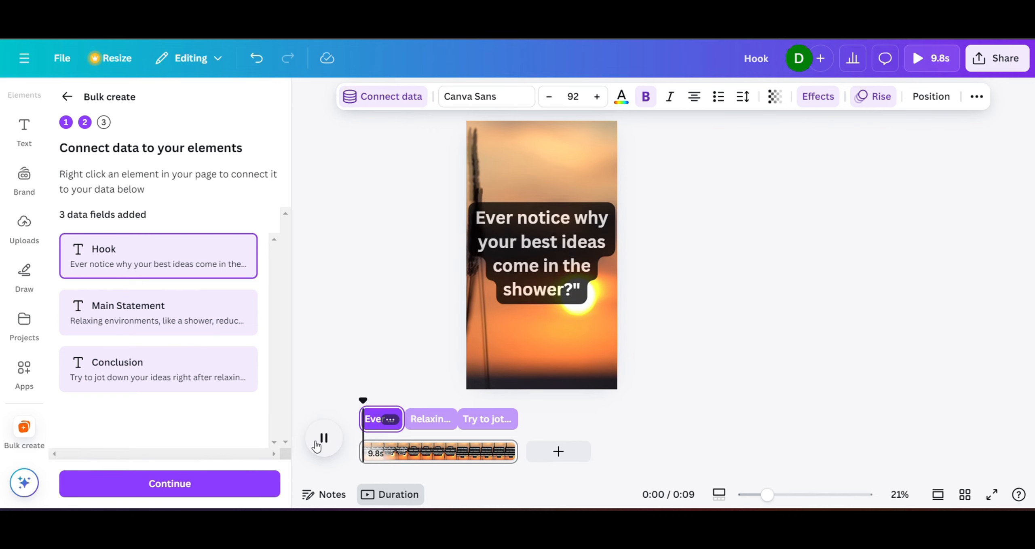
left_click(318, 444)
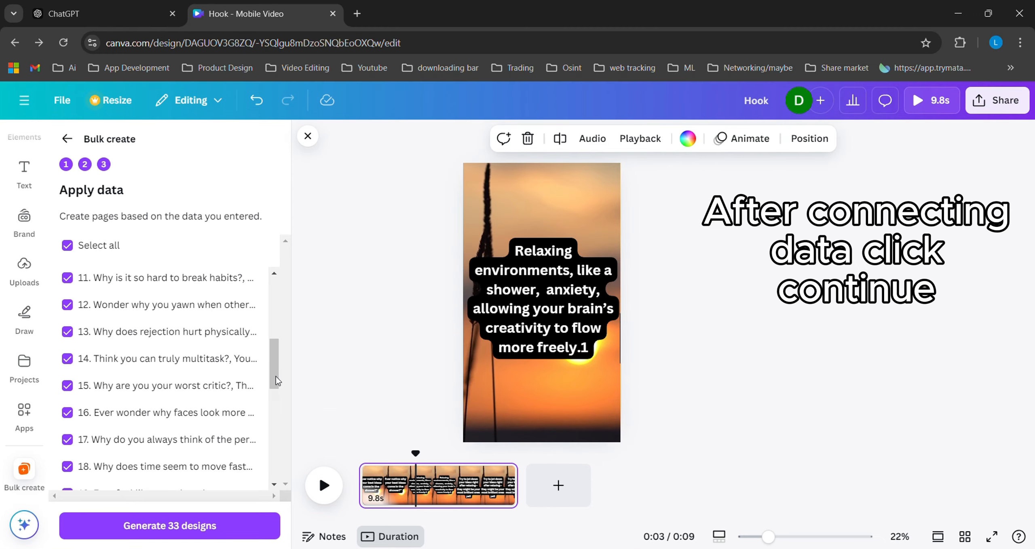
Step: Check the list of data rows to apply and generate designs for all 33 of them
scroll(282, 400, "down", 5)
left_click_drag(282, 400, 274, 446)
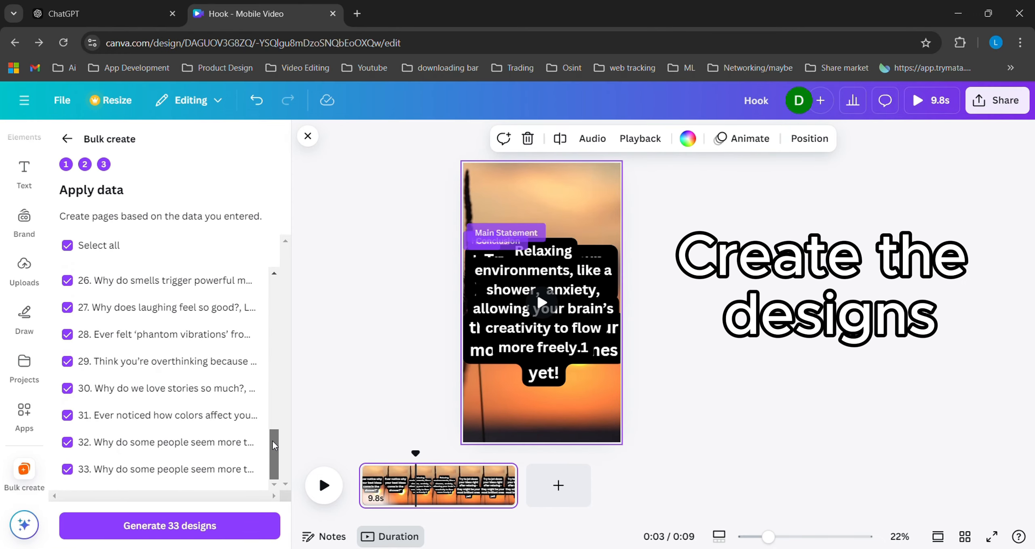
left_click(193, 522)
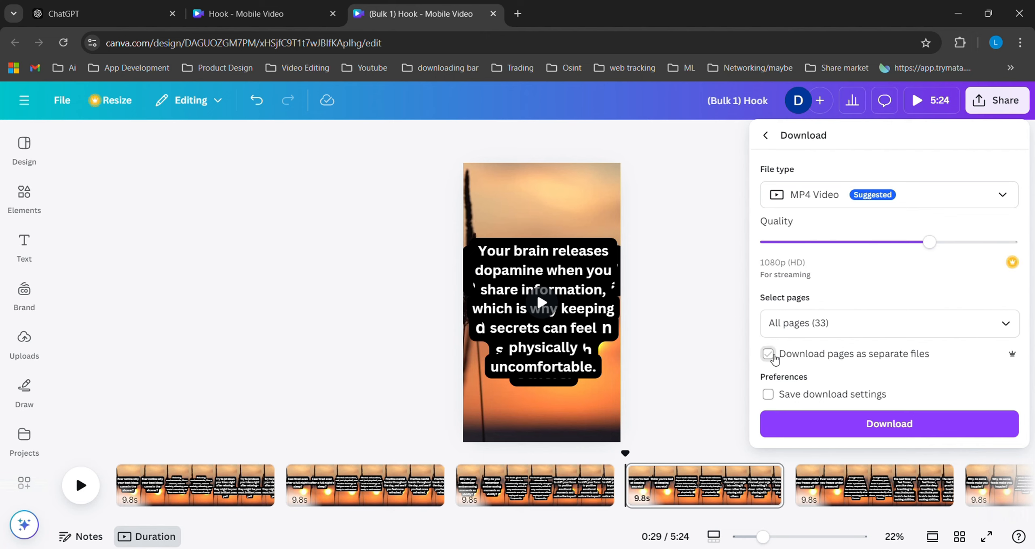
Step: Download all 33 pages of the bulk design as MP4 video, with the pages as separate files
left_click(769, 355)
left_click(856, 431)
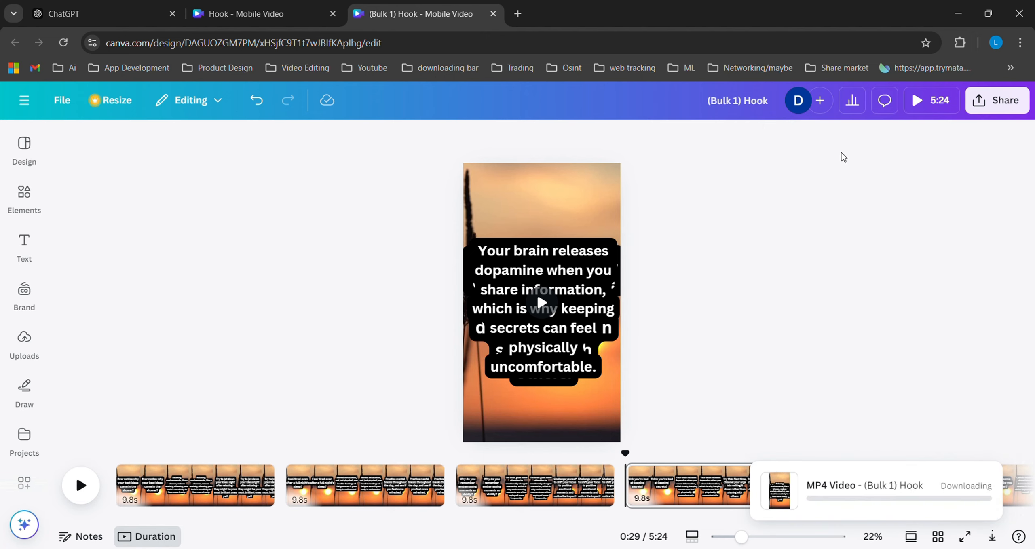